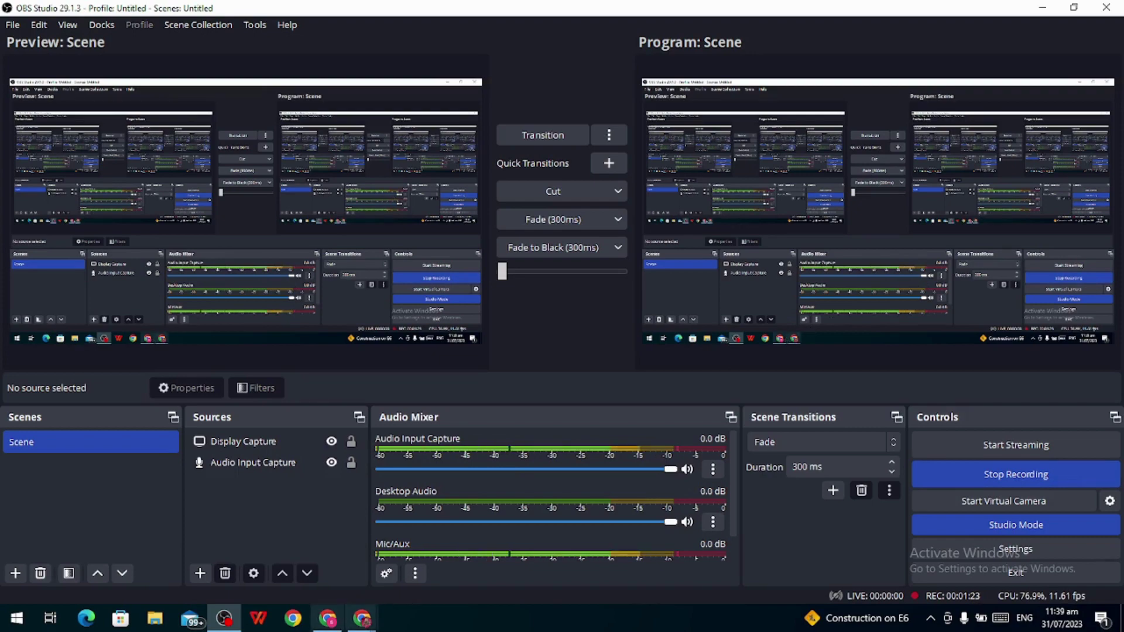
- Switch to Botcake in the Chrome browser and create a new message in the page's Broadcasts section
click(328, 618)
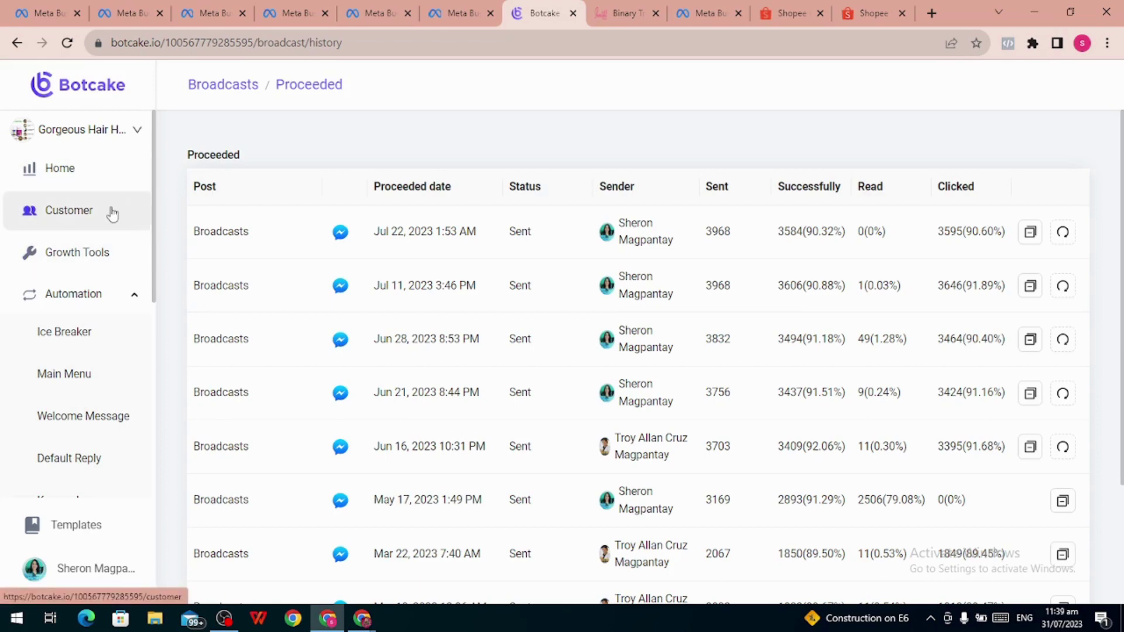
click(58, 170)
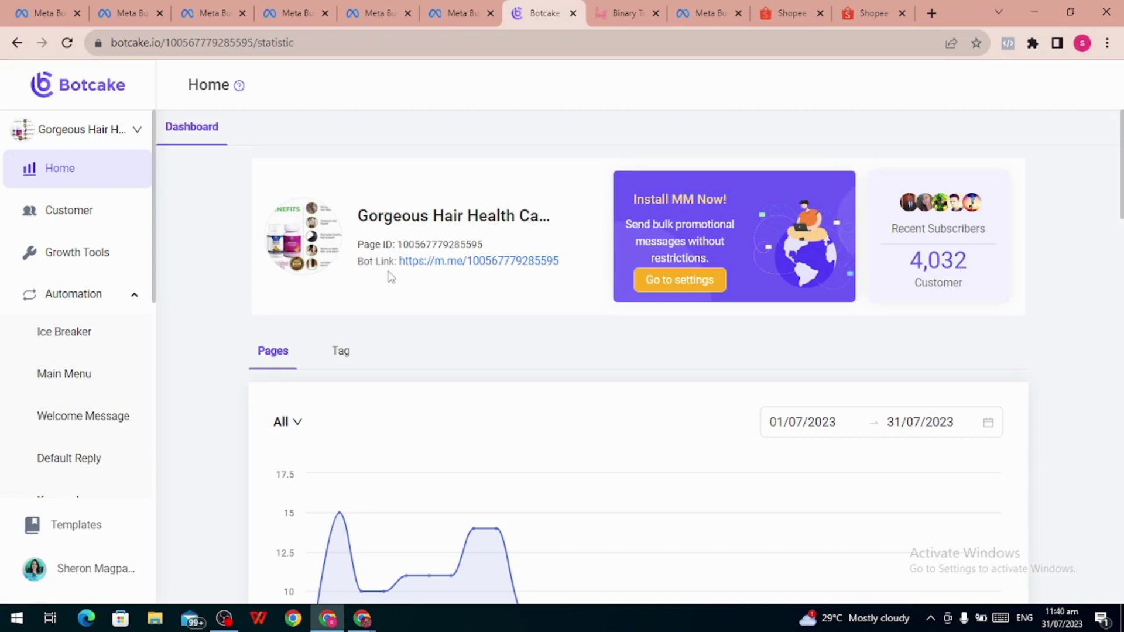
scroll(78, 334, down, 1)
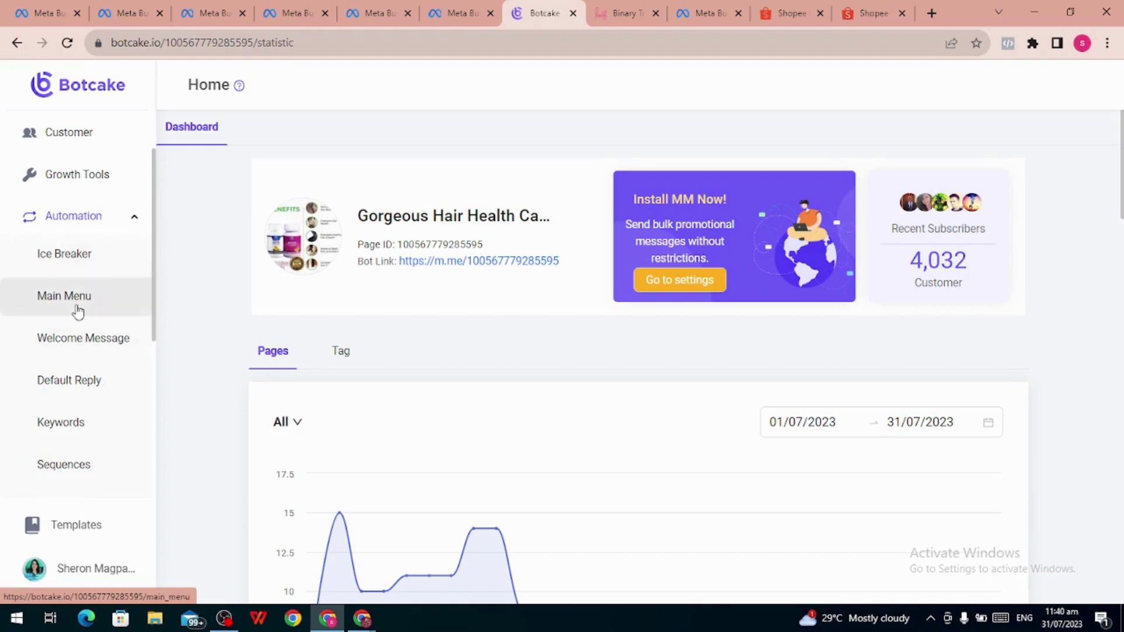
scroll(76, 311, down, 2)
scroll(77, 312, down, 1)
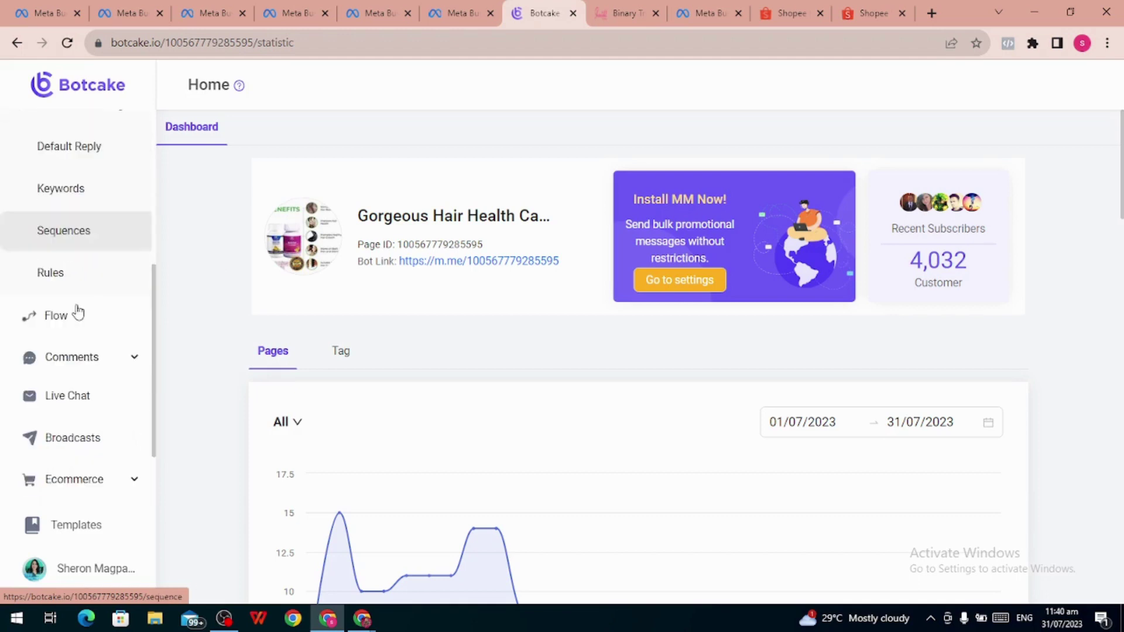
click(73, 438)
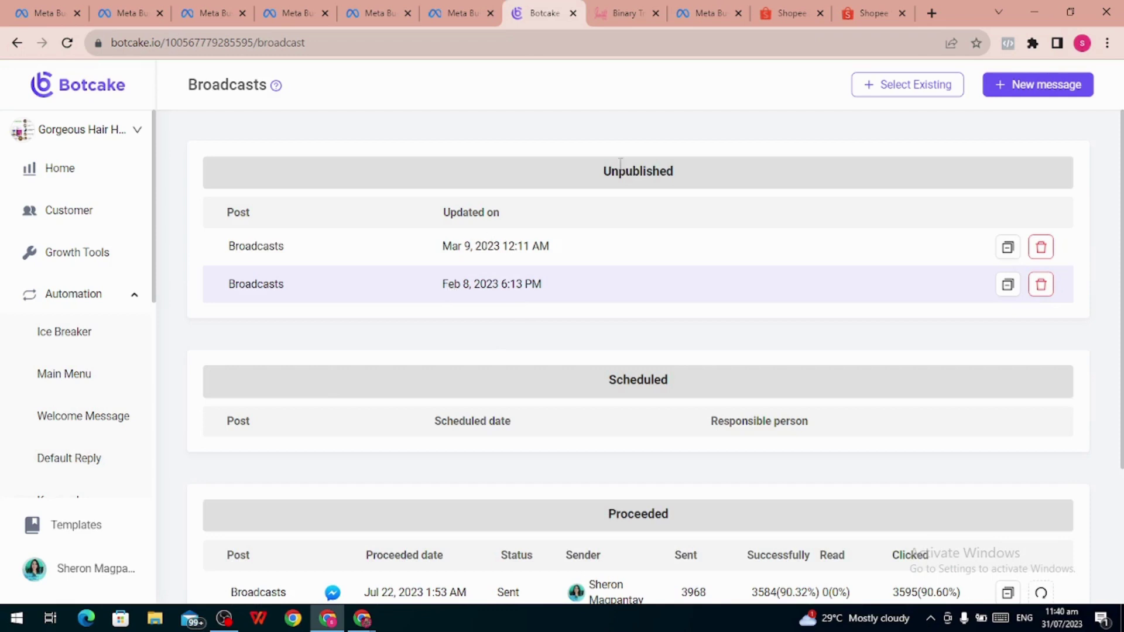
click(1027, 89)
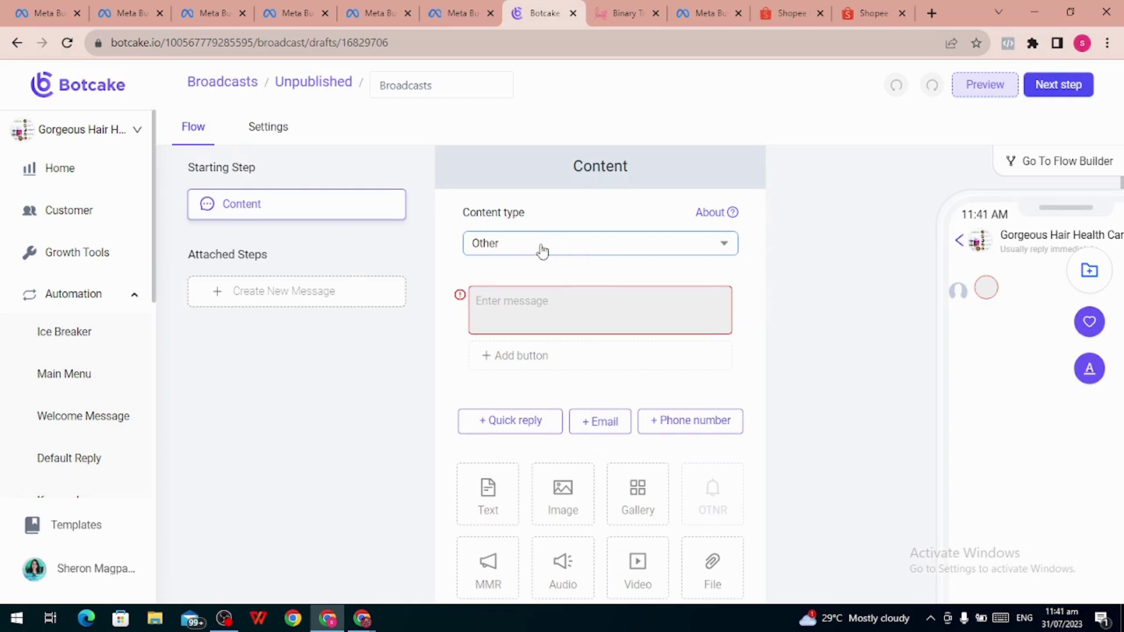
- Set the broadcast's content type to Account Update and start editing its empty text message
click(541, 249)
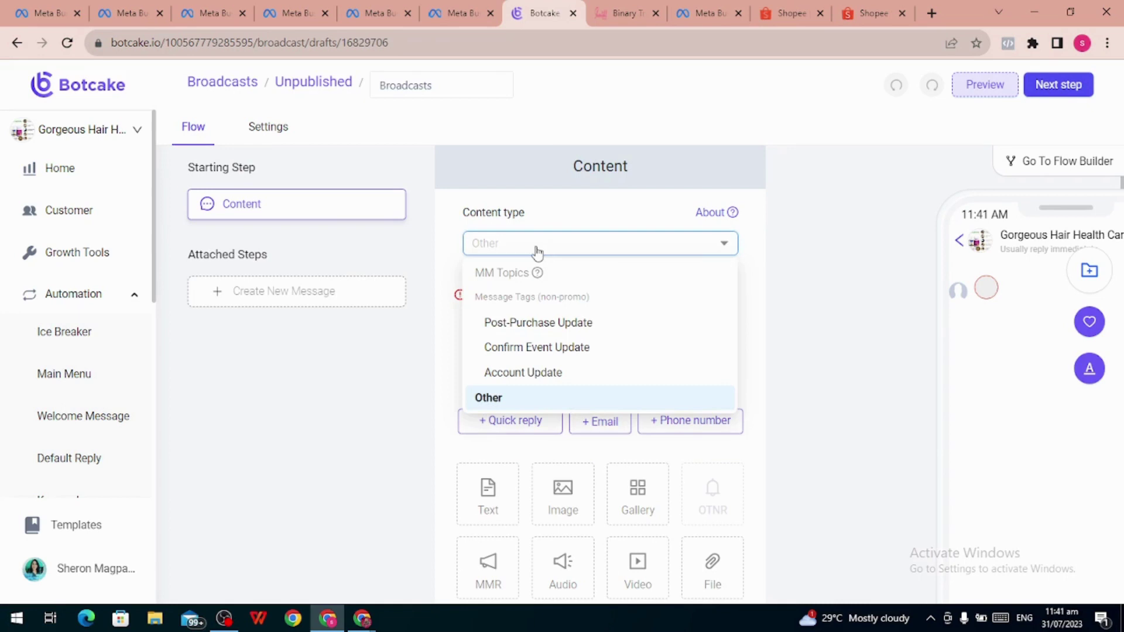
click(539, 375)
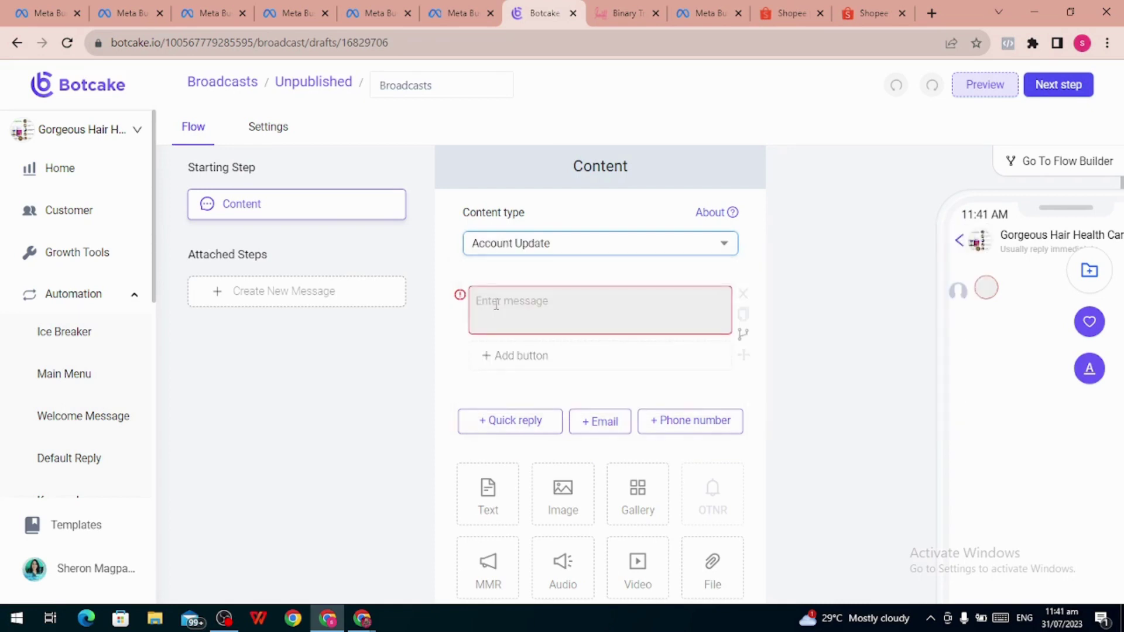
click(496, 304)
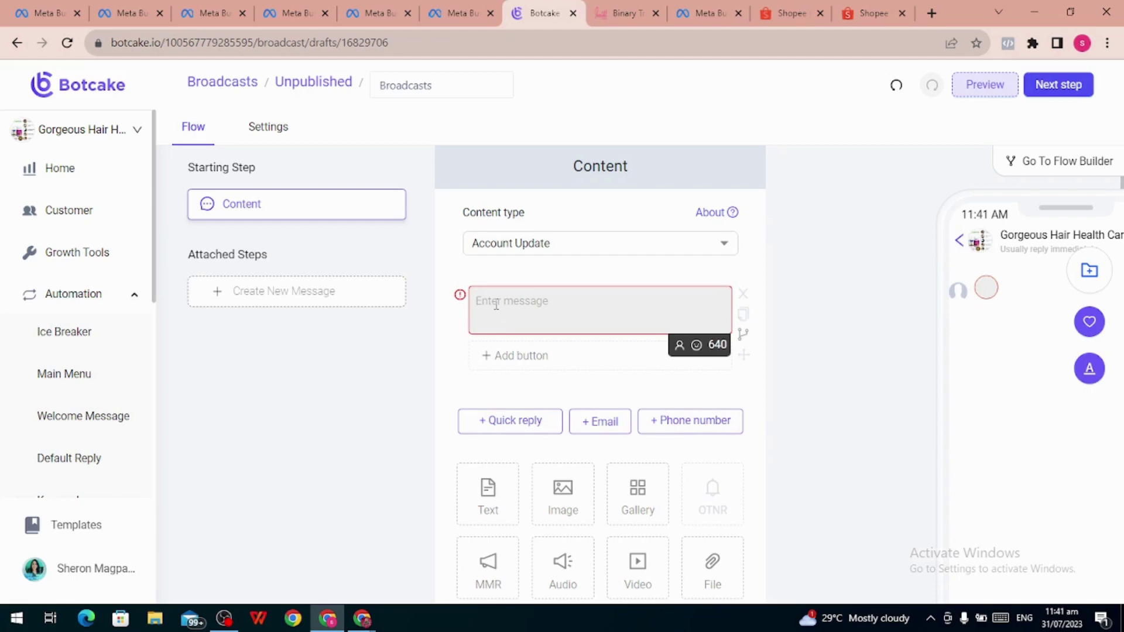
- Switch to the Meta Business Suite inbox and copy the full message text of the saved reply "aaa"
click(120, 20)
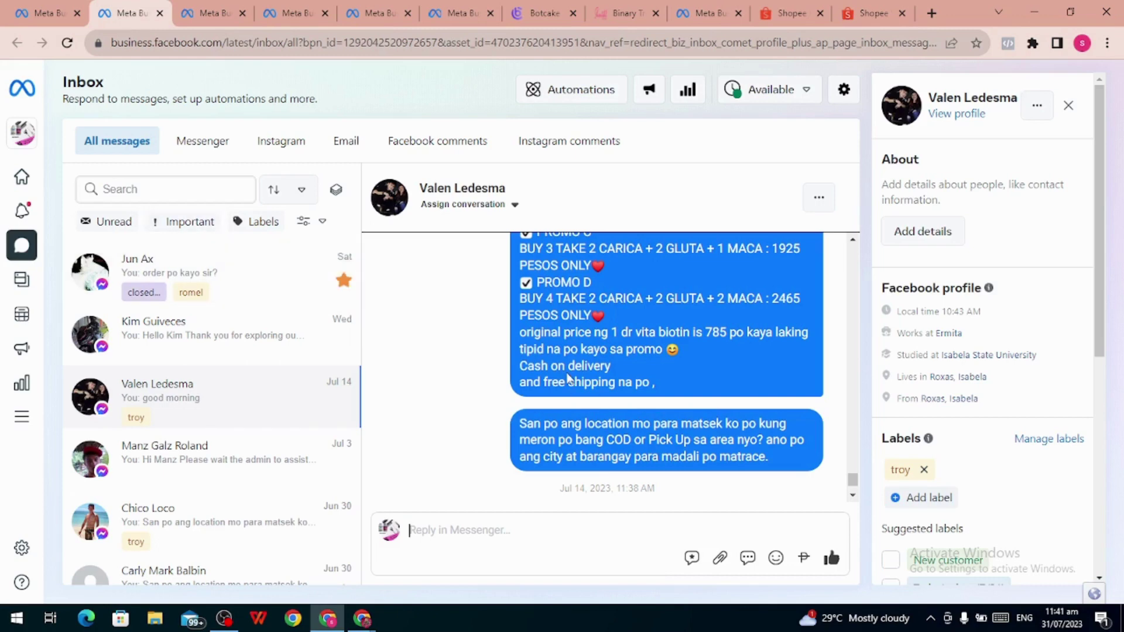
scroll(567, 378, up, 3)
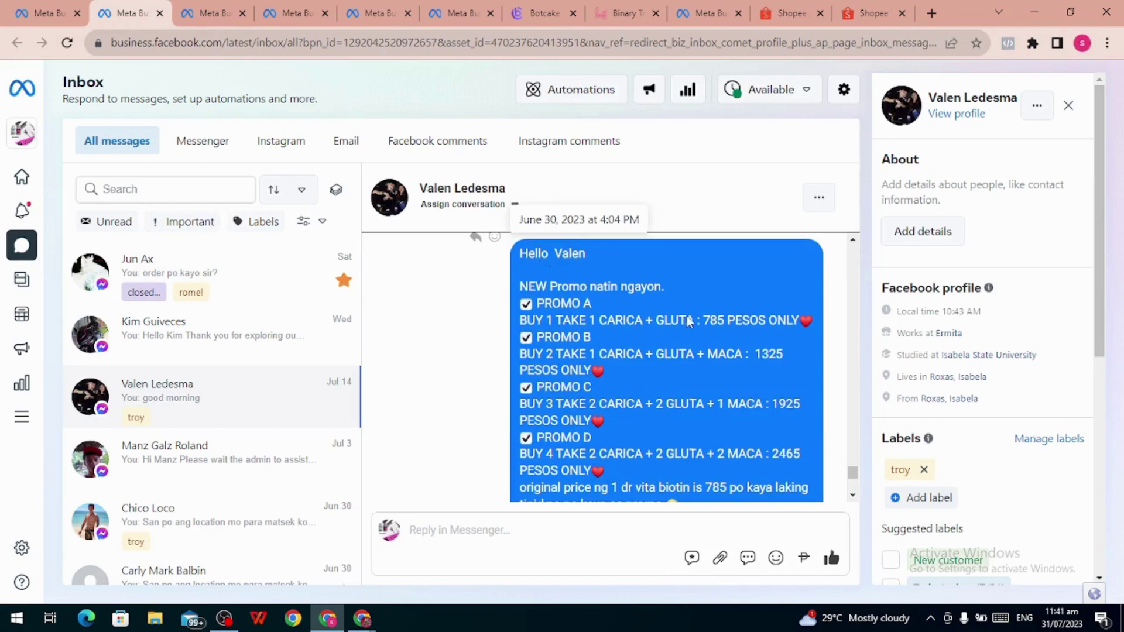
scroll(686, 316, down, 3)
scroll(685, 316, up, 4)
scroll(686, 319, up, 5)
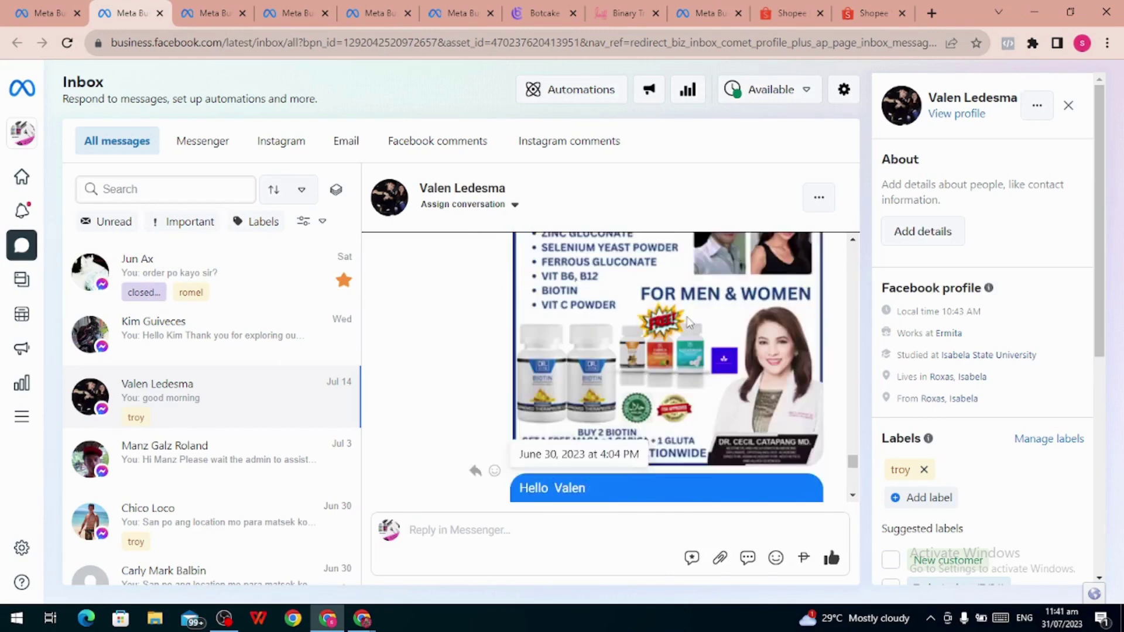
scroll(689, 322, up, 8)
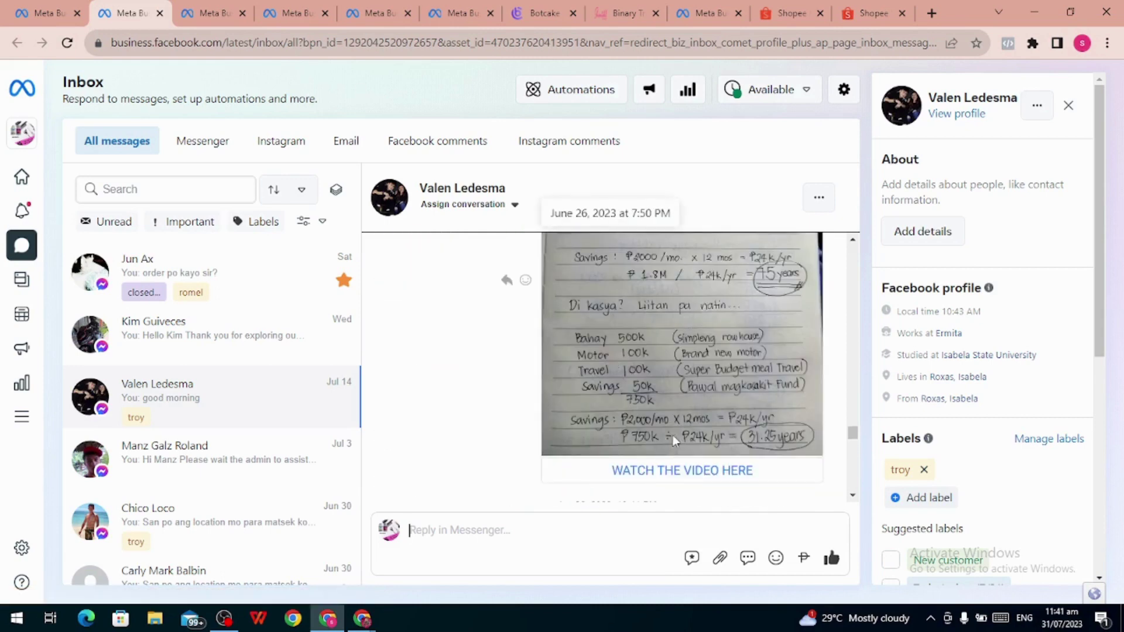
click(747, 559)
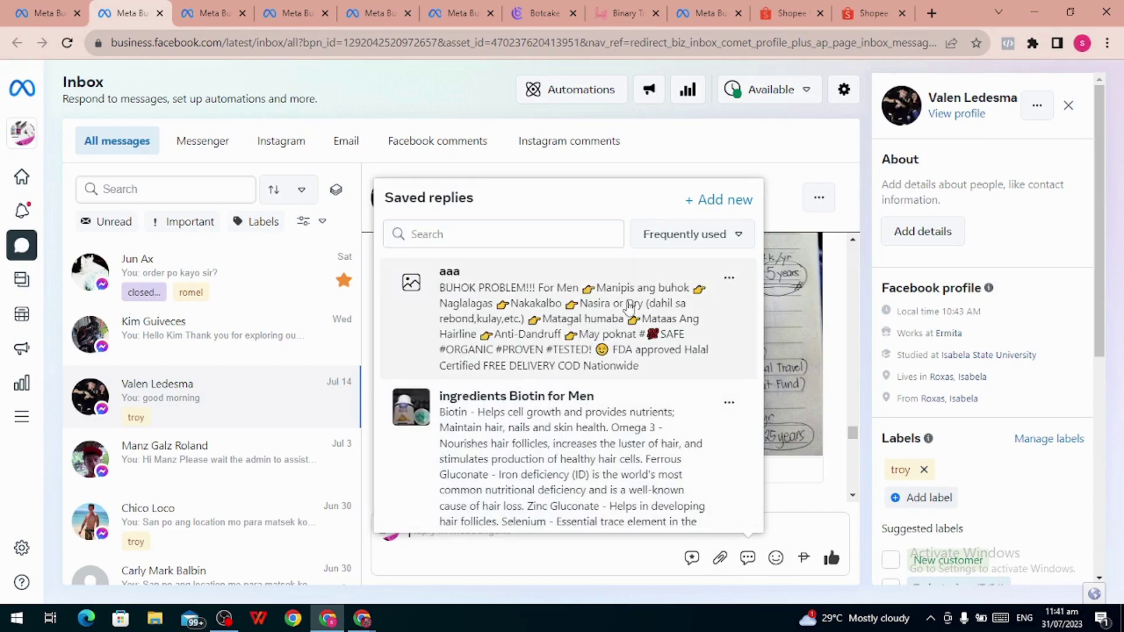
click(728, 283)
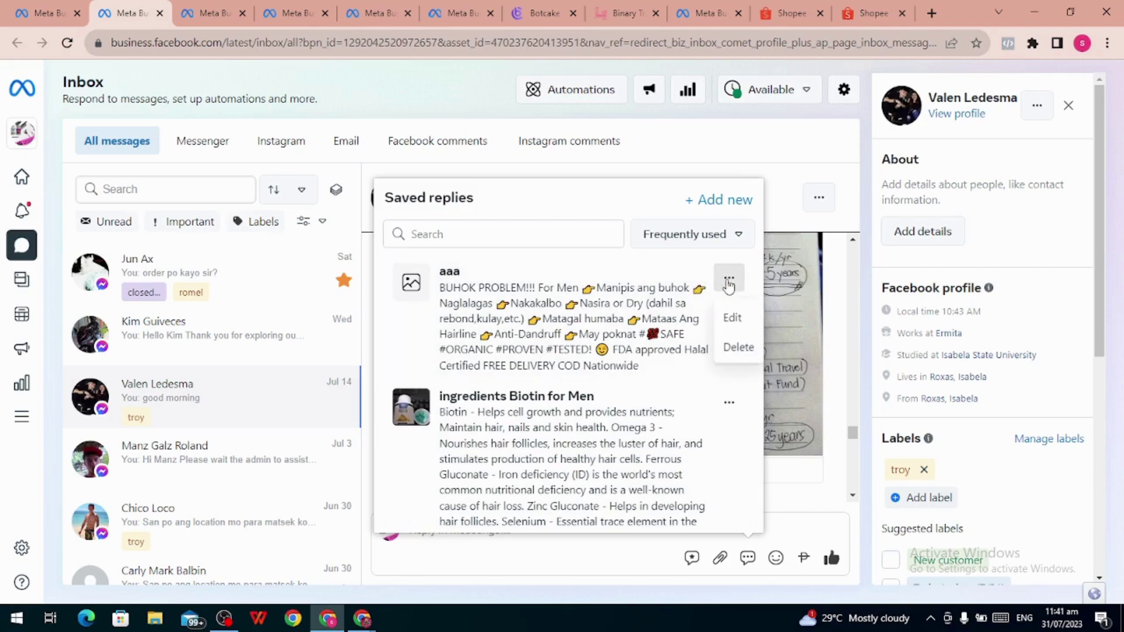
click(732, 319)
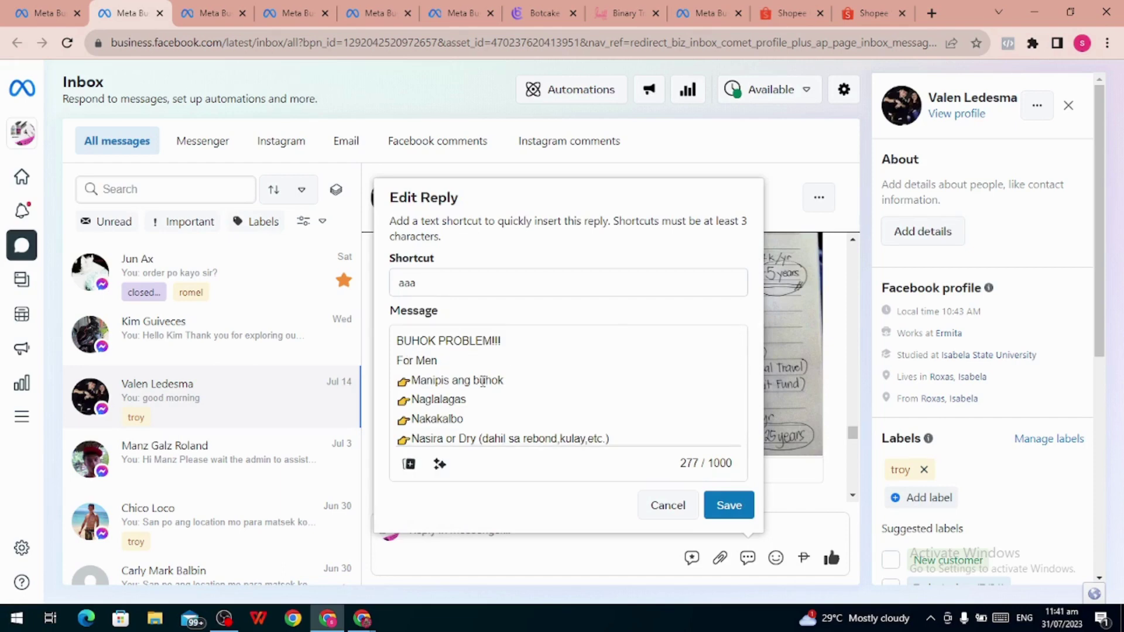
key(ctrl+a)
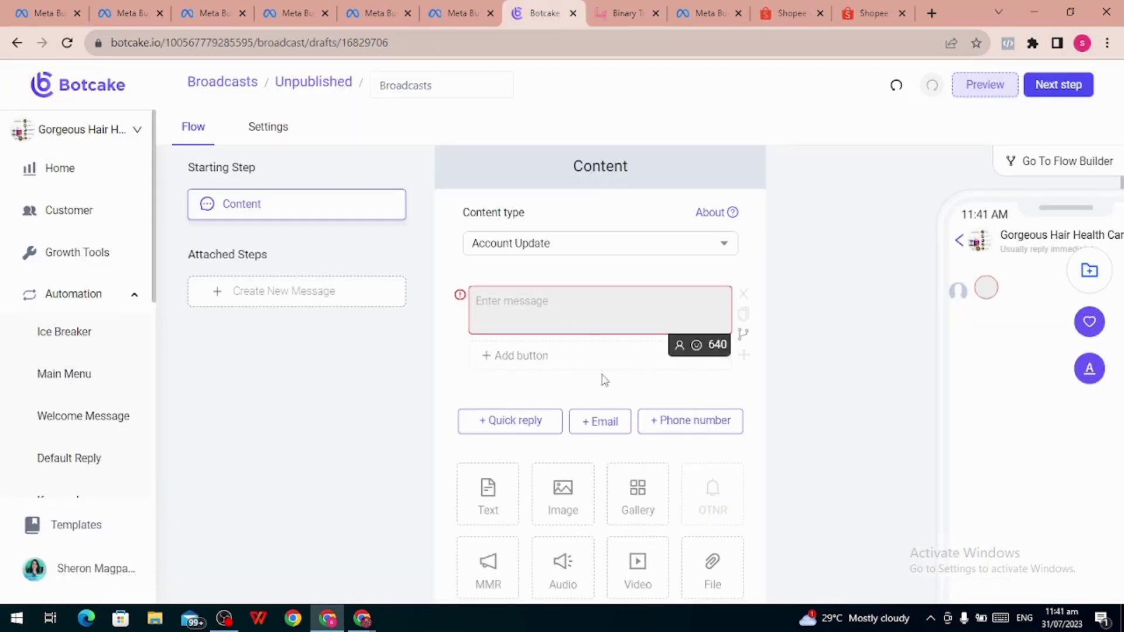
- Paste the copied "BUHOK PROBLEM!!!" text into the Botcake broadcast message and change its second line to "For Men and Women"
text(BUHOK PROBLEM!!! For Men 👉Manipis ang buhok 👉Naglalagas 👉Nakakalbo 👉Nasira or Dry (dahil sa rebond,kulay,etc.) 👉Matagal humaba 👉Mataas Ang Hairline 👉Anti-Dandruff 👉May poknat #💯SAFE #ORGANIC #PROVEN #TESTED! 😊 FDA approved Halal Certified FREE DELIVERY COD Nationwide)
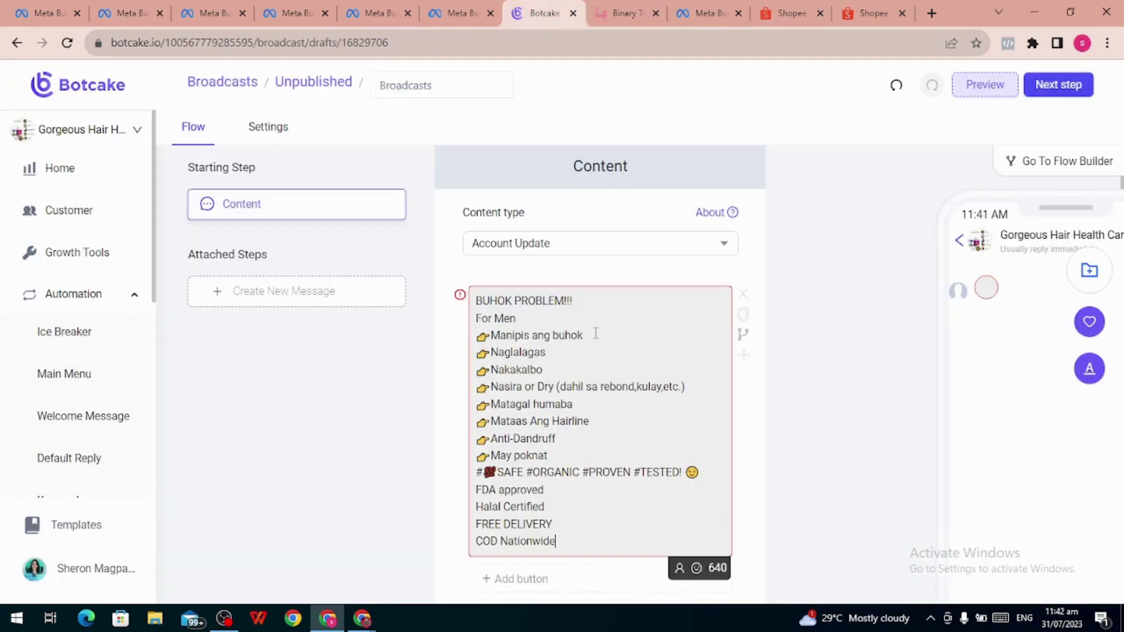
scroll(595, 333, down, 3)
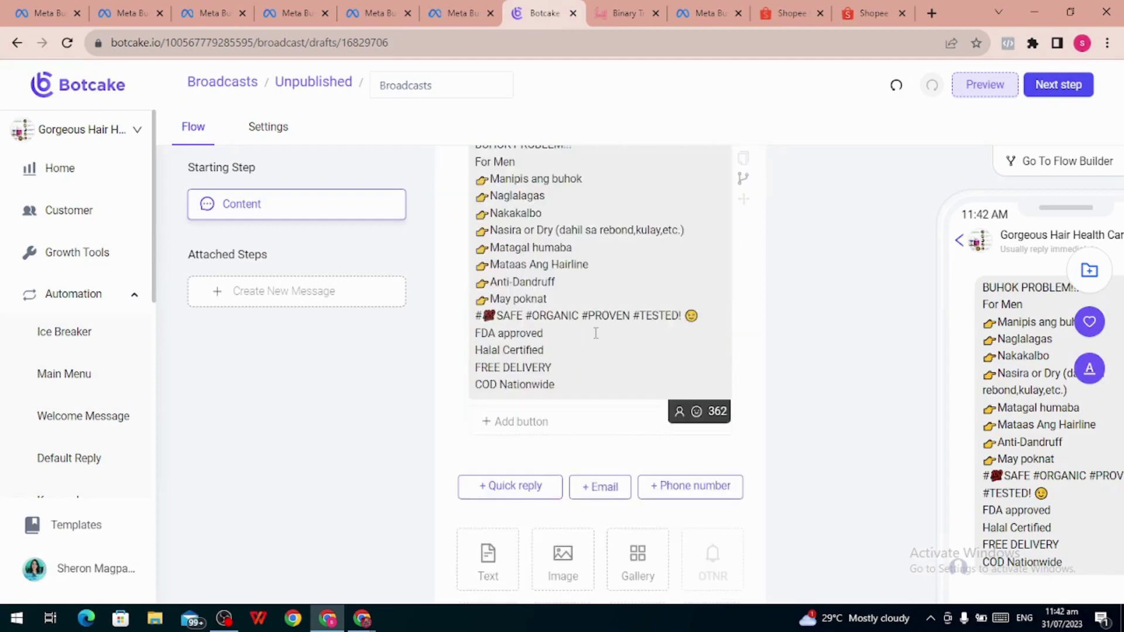
scroll(595, 333, up, 3)
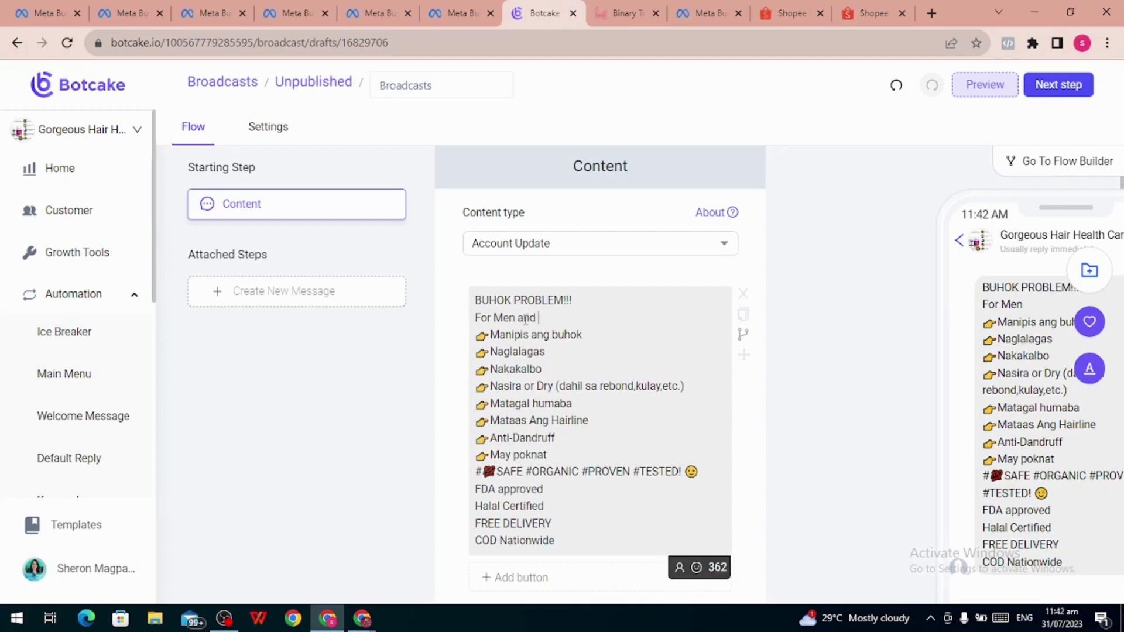
text(Women)
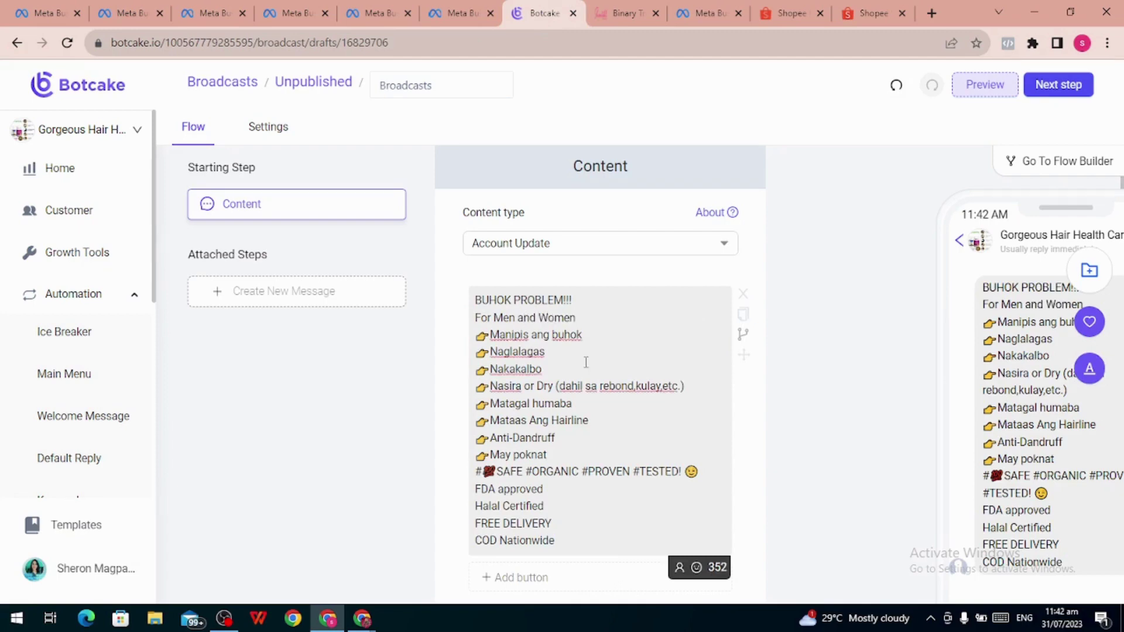
scroll(586, 362, down, 3)
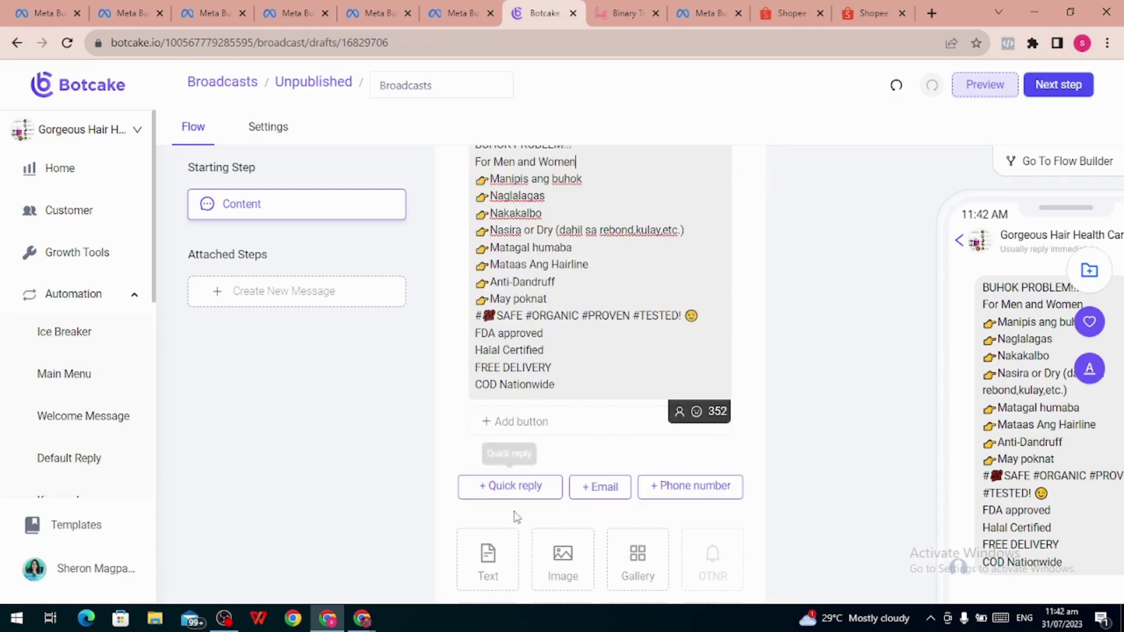
scroll(513, 513, down, 3)
click(567, 418)
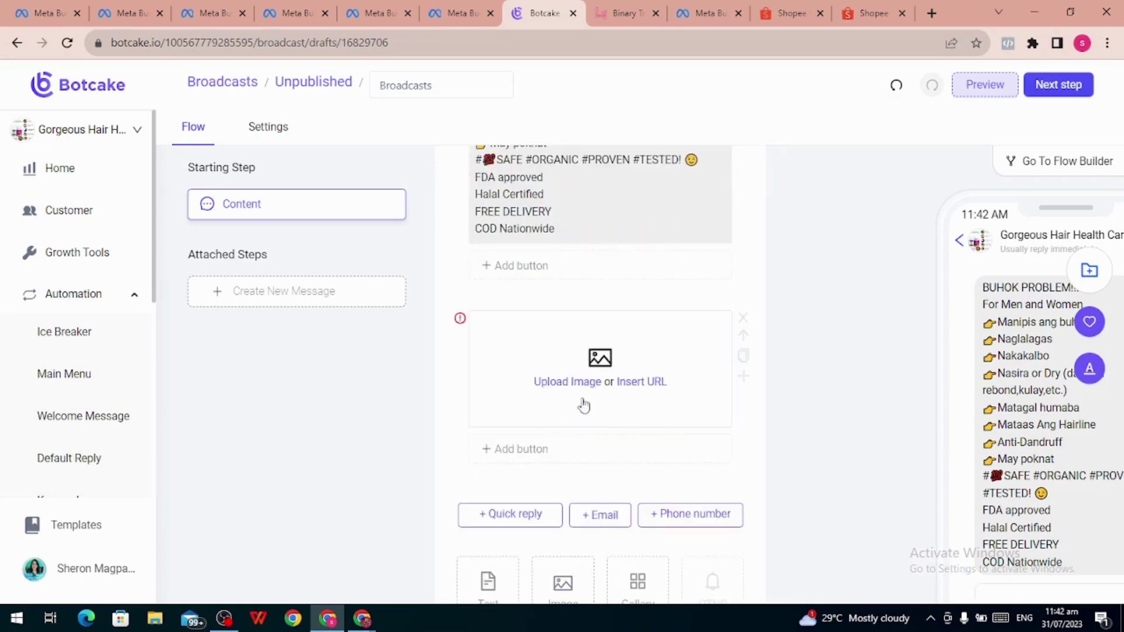
click(594, 370)
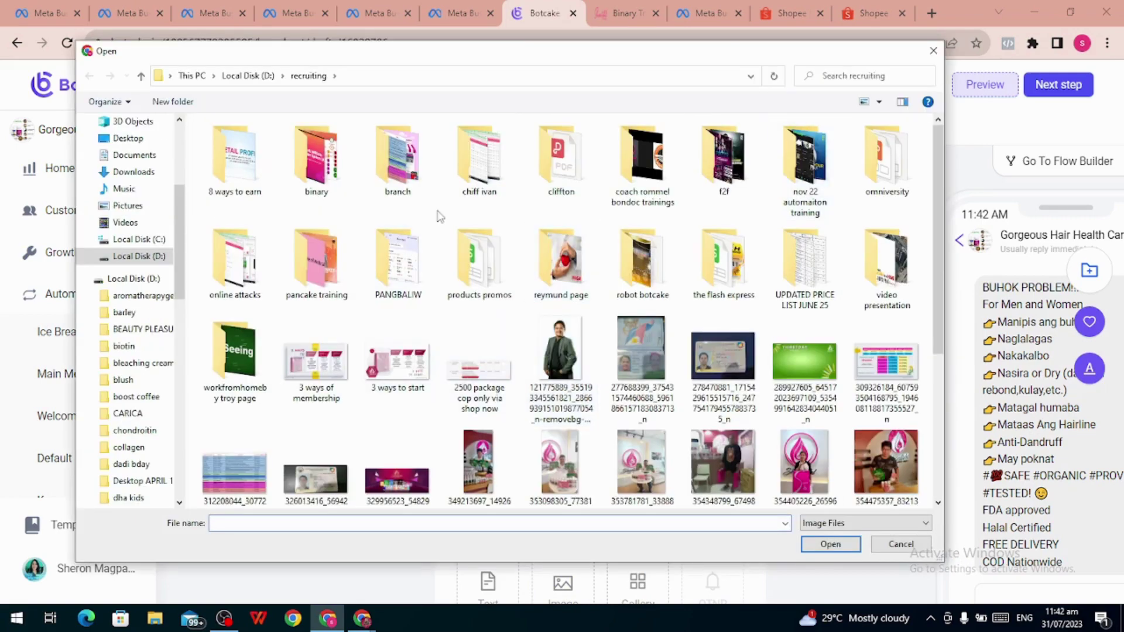
click(124, 347)
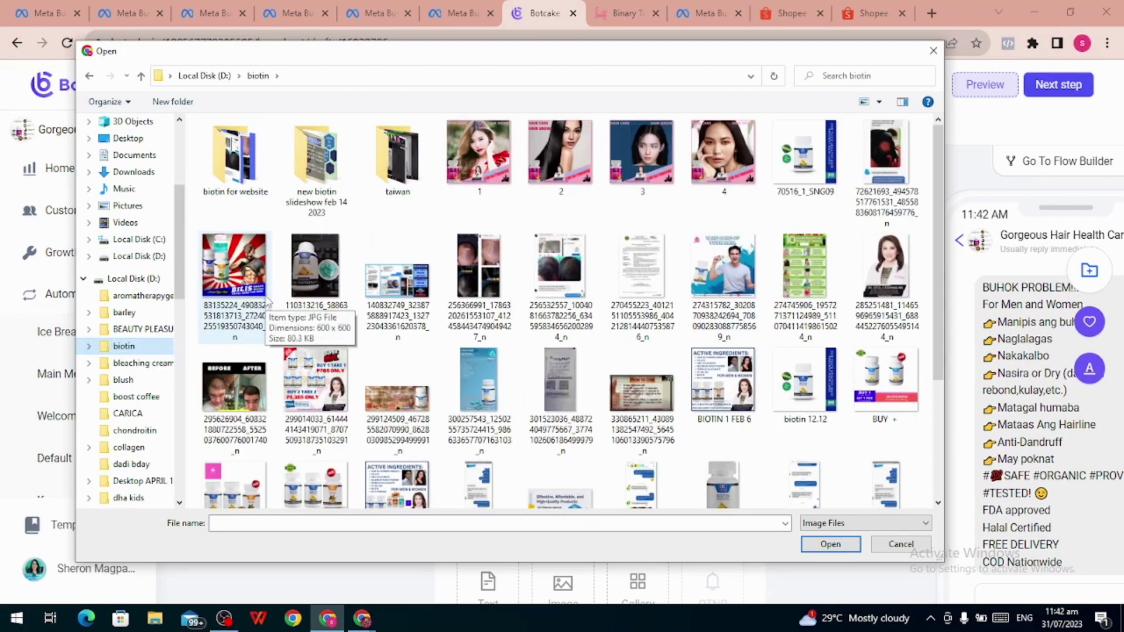
scroll(331, 340, down, 3)
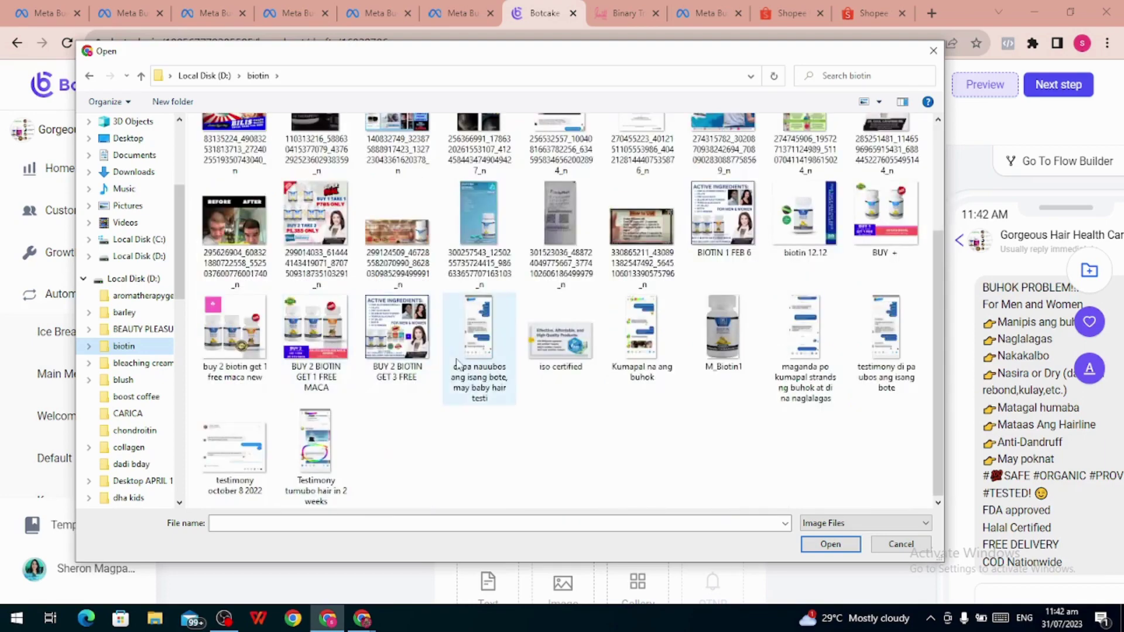
scroll(455, 359, up, 3)
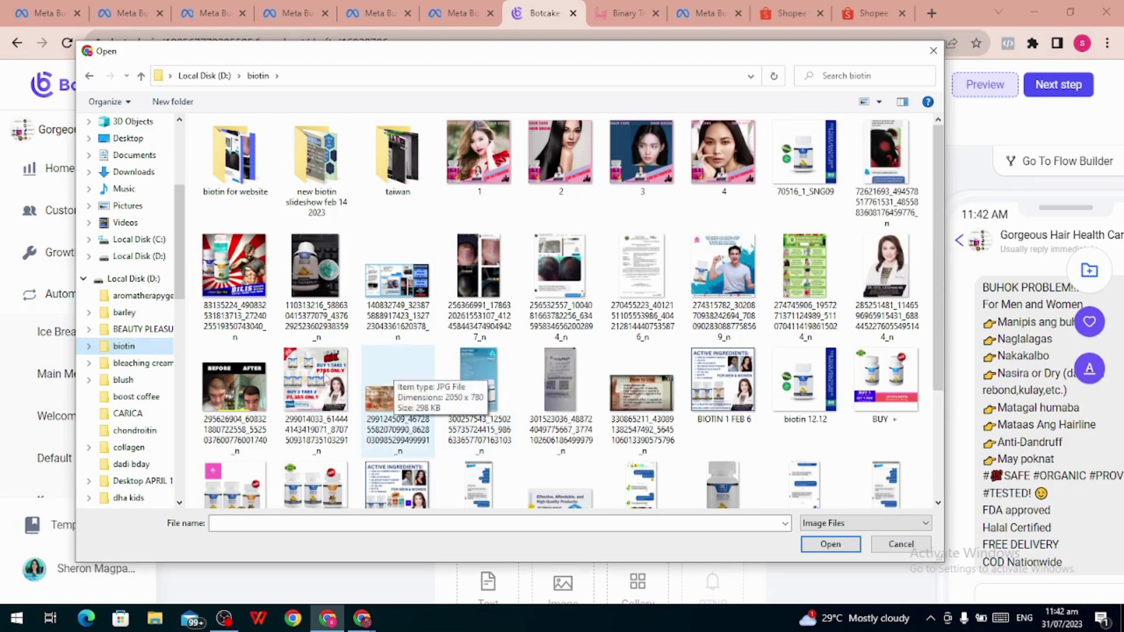
click(215, 391)
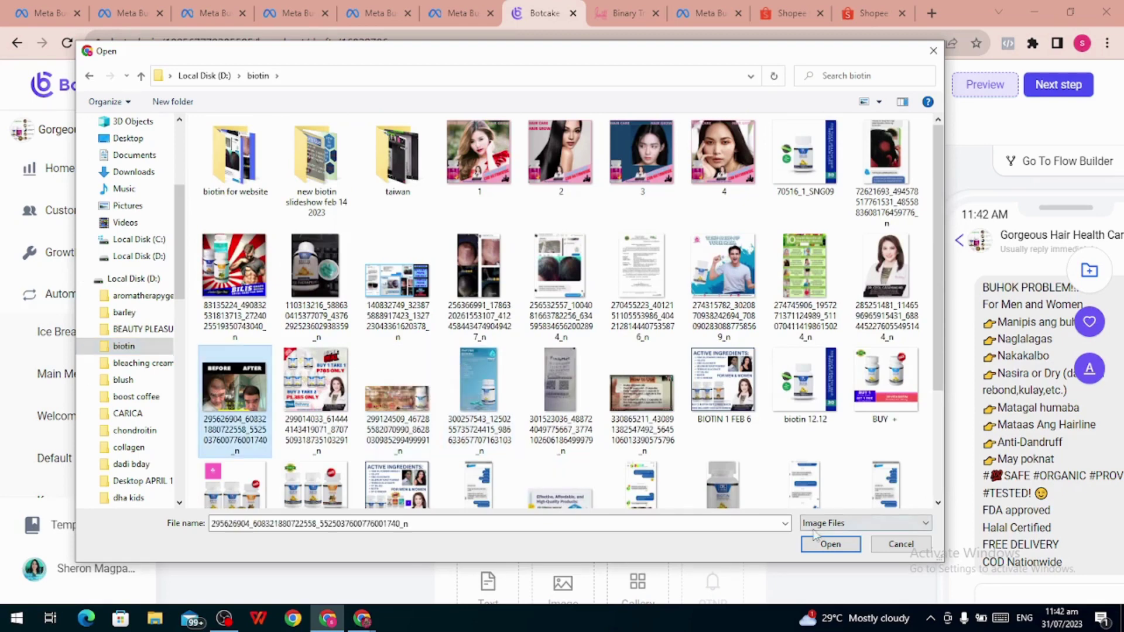
click(828, 545)
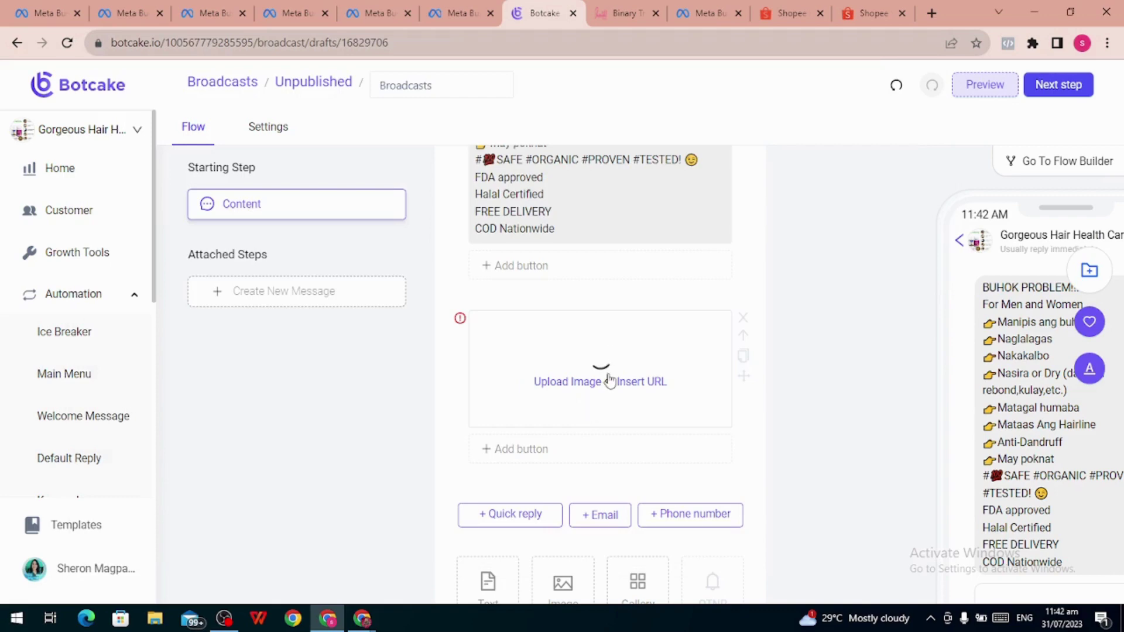
scroll(579, 398, down, 3)
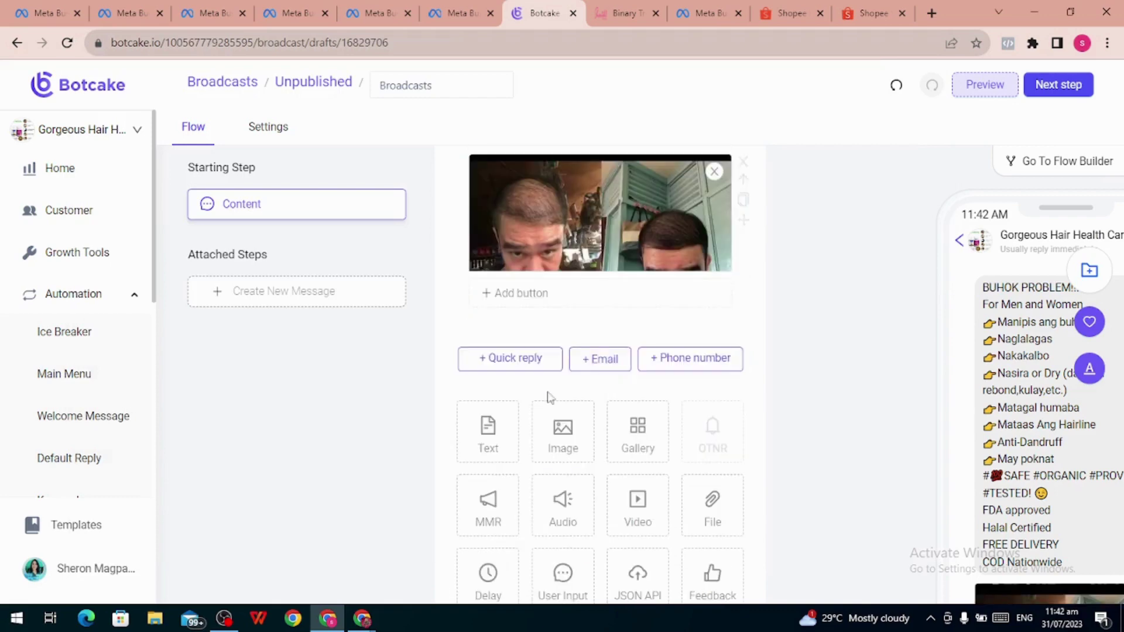
click(567, 438)
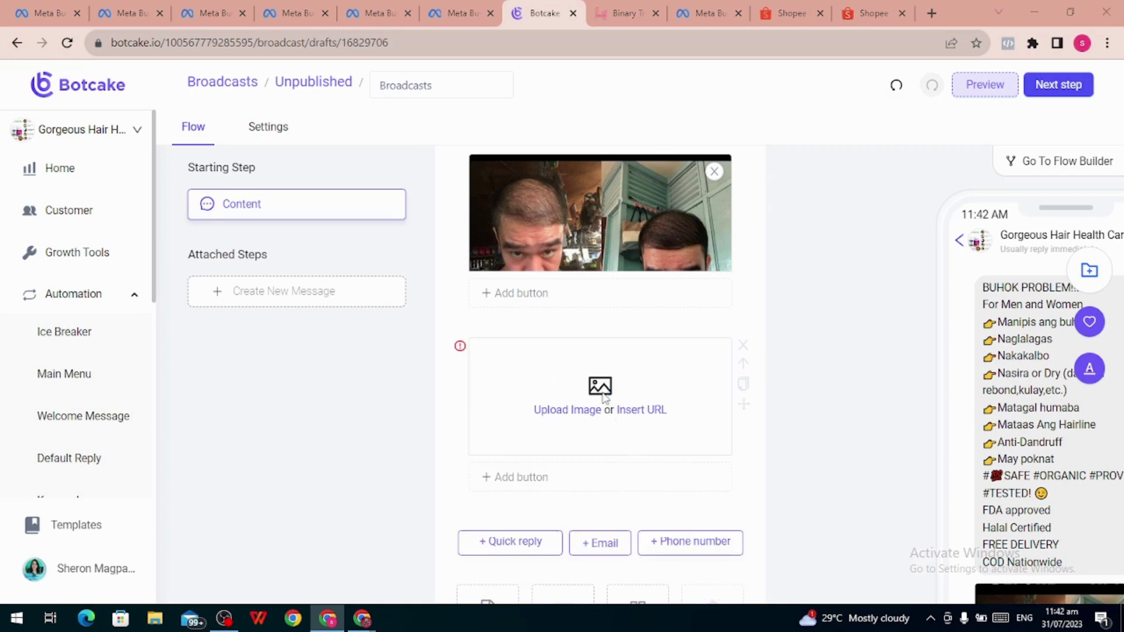
click(603, 393)
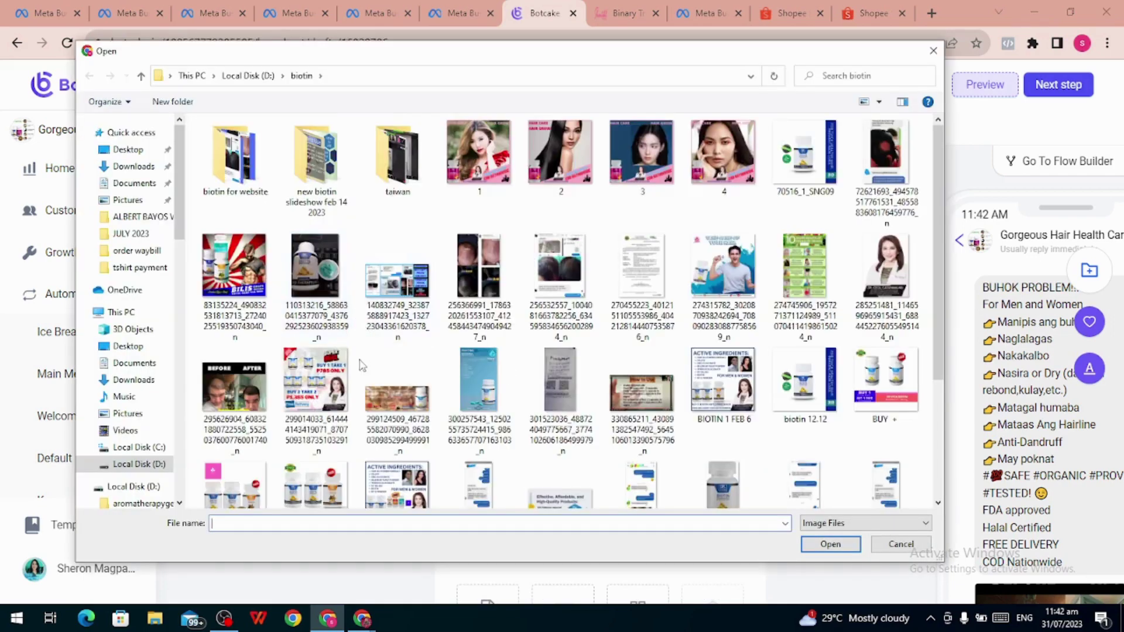
click(473, 274)
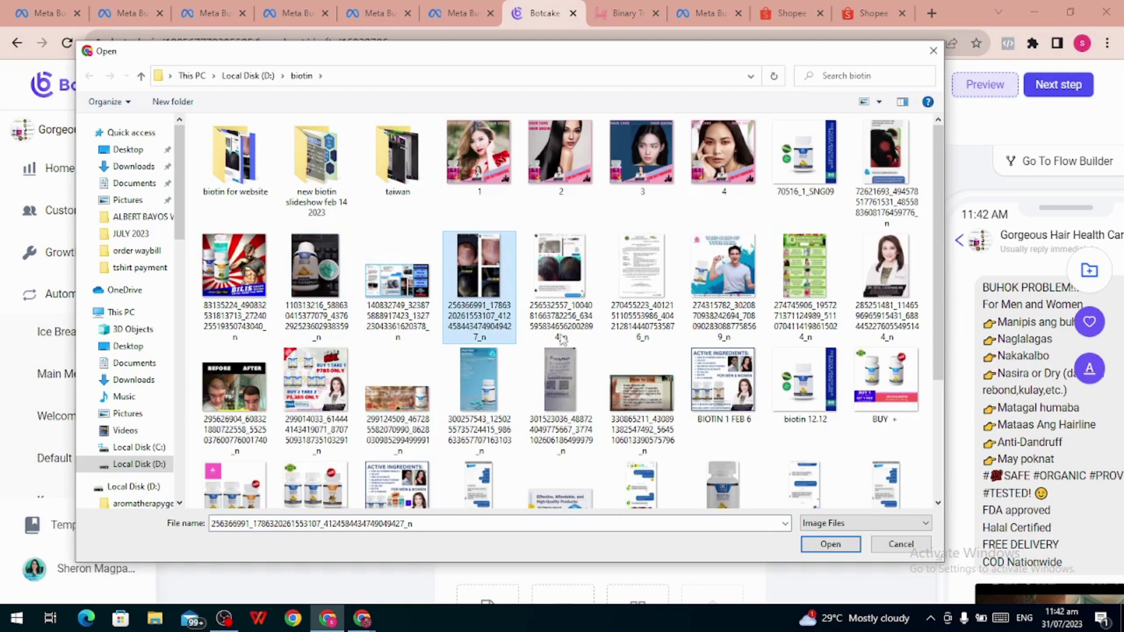
click(847, 545)
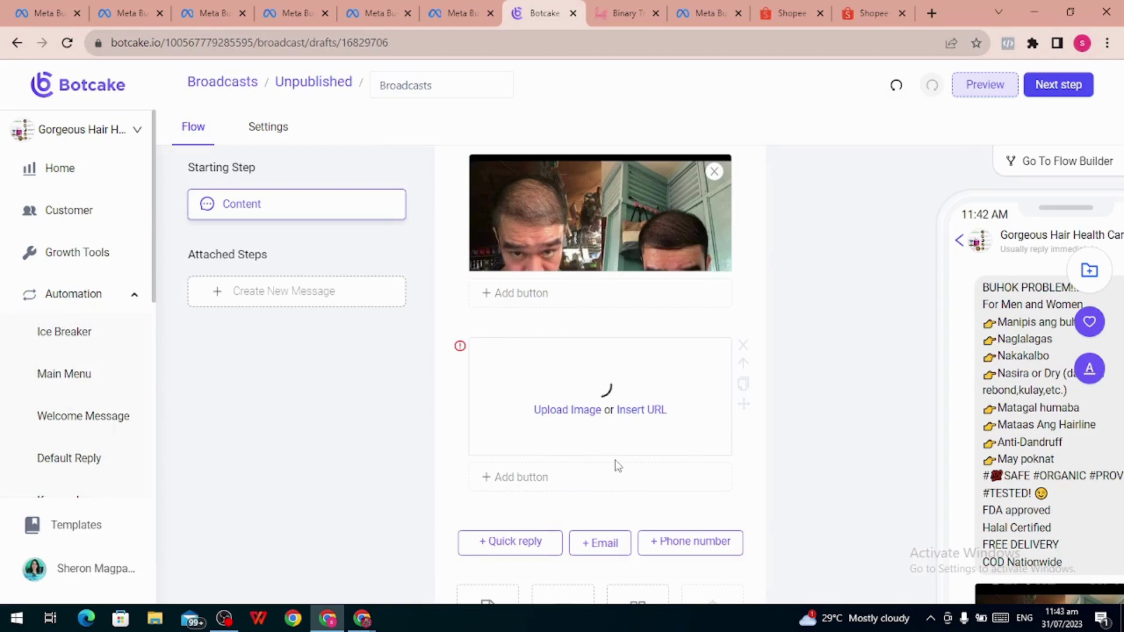
scroll(616, 465, down, 3)
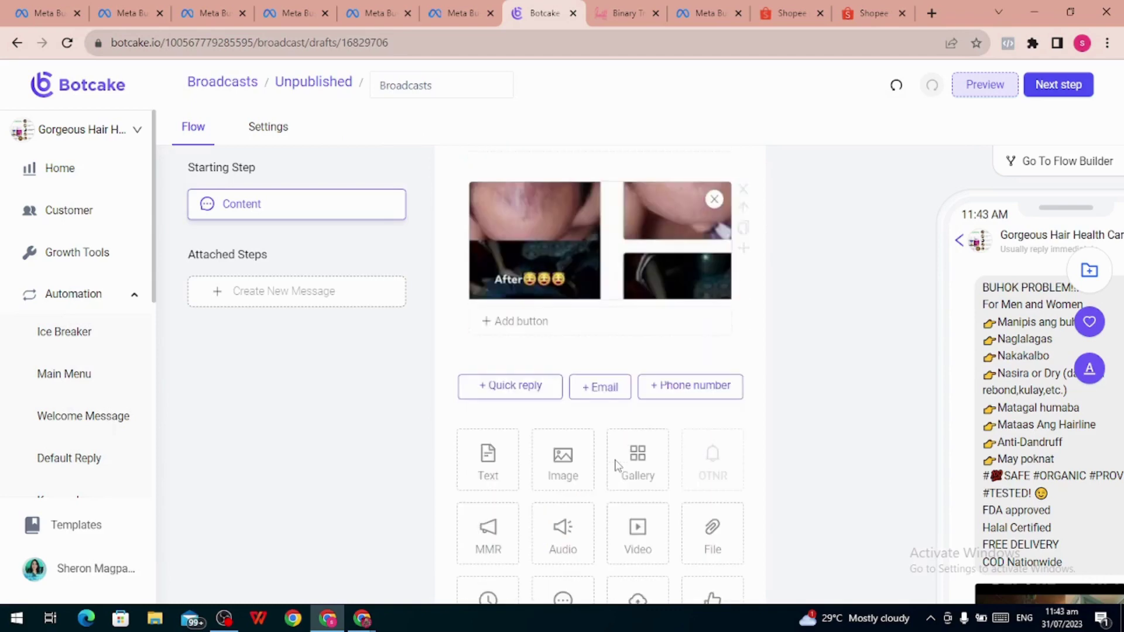
click(563, 473)
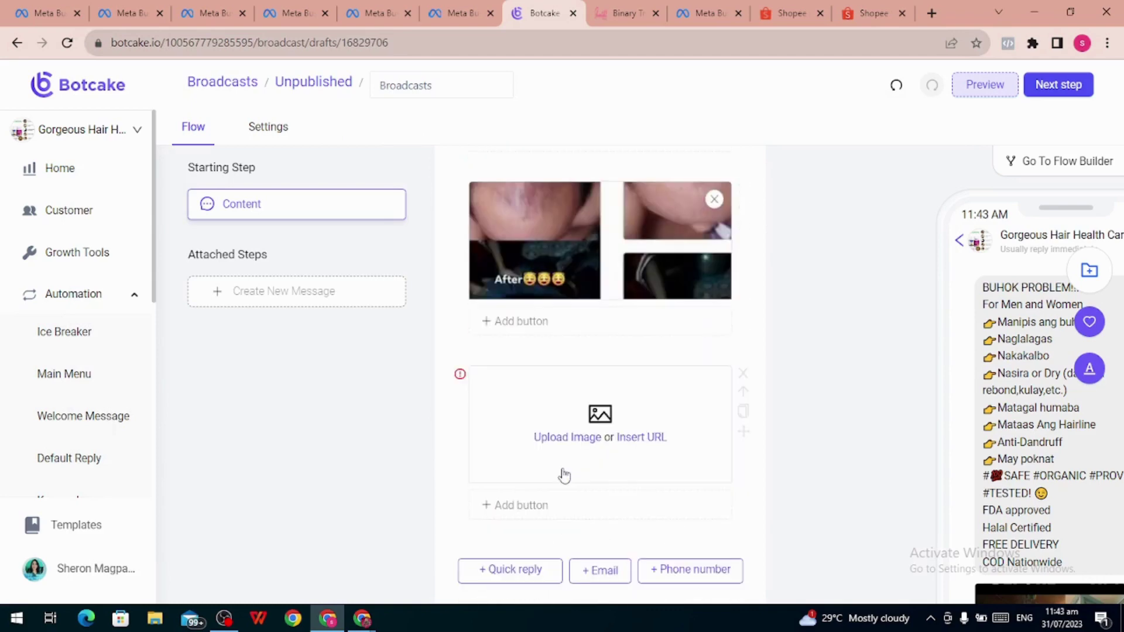
click(588, 438)
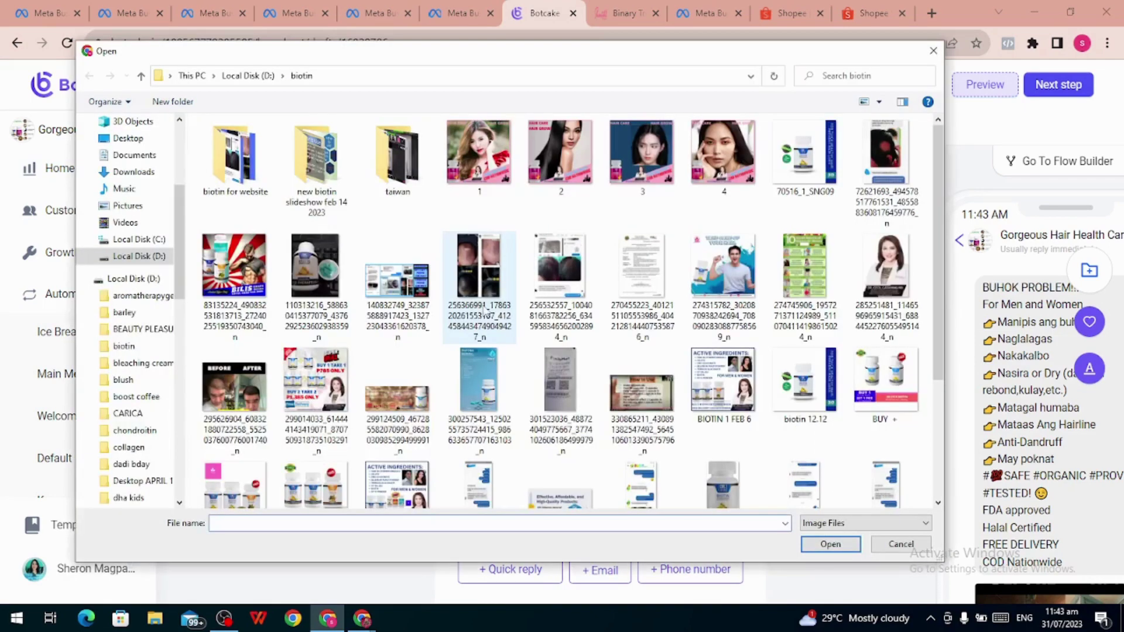
click(537, 252)
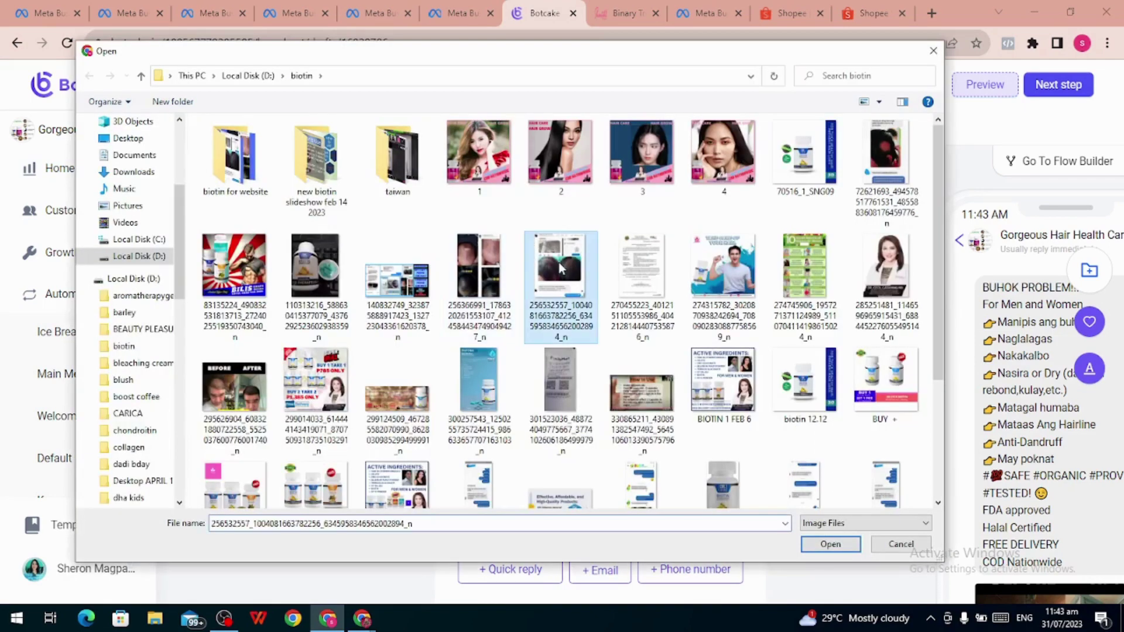
click(830, 544)
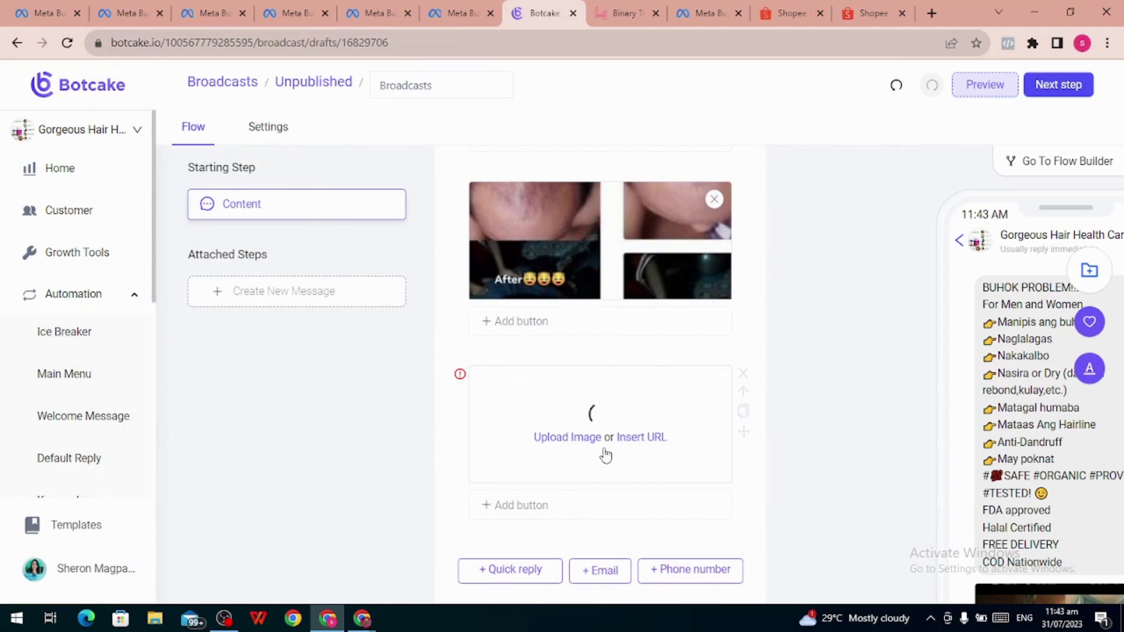
scroll(606, 455, down, 4)
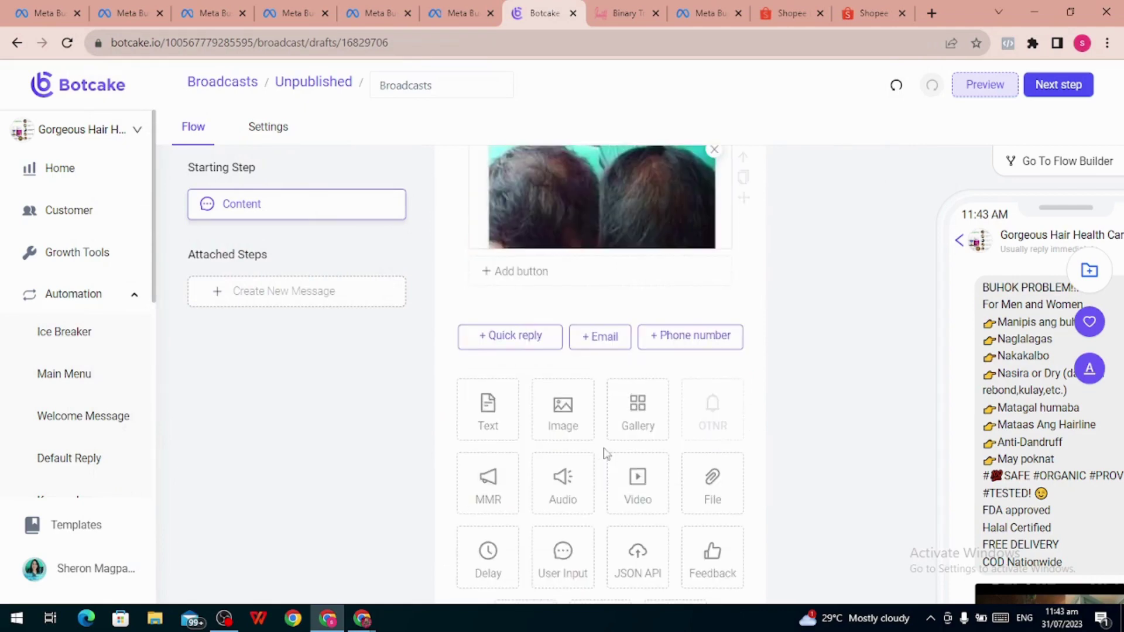
click(502, 420)
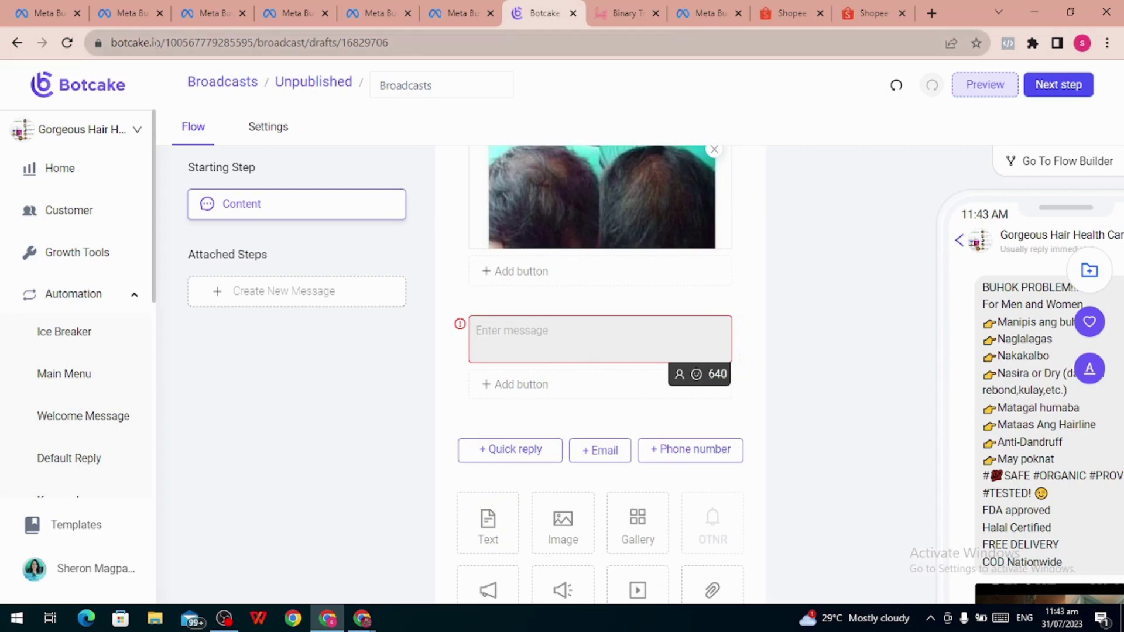
- Switch to the Meta Business Suite inbox, close the saved replies without saving, and find the message listing the new promos in the conversation
click(129, 20)
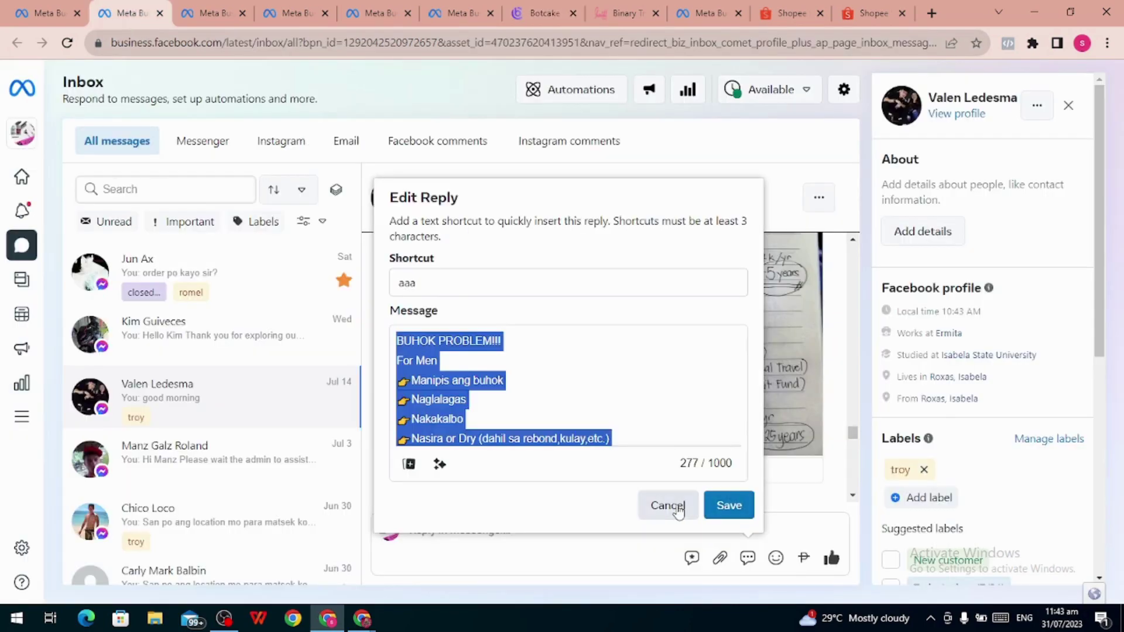
click(523, 414)
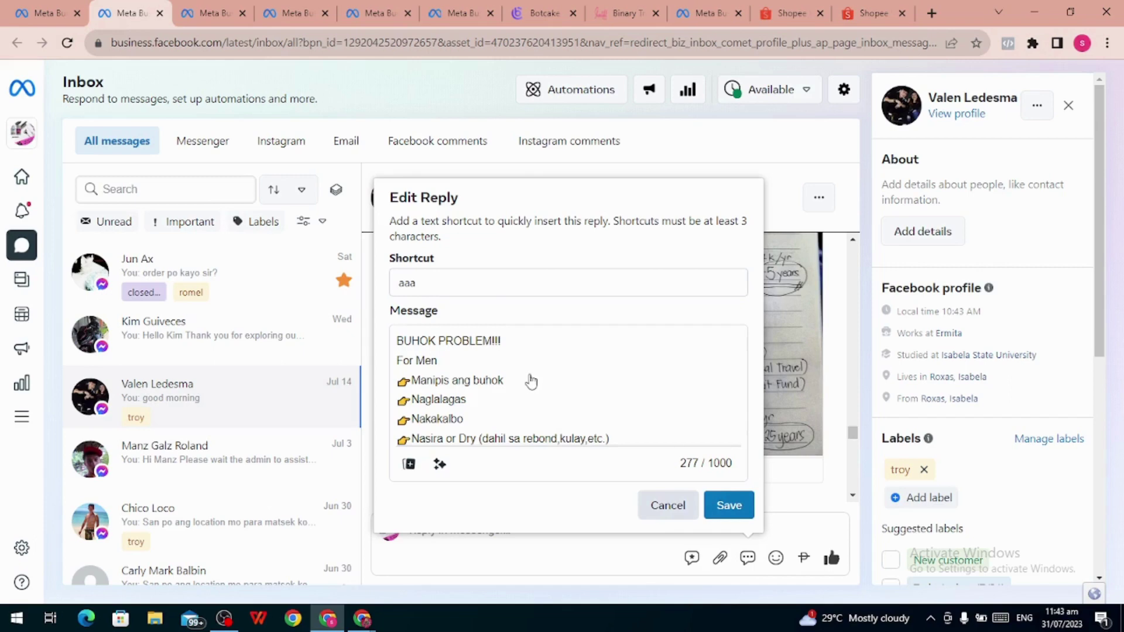
key(Escape)
scroll(573, 390, down, 2)
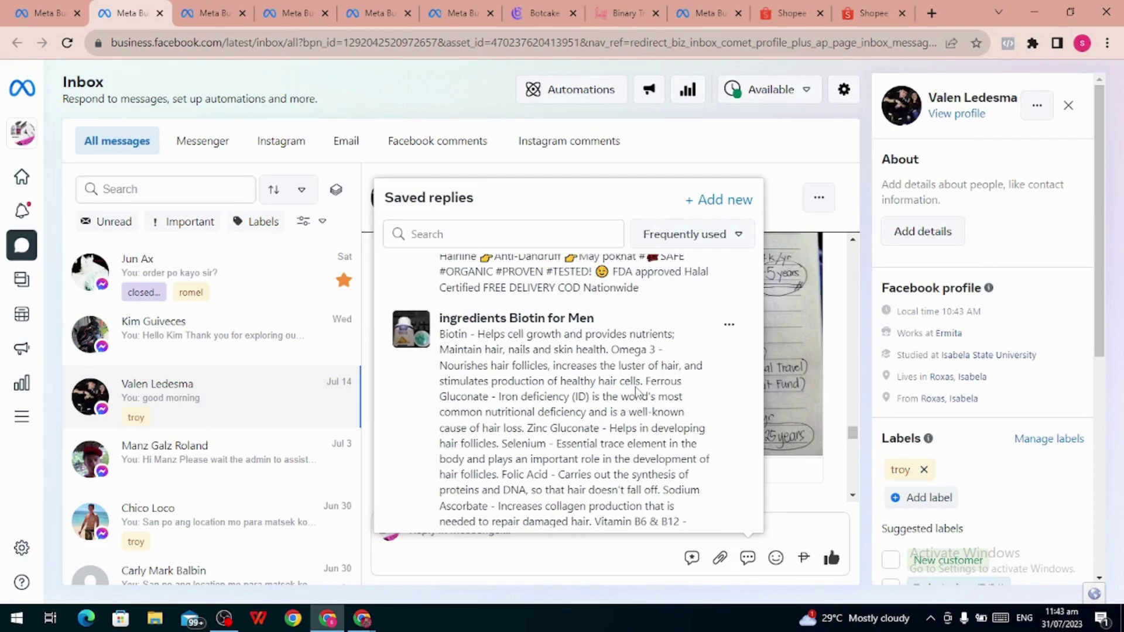
key(Escape)
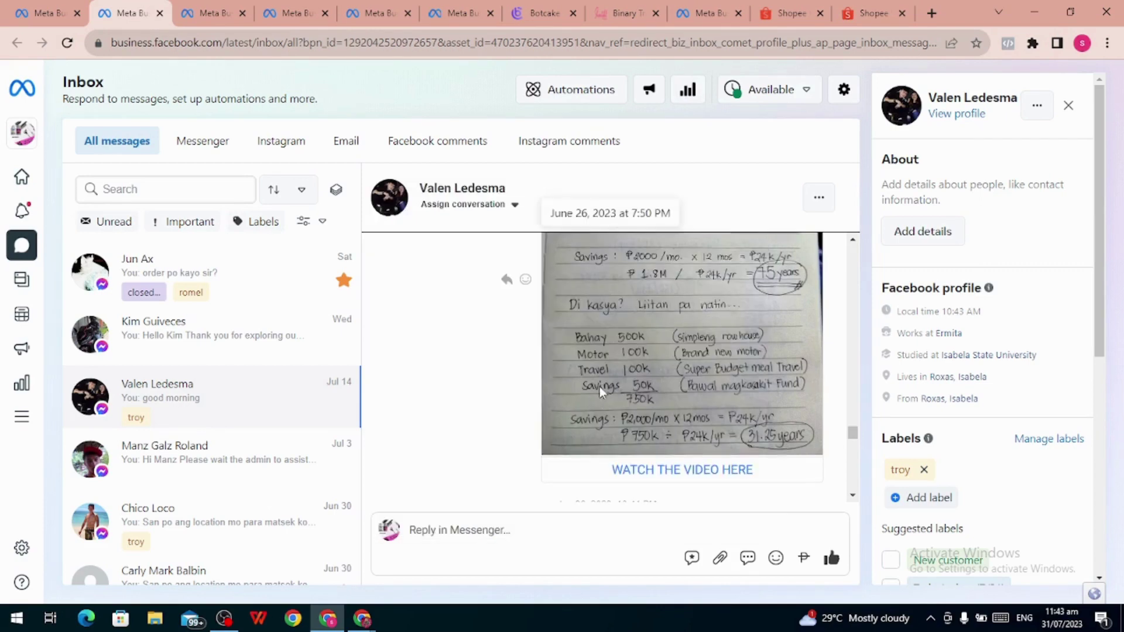
scroll(601, 389, down, 1)
scroll(600, 389, down, 5)
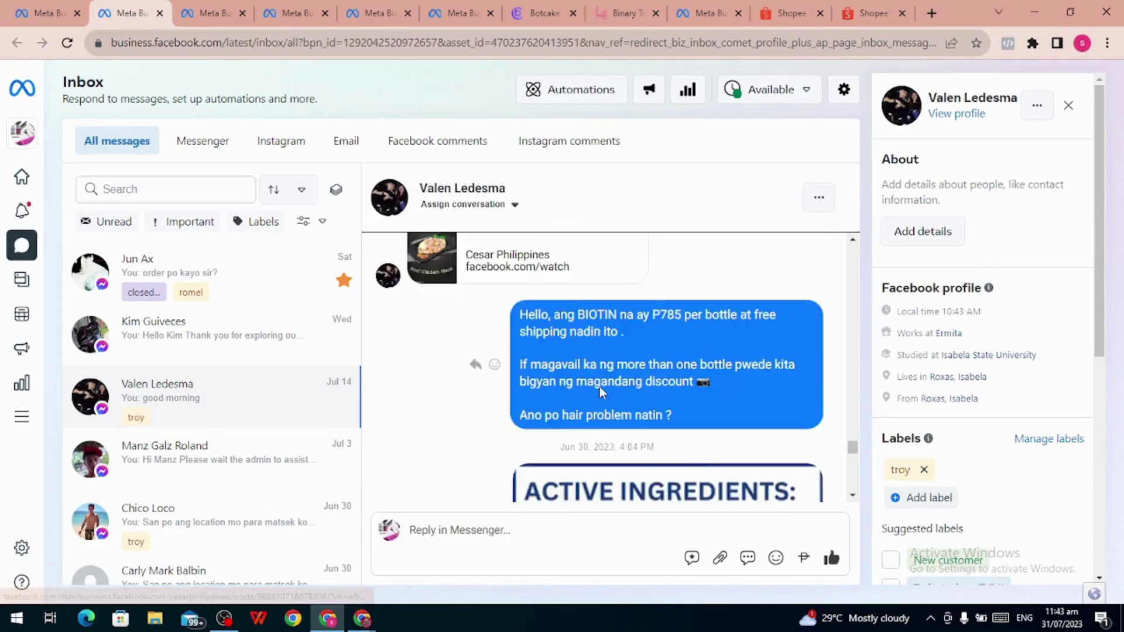
scroll(601, 394, down, 3)
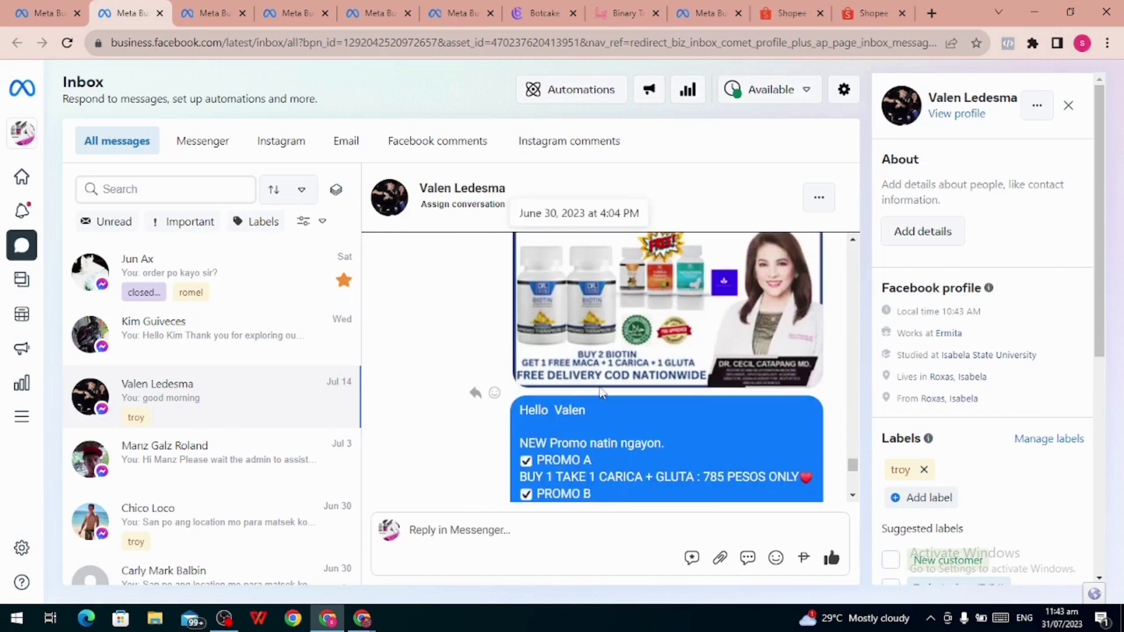
scroll(600, 394, down, 1)
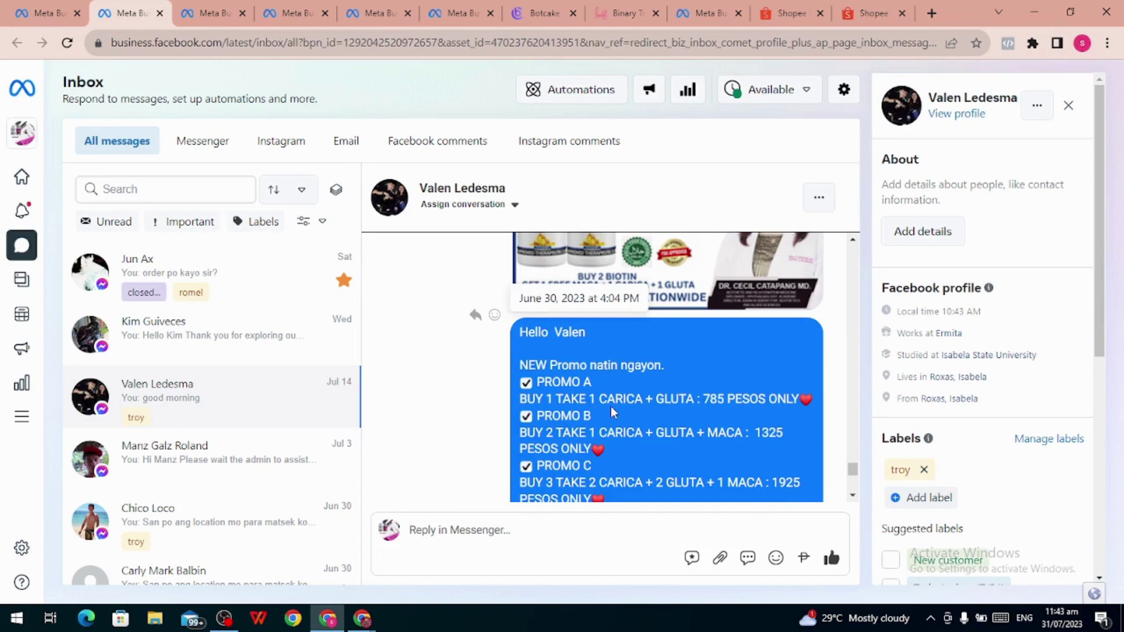
- Switch to the Shantahl site, proceed past the member's agreement, and sign in with the second saved username and password
click(624, 14)
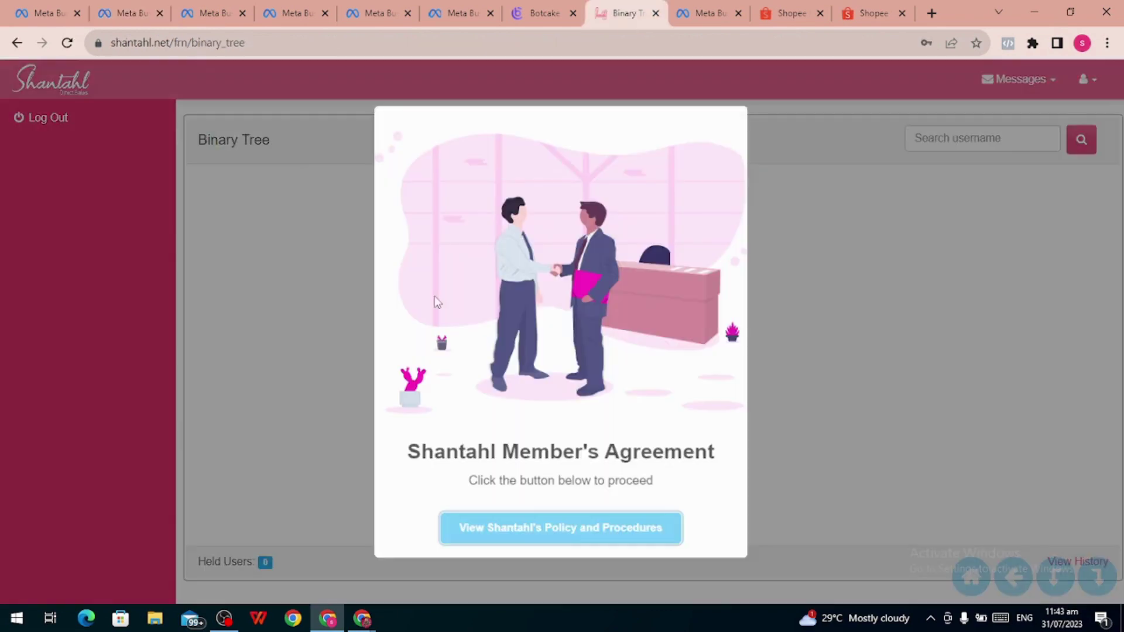
click(640, 534)
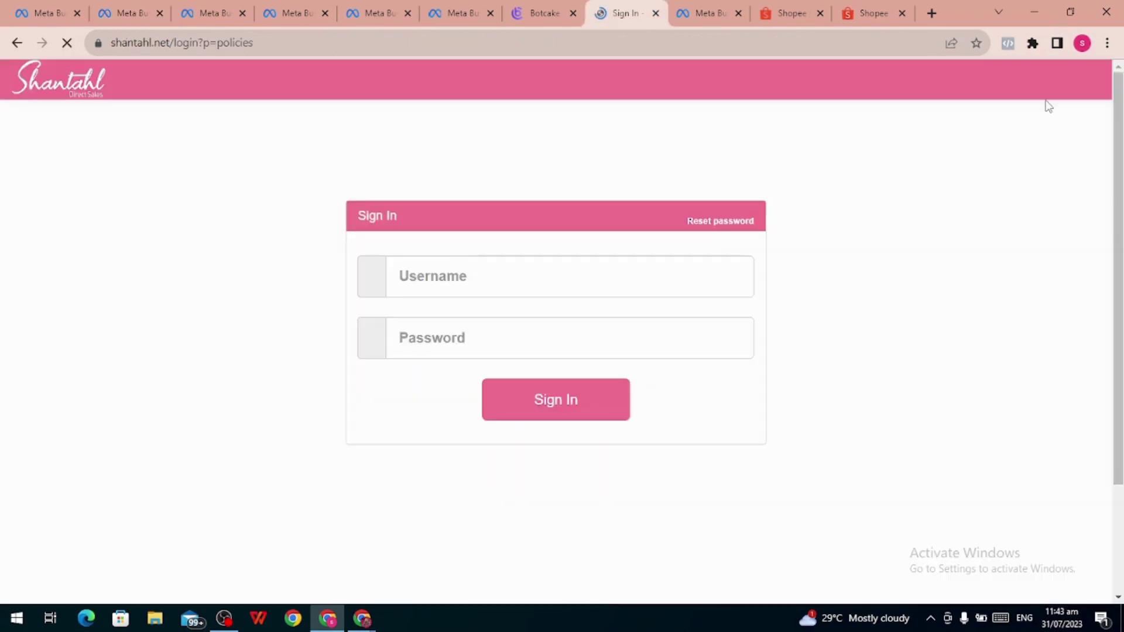
click(503, 292)
click(532, 293)
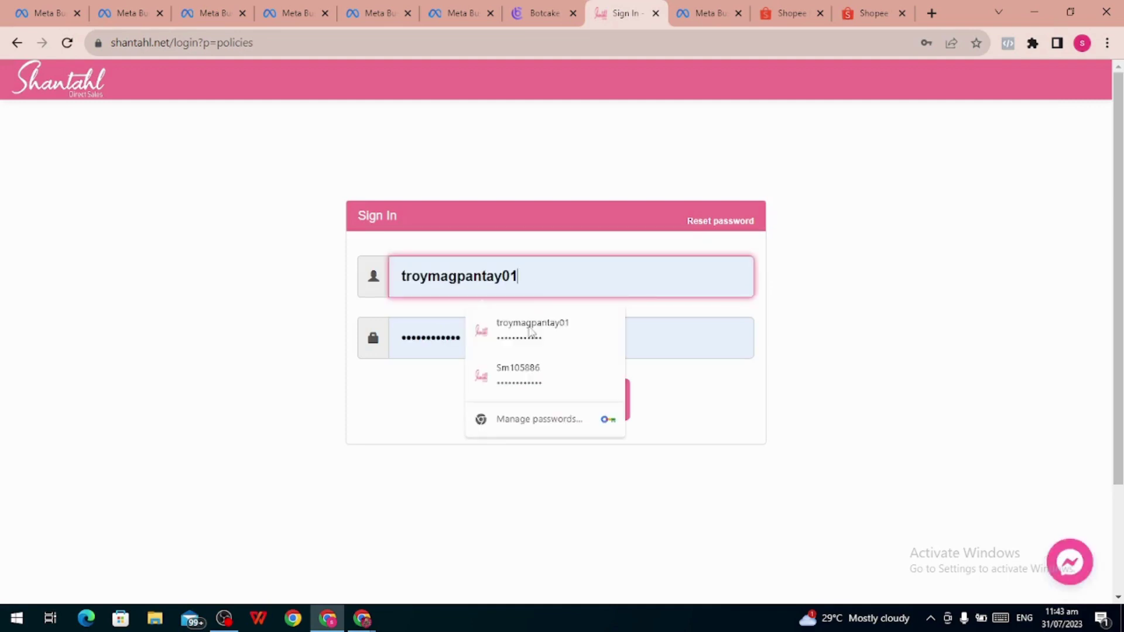
click(530, 373)
click(556, 410)
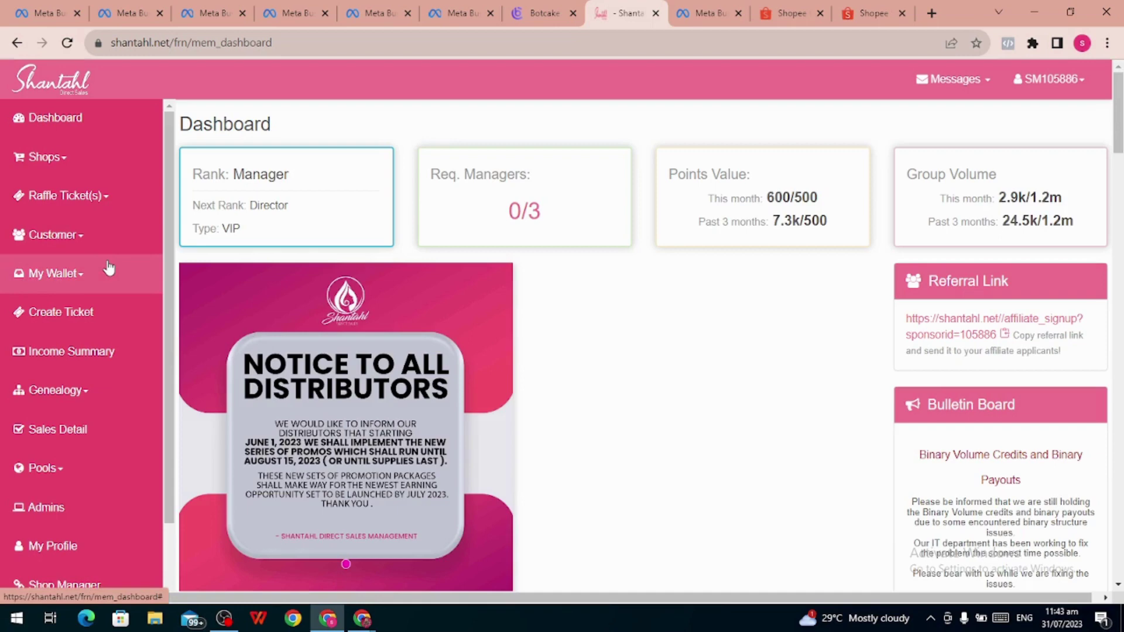
- Open Shop for Customer and search the products for "bio" to check the current biotin promo packages and prices
click(72, 169)
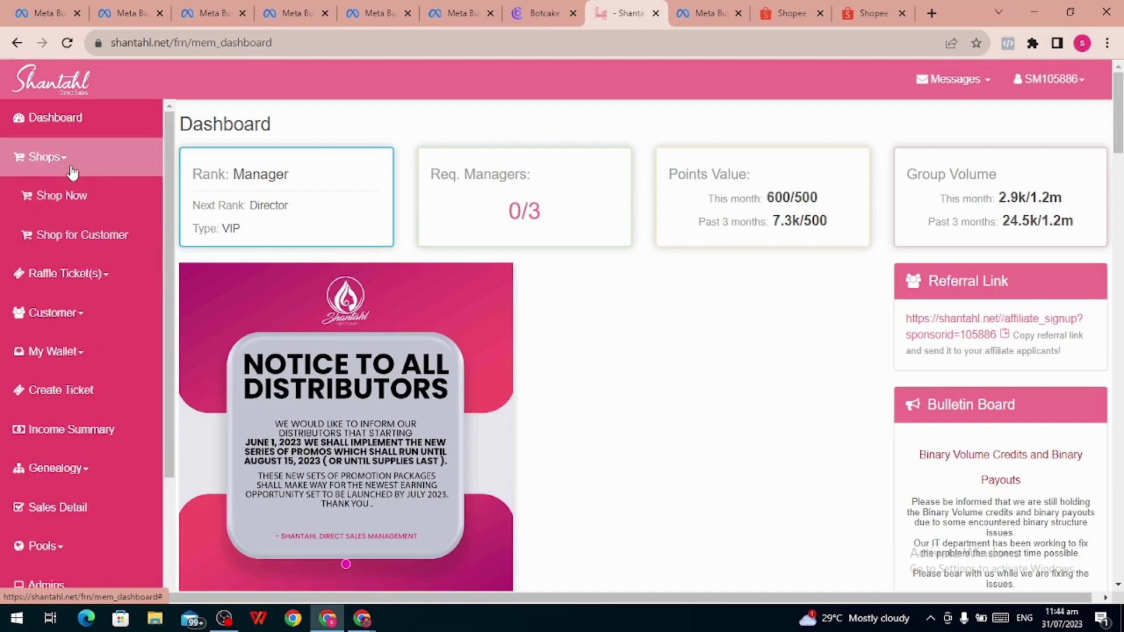
click(96, 238)
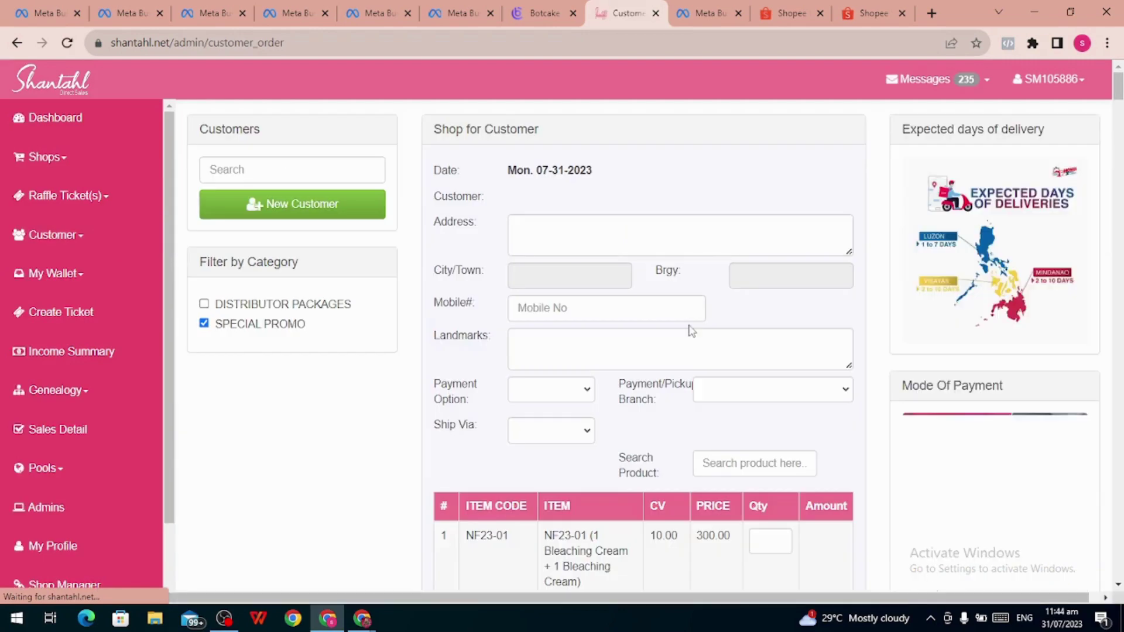
click(724, 464)
text(bio)
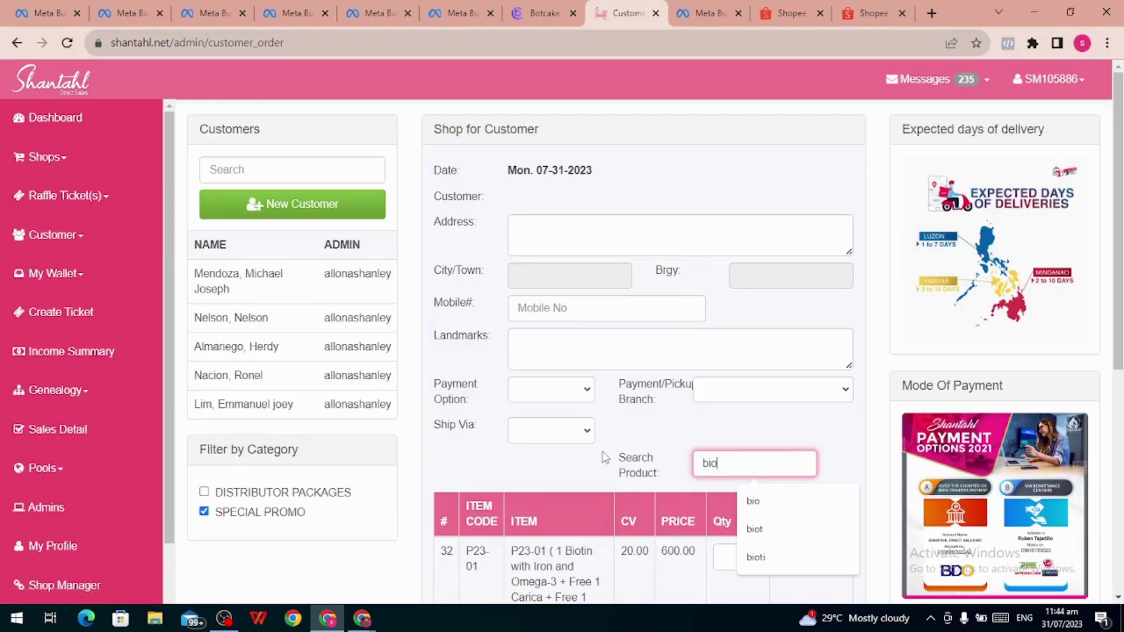
scroll(612, 456, down, 3)
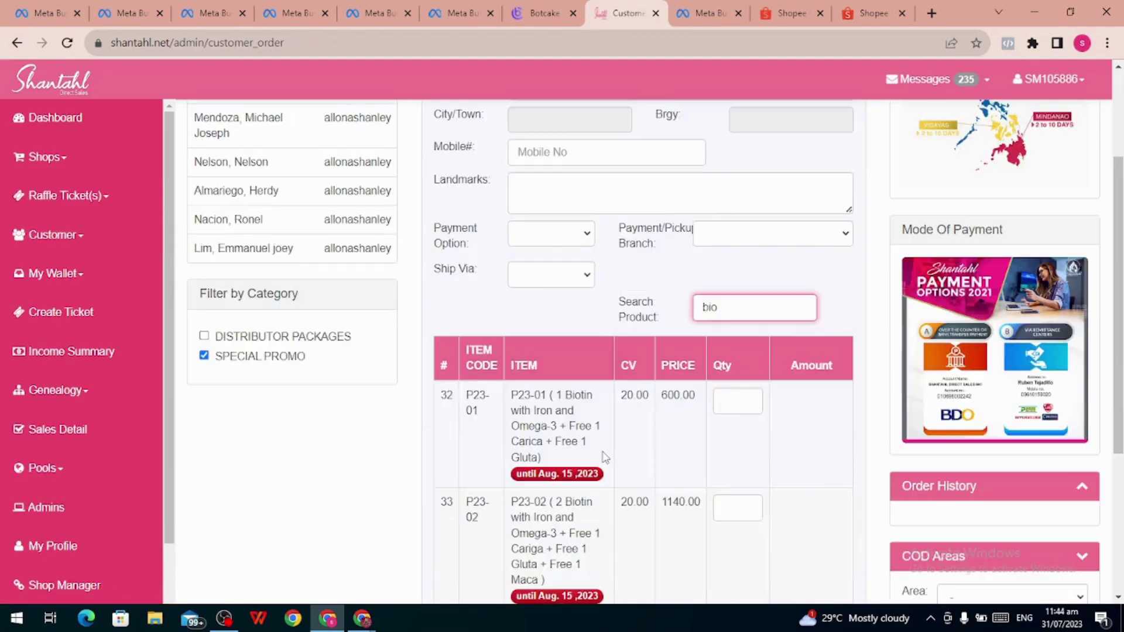
scroll(554, 330, down, 3)
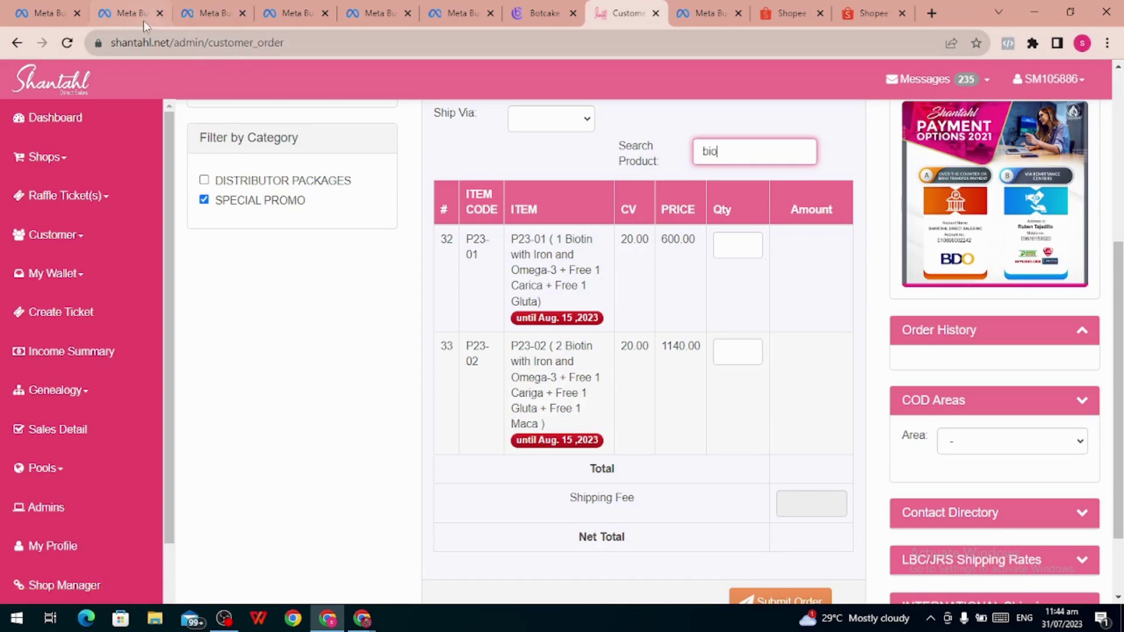
- Copy the Promo A to D message from the inbox conversation into the empty Botcake text block, leaving out the recipient's name after "Hello"
click(126, 15)
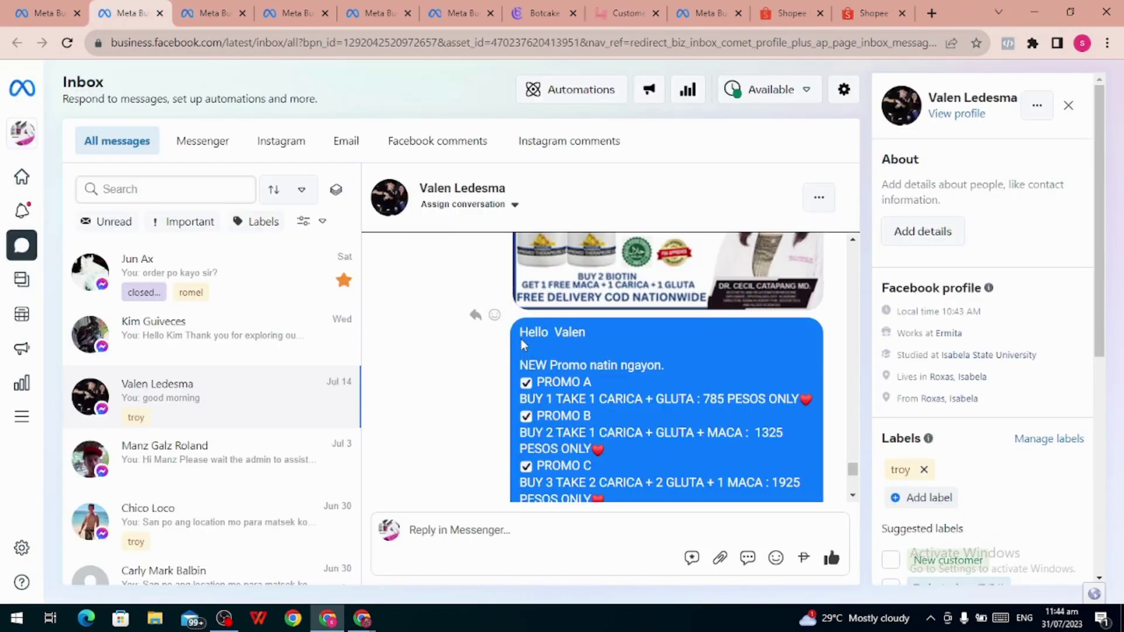
drag(519, 331, 658, 396)
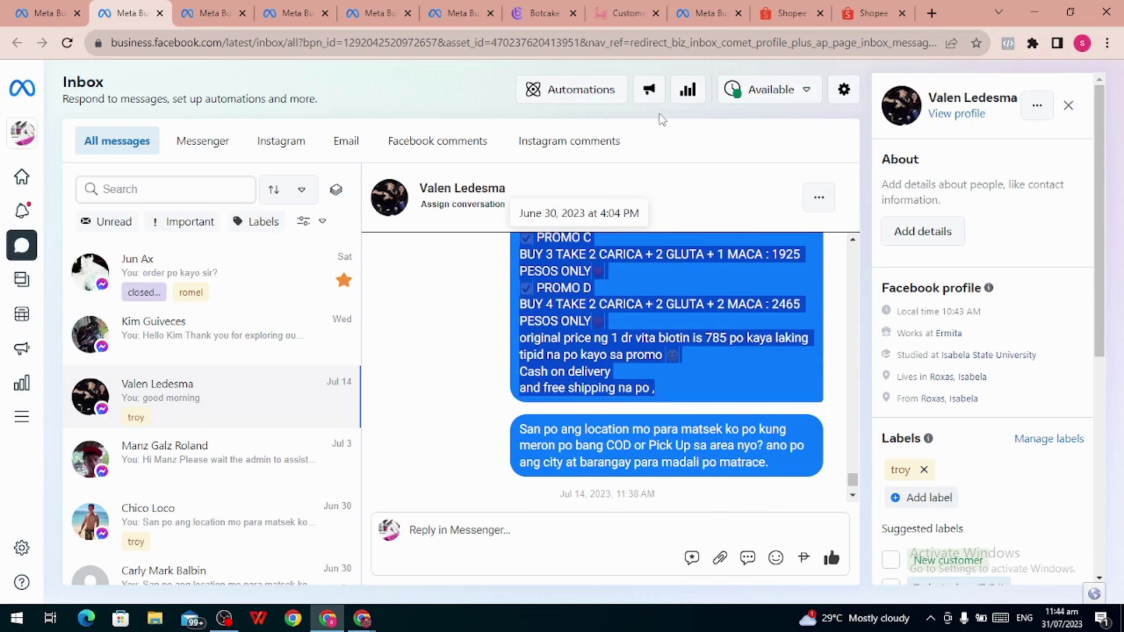
click(523, 17)
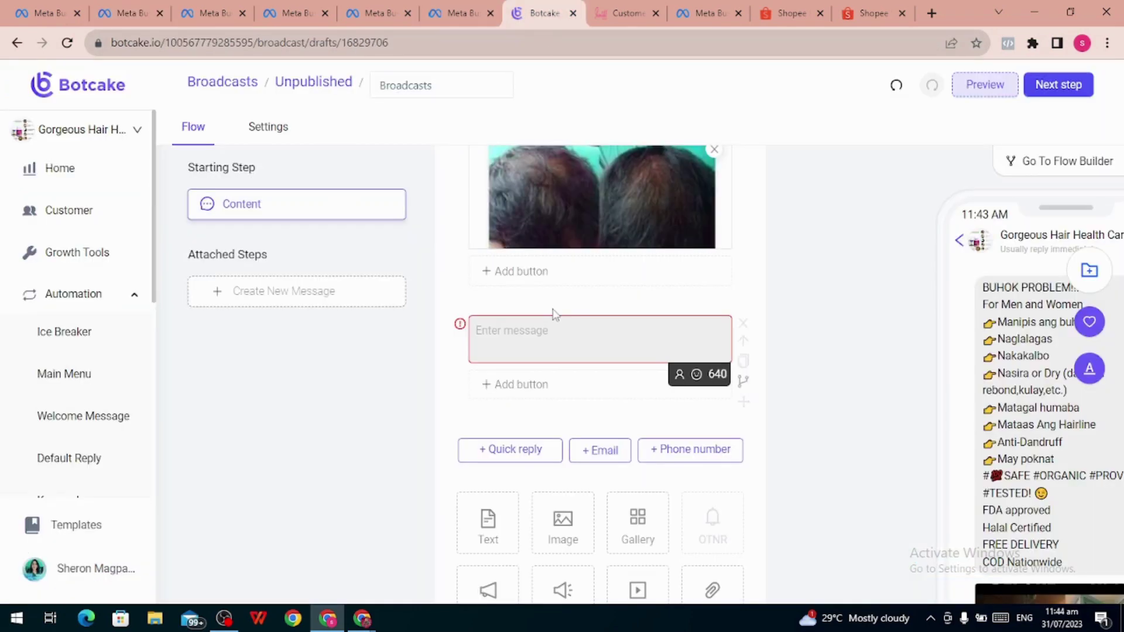
click(554, 319)
key(ctrl+v)
scroll(581, 308, up, 4)
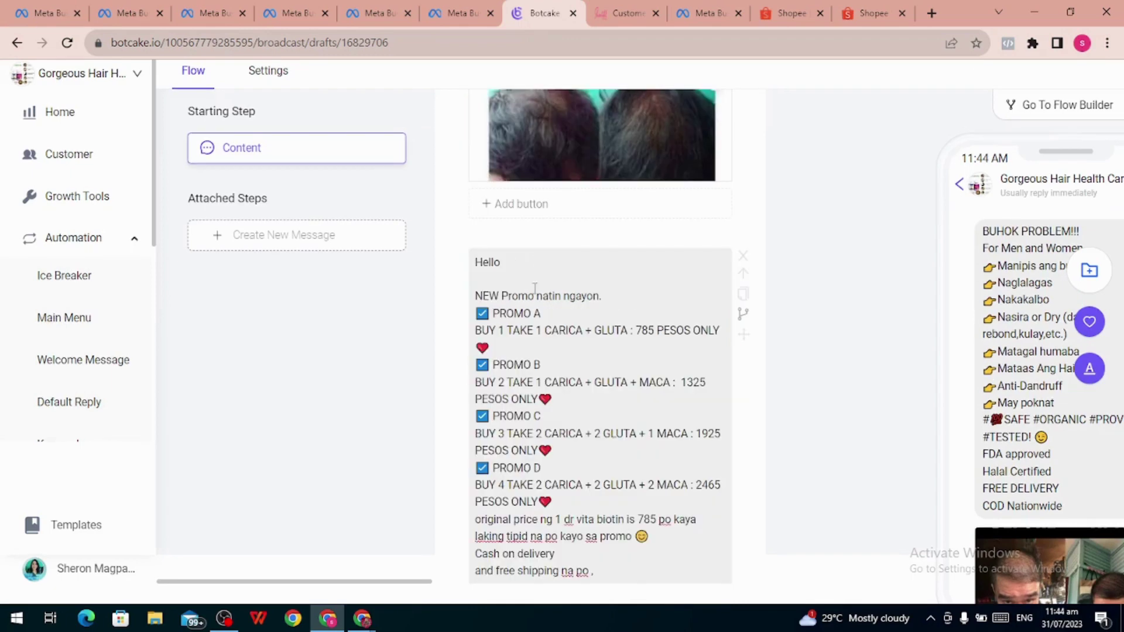
- Insert the First name variable after "Hello" in the promo message
scroll(437, 398, down, 1)
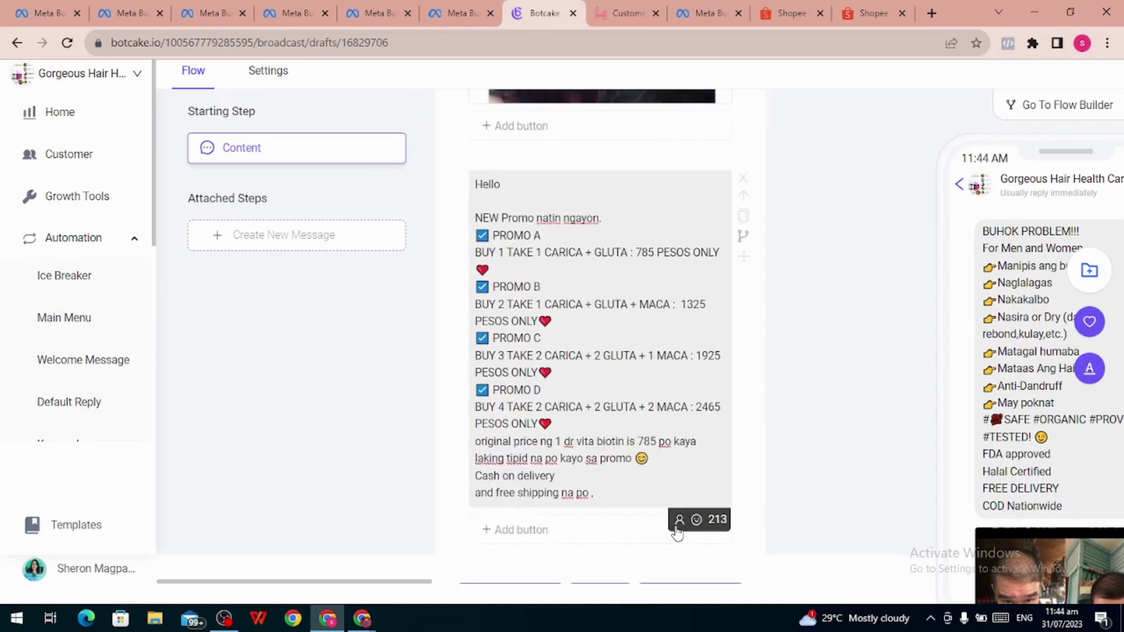
click(679, 519)
click(635, 211)
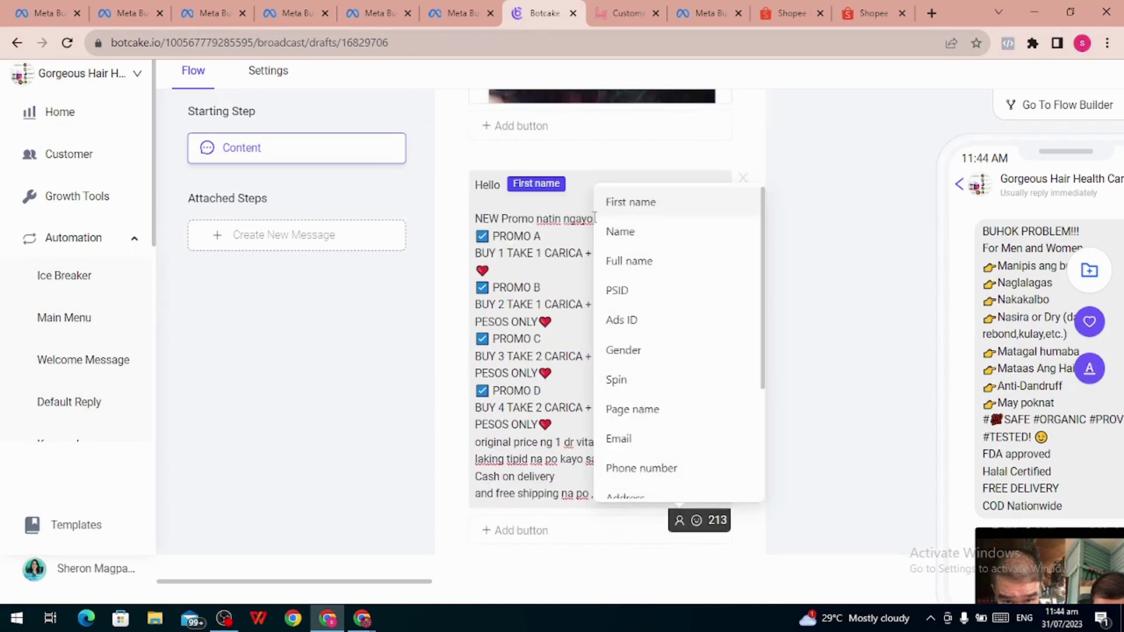
click(430, 306)
- Add an image block below the promo message and upload the picture BUY 2 BIOTIN GET 3 FREE from the biotin folder
scroll(456, 328, down, 2)
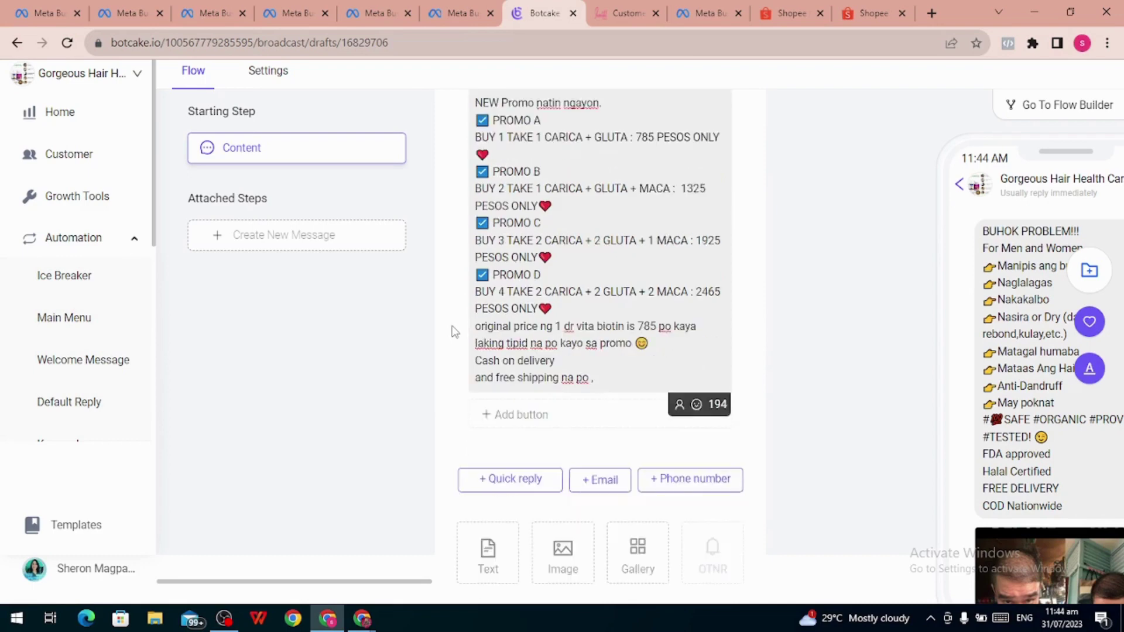
scroll(454, 332, down, 2)
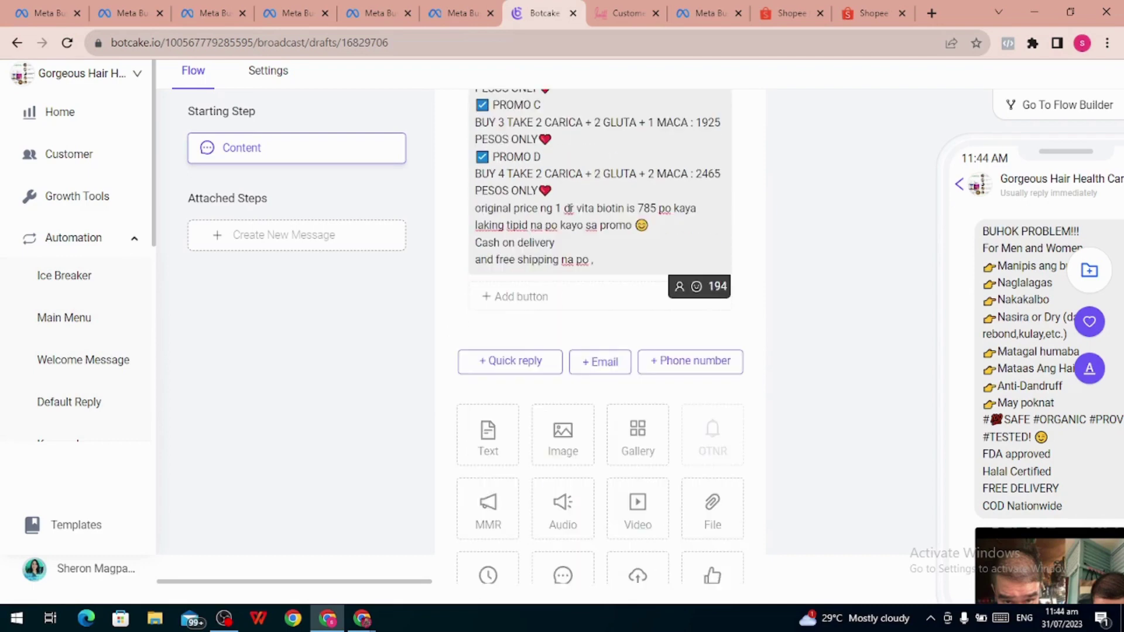
click(549, 456)
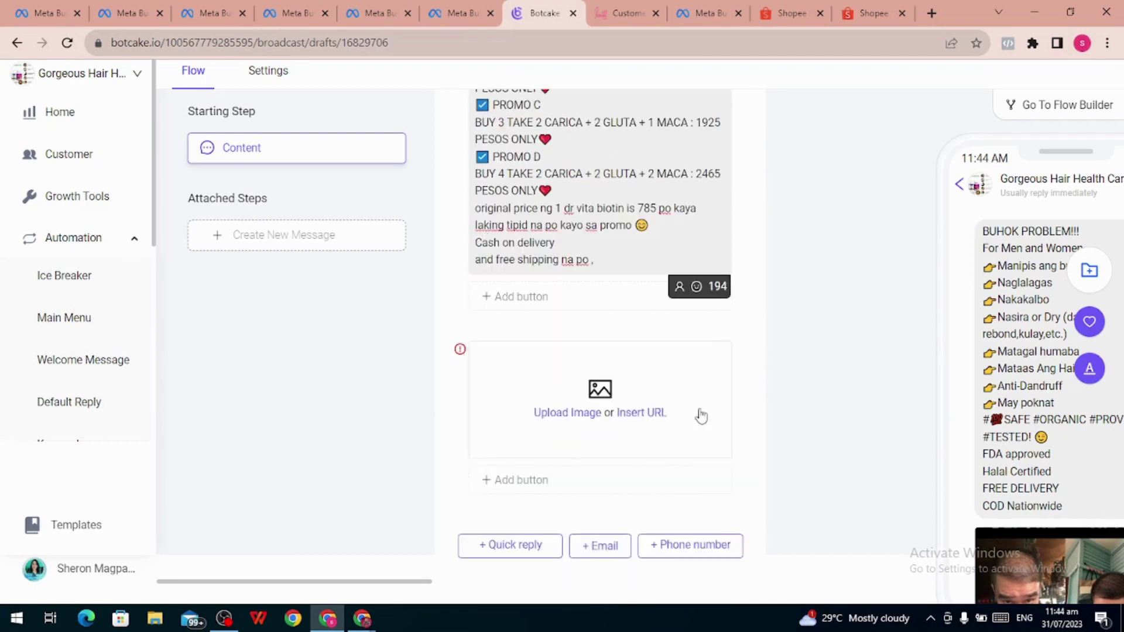
click(598, 416)
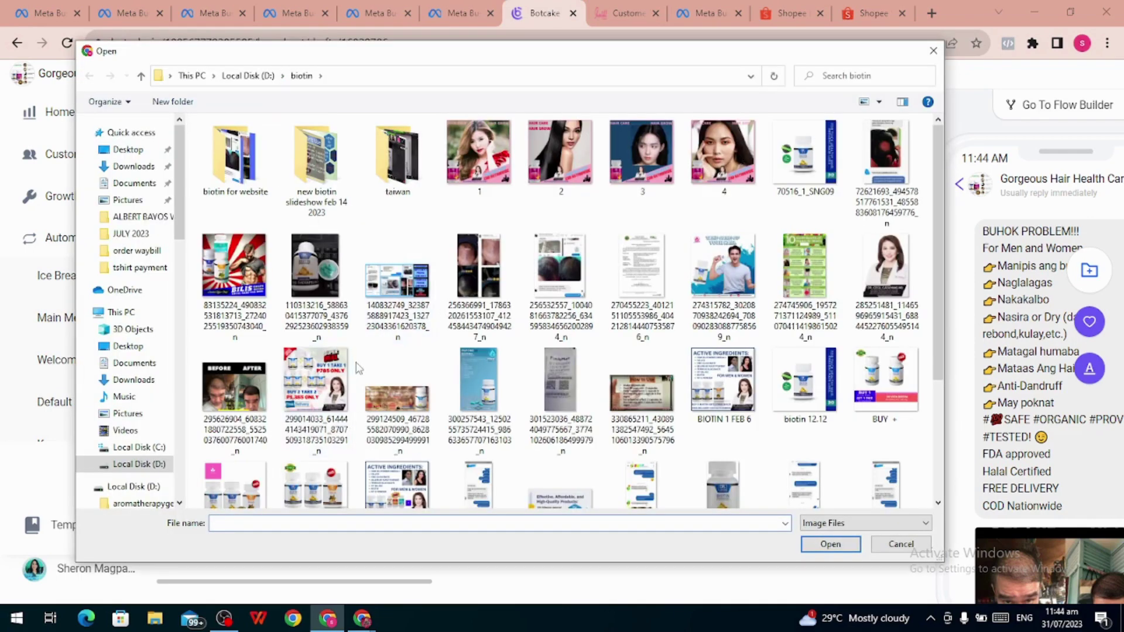
scroll(358, 368, down, 3)
click(397, 331)
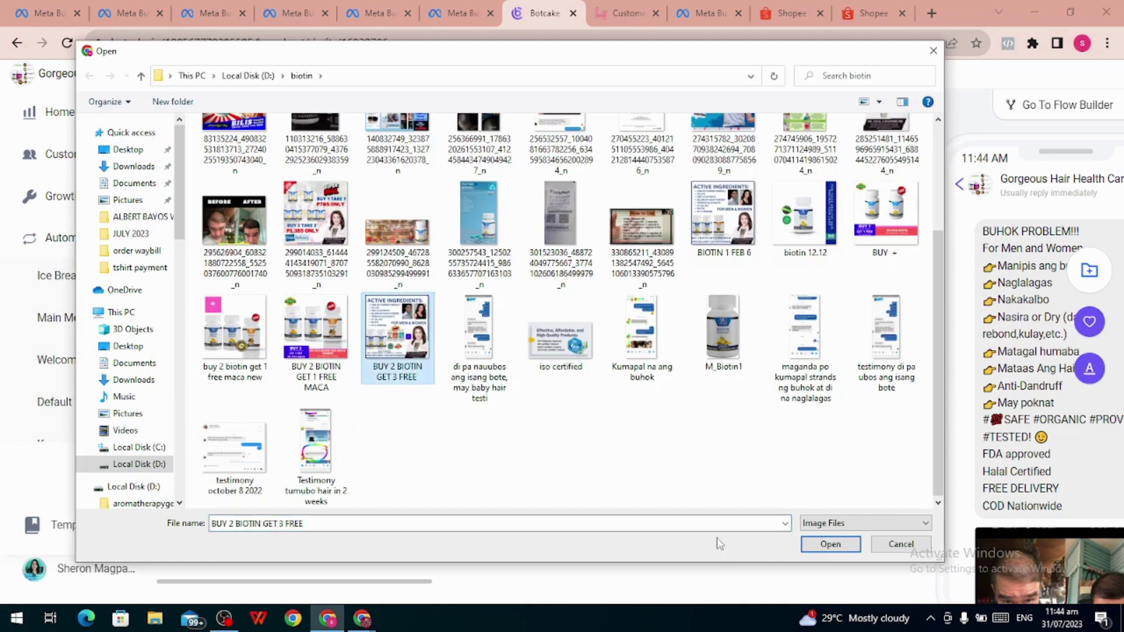
click(815, 544)
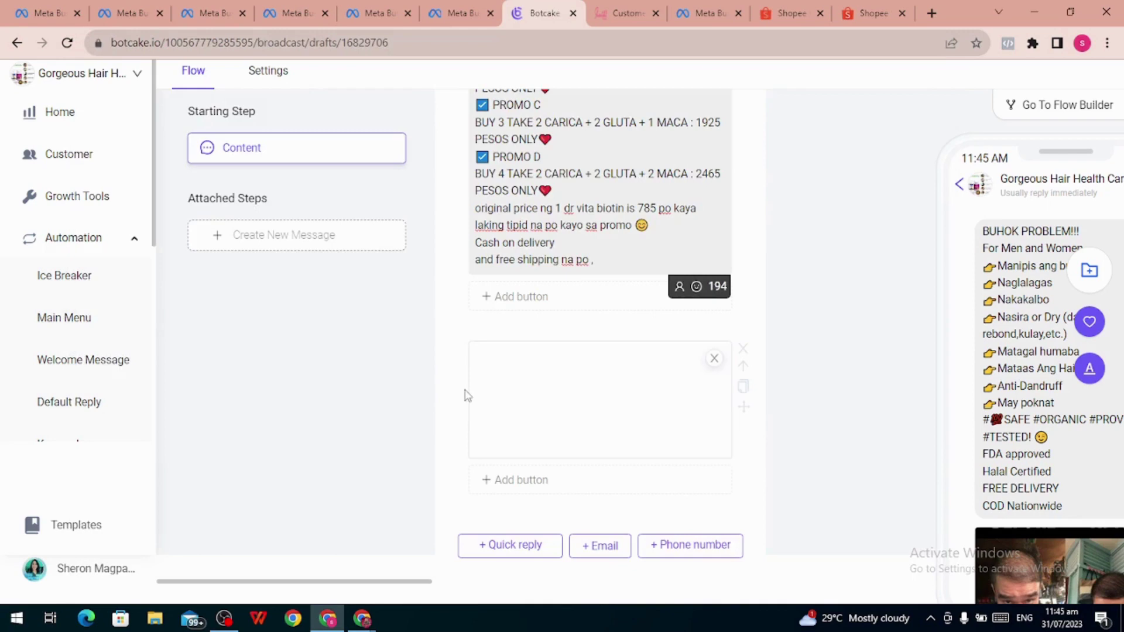
scroll(465, 396, down, 3)
scroll(466, 397, down, 1)
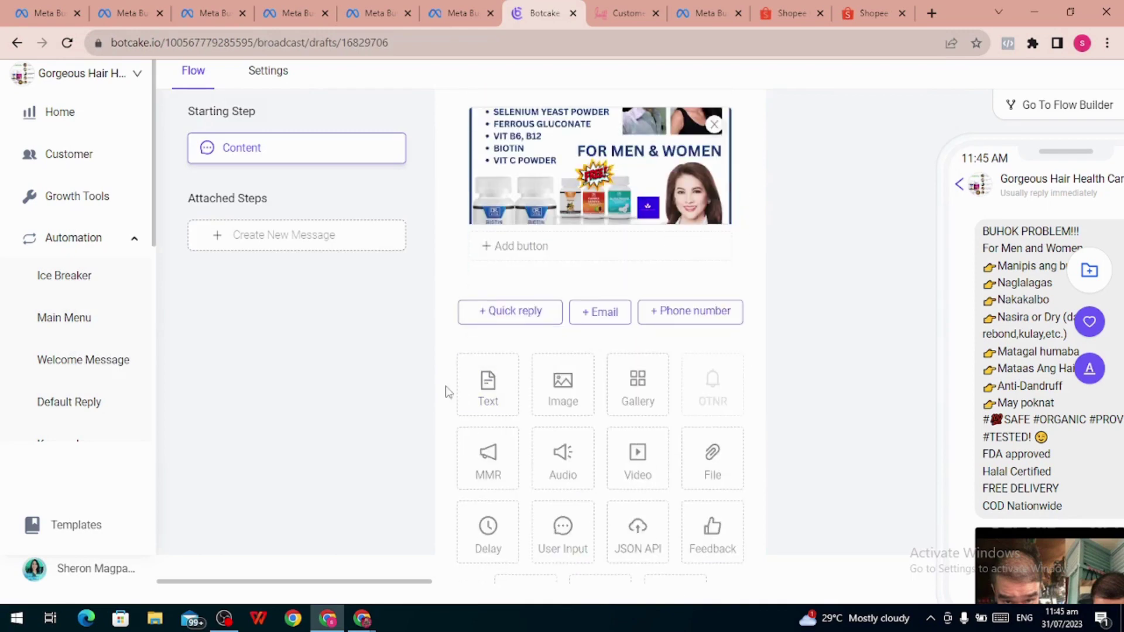
- Add a button under the BUY 2 BIOTIN GET 3 FREE picture and title it SHOP HERE NOW
click(520, 259)
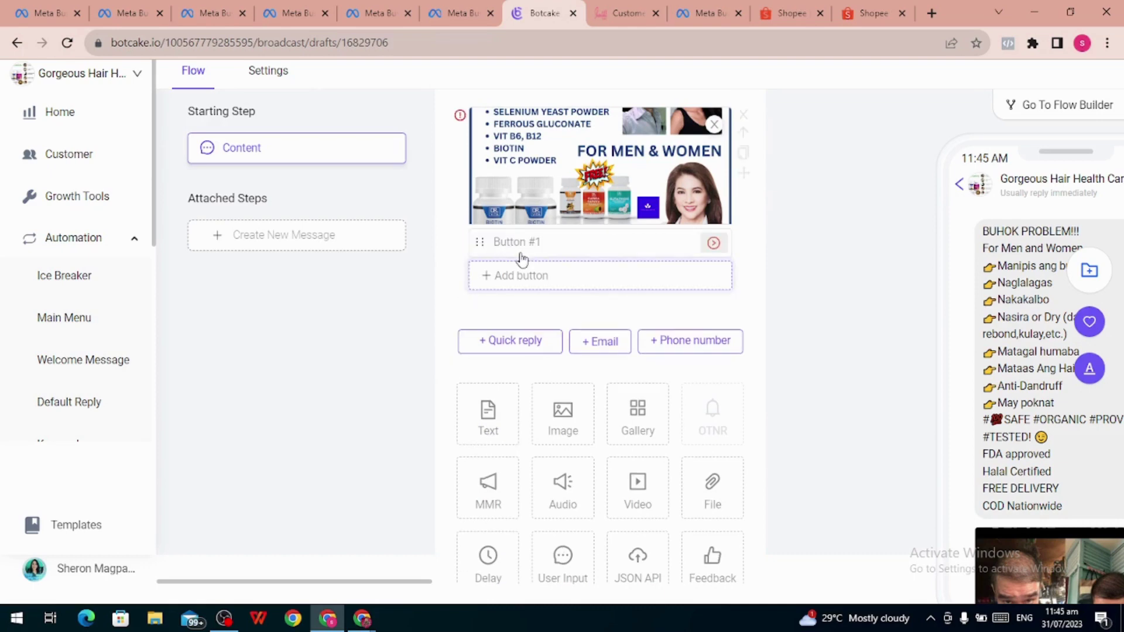
click(722, 245)
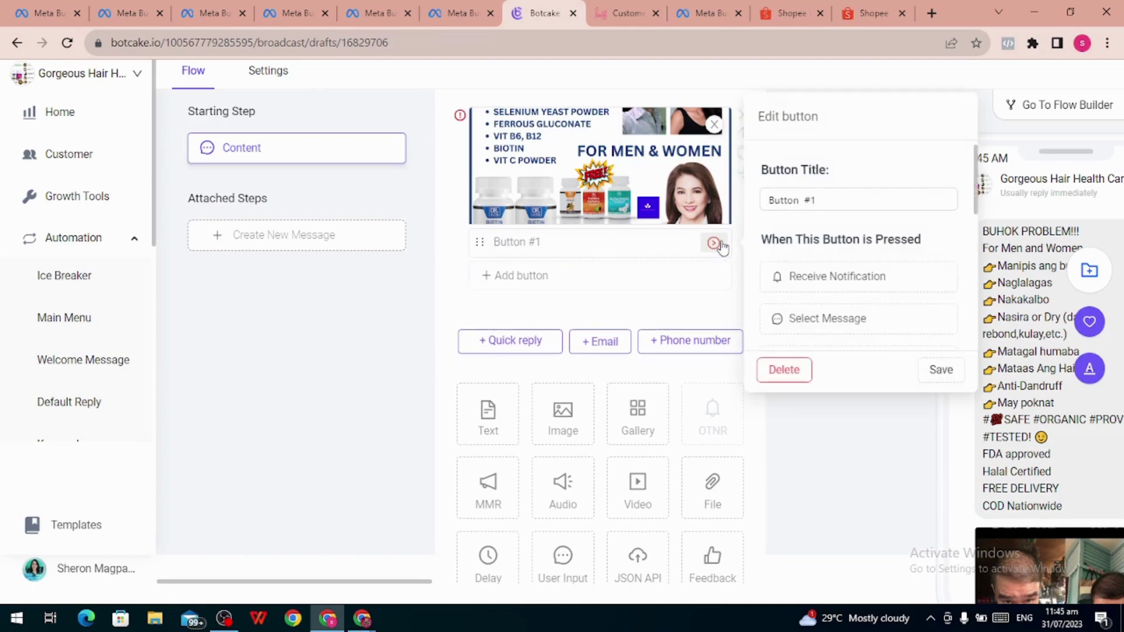
click(833, 201)
key(ctrl+a)
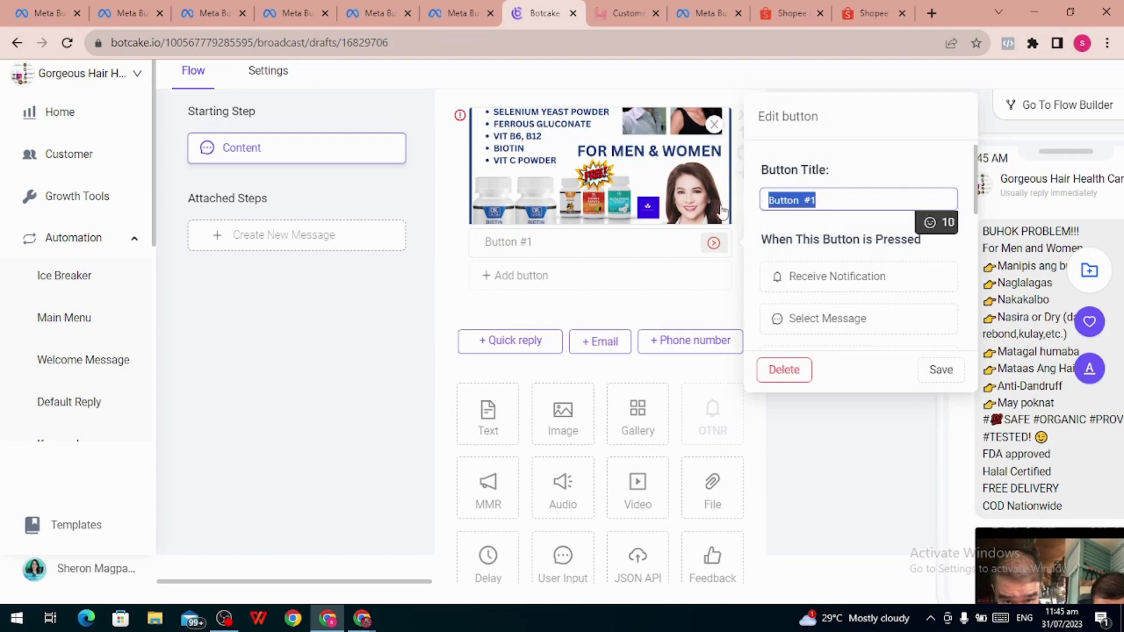
text(s)
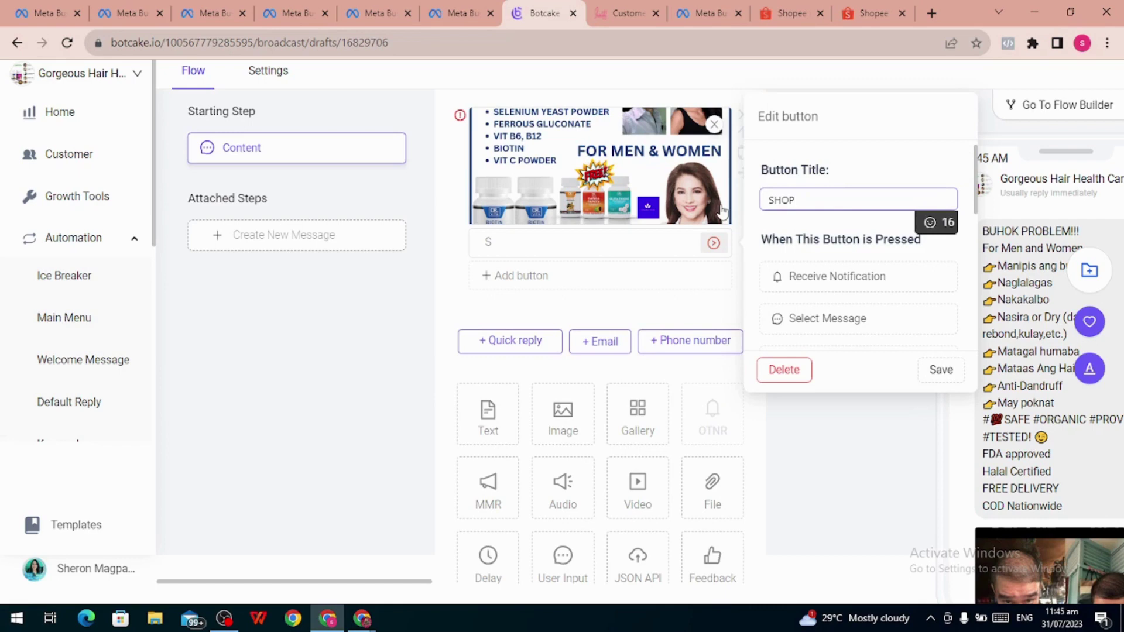
text(HERE WITH)
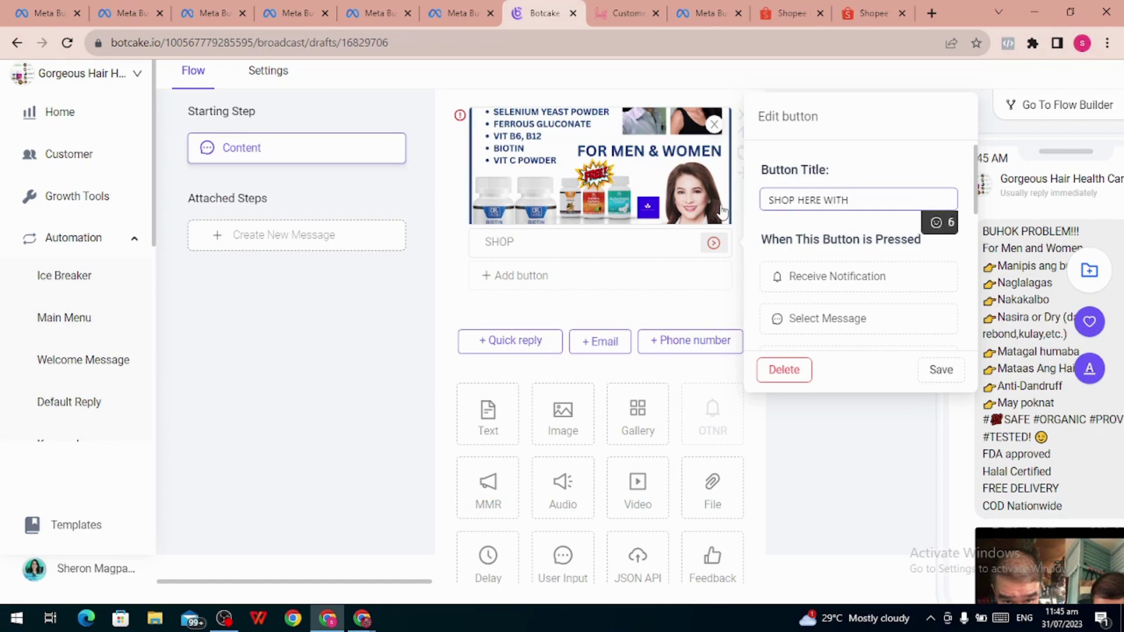
text( FREEB)
key(BackSpace)
key(BackSpace)
key(BackSpace)
key(BackSpace)
key(BackSpace)
key(BackSpace)
key(BackSpace)
key(BackSpace)
key(BackSpace)
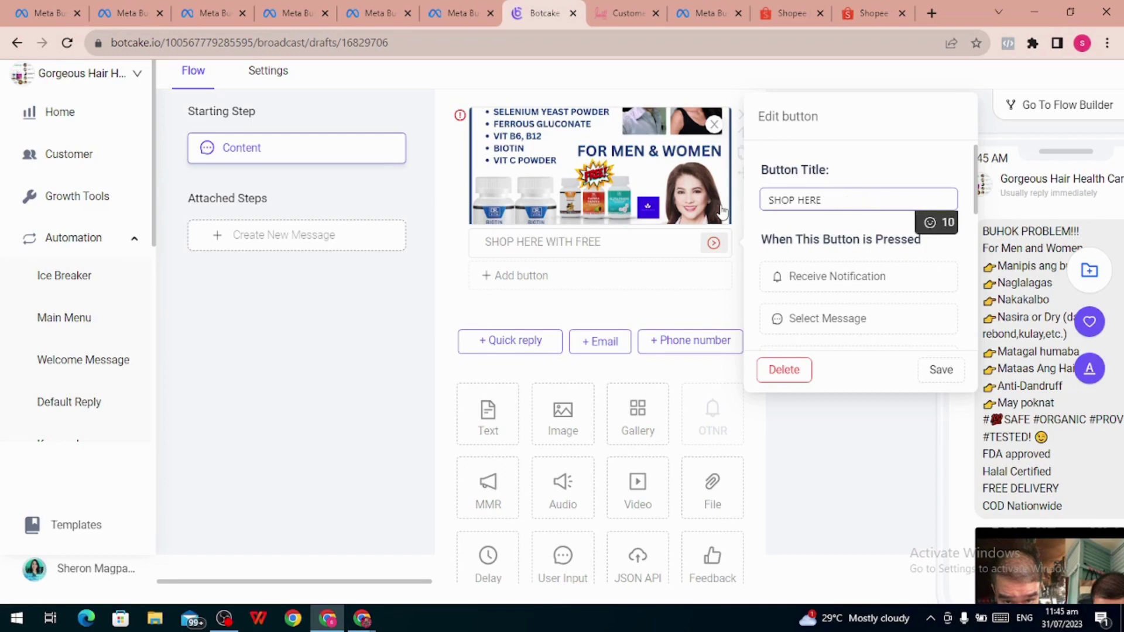
text(NOW)
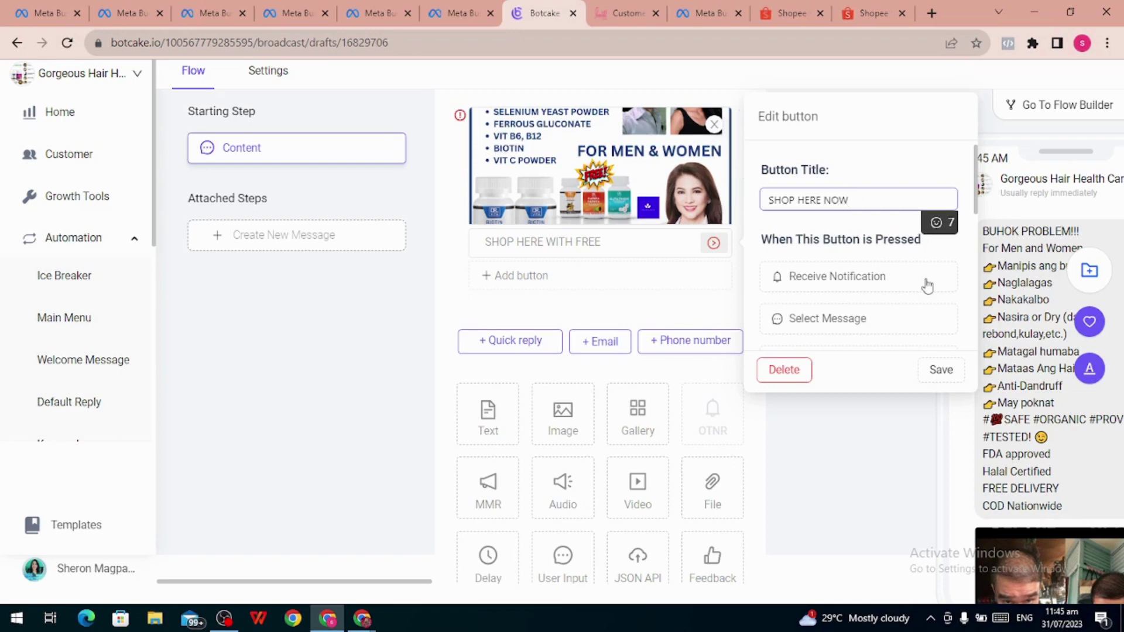
- Set the SHOP HERE NOW button's action to Open website and activate its URL entry
scroll(878, 306, down, 3)
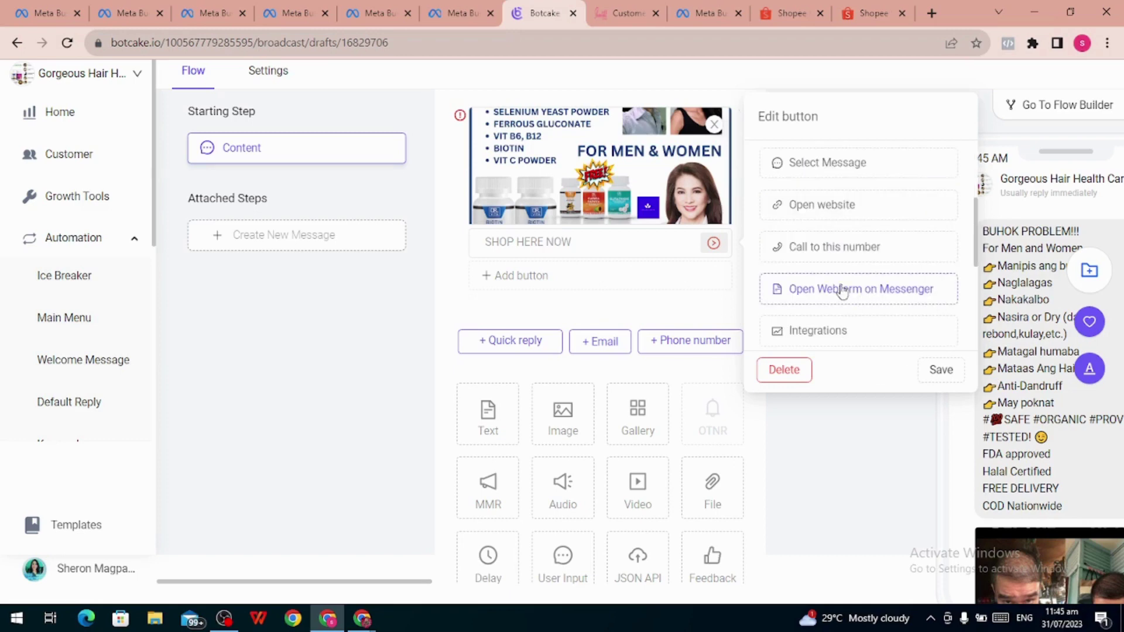
click(821, 206)
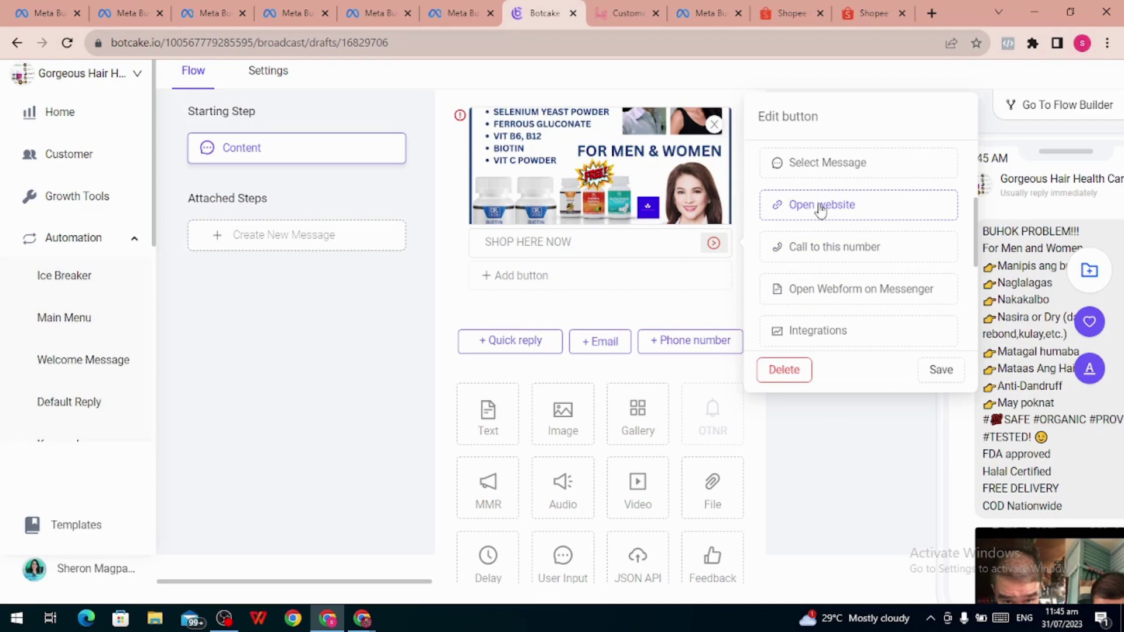
click(821, 208)
click(822, 212)
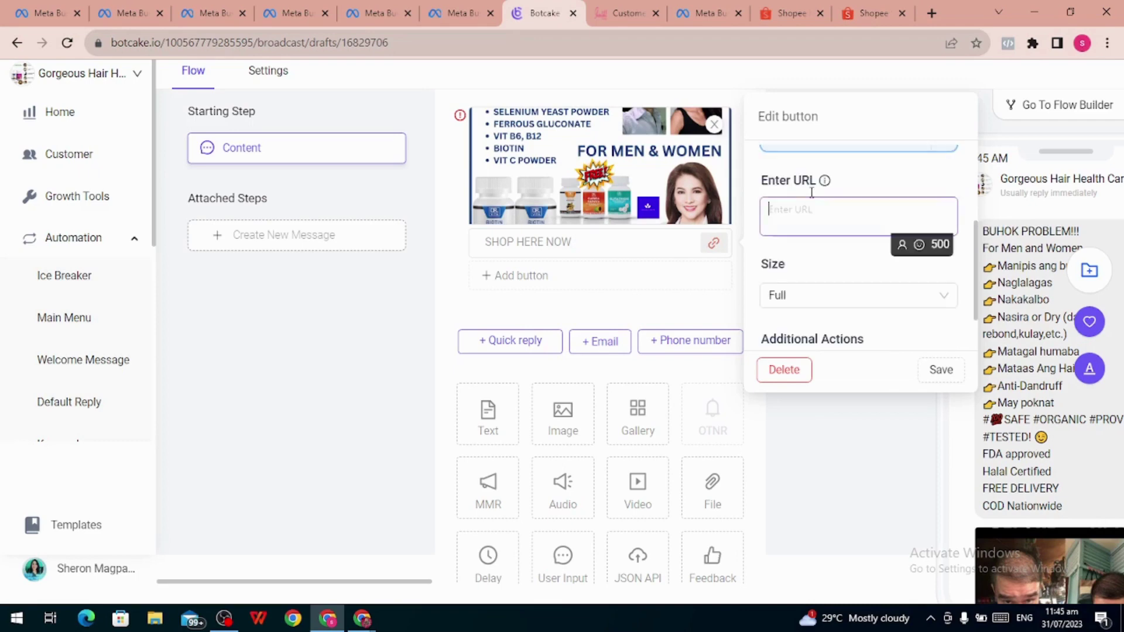
- Try to open alagangshantahl.com in a new browser tab
click(927, 16)
text(ALAGA)
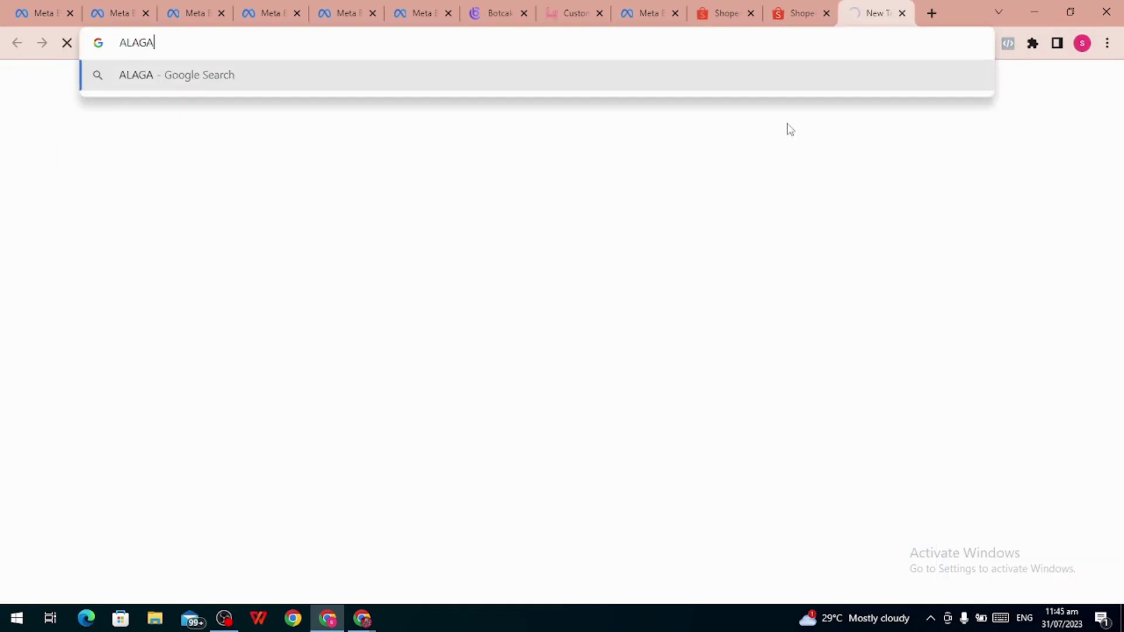
text(NG)
key(BackSpace)
key(BackSpace)
key(BackSpace)
key(BackSpace)
key(BackSpace)
key(BackSpace)
key(BackSpace)
key(BackSpace)
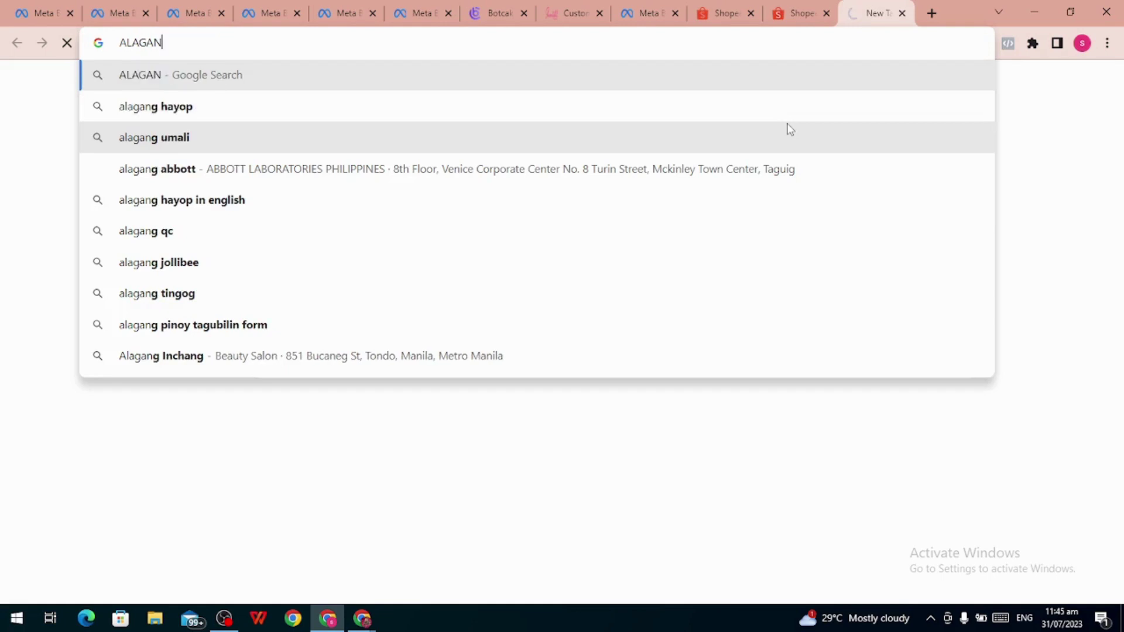
text(ala)
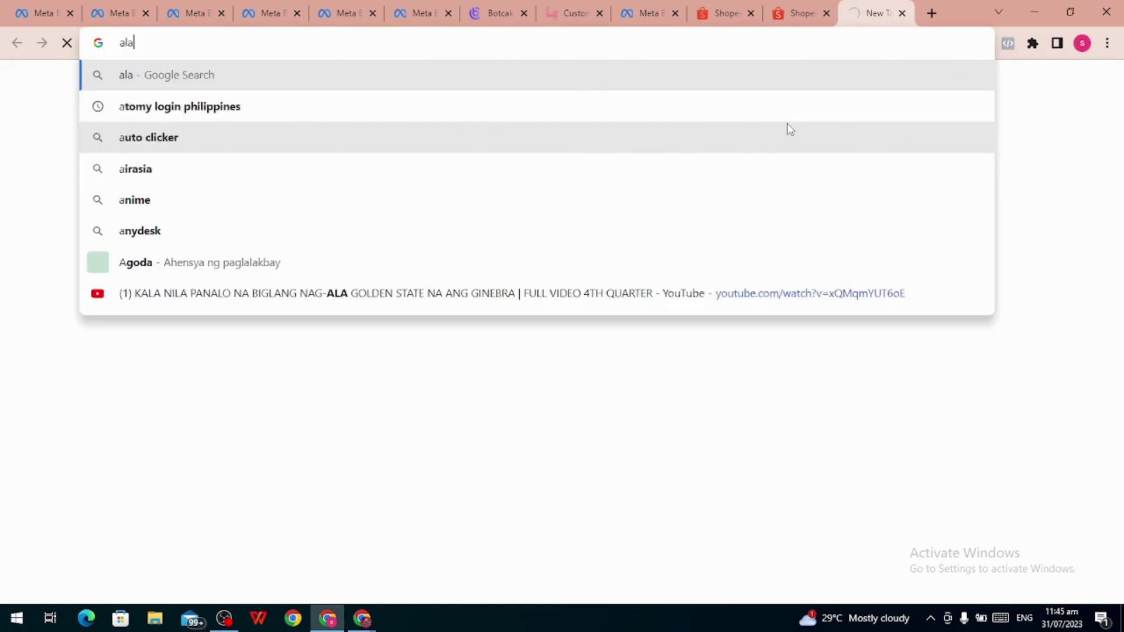
text(gang)
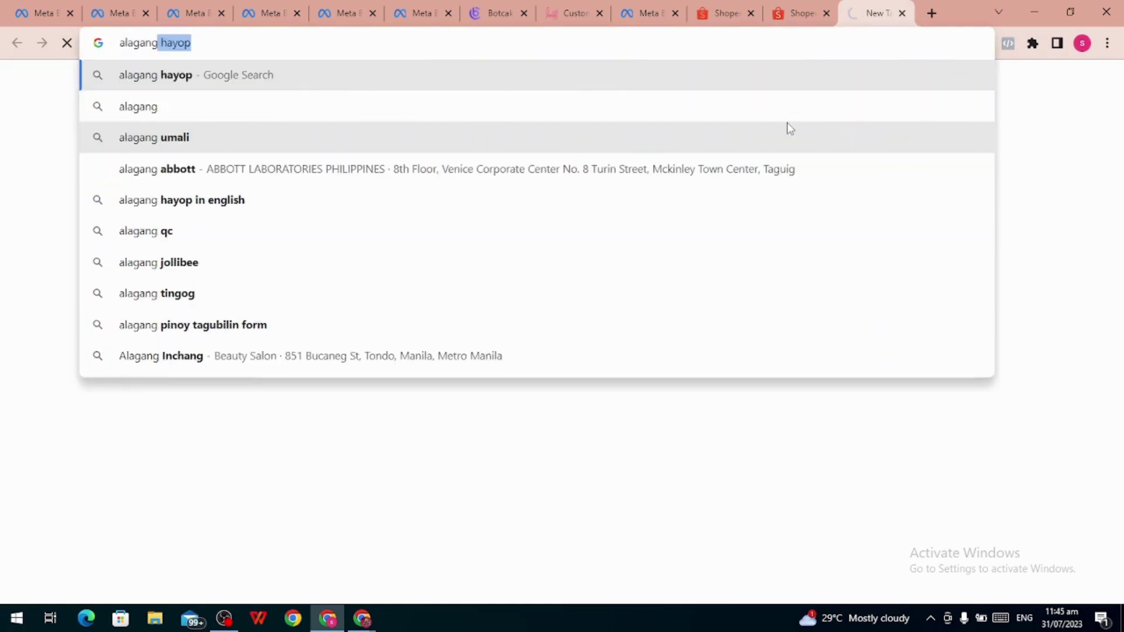
text(shantahl)
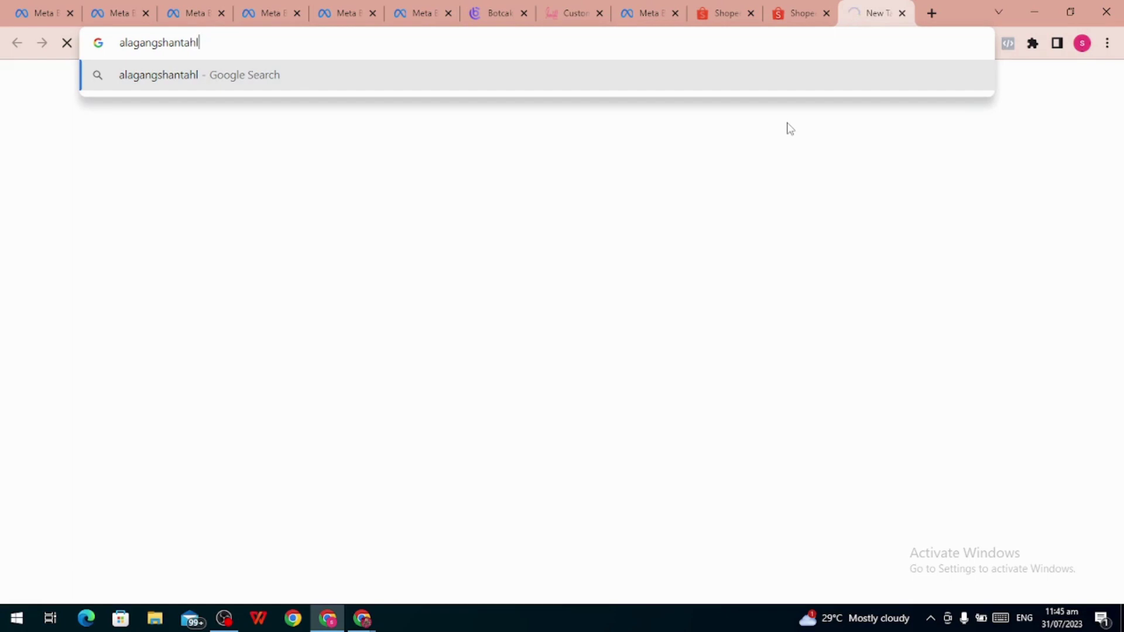
text(.com)
key(Return)
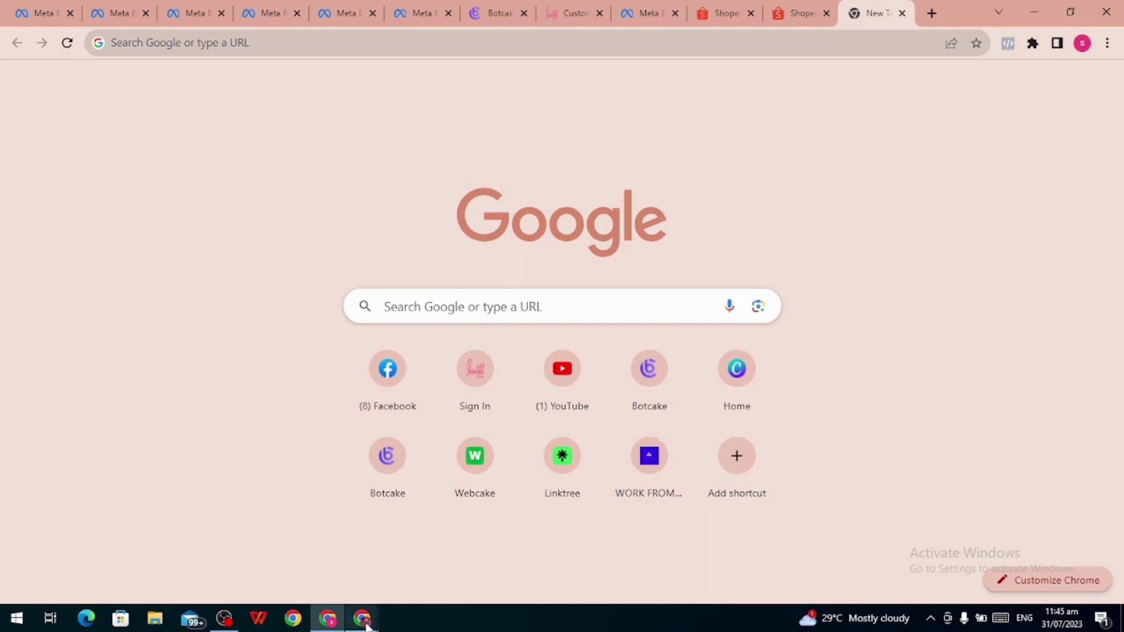
- Switch to the other Chrome window and open the Webcake landing page list in a new tab
mouse_move(366, 626)
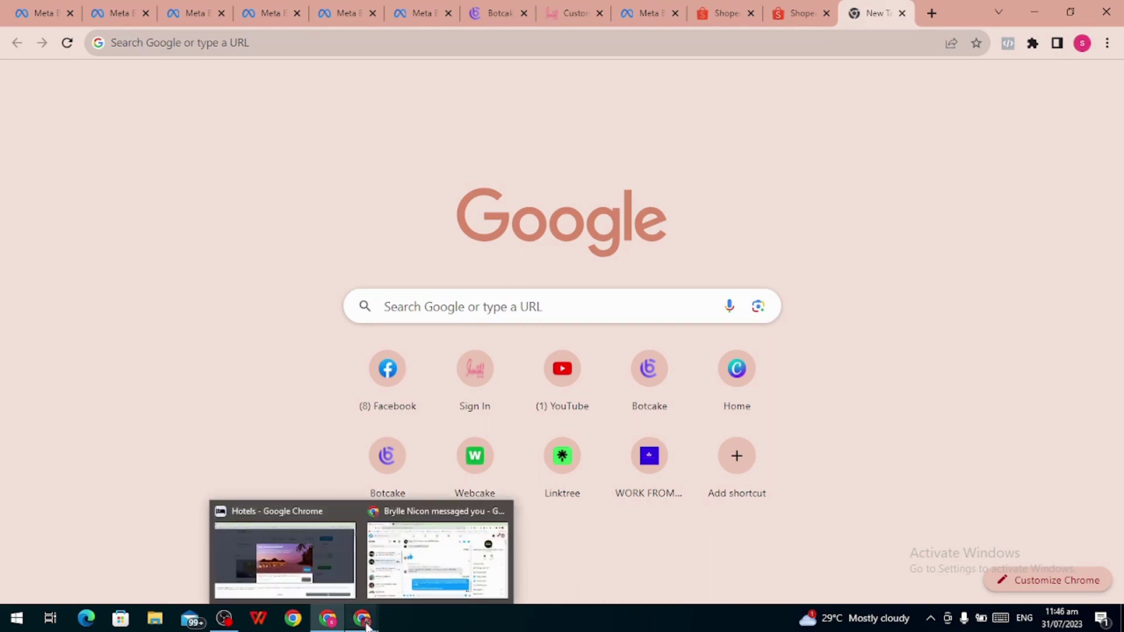
click(437, 559)
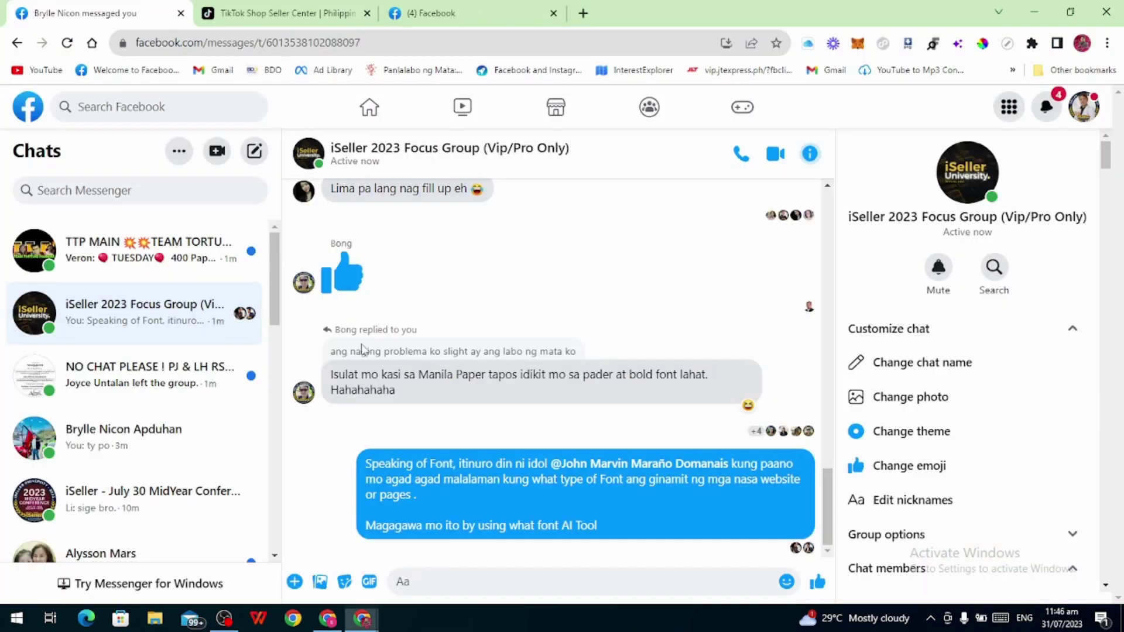
click(583, 13)
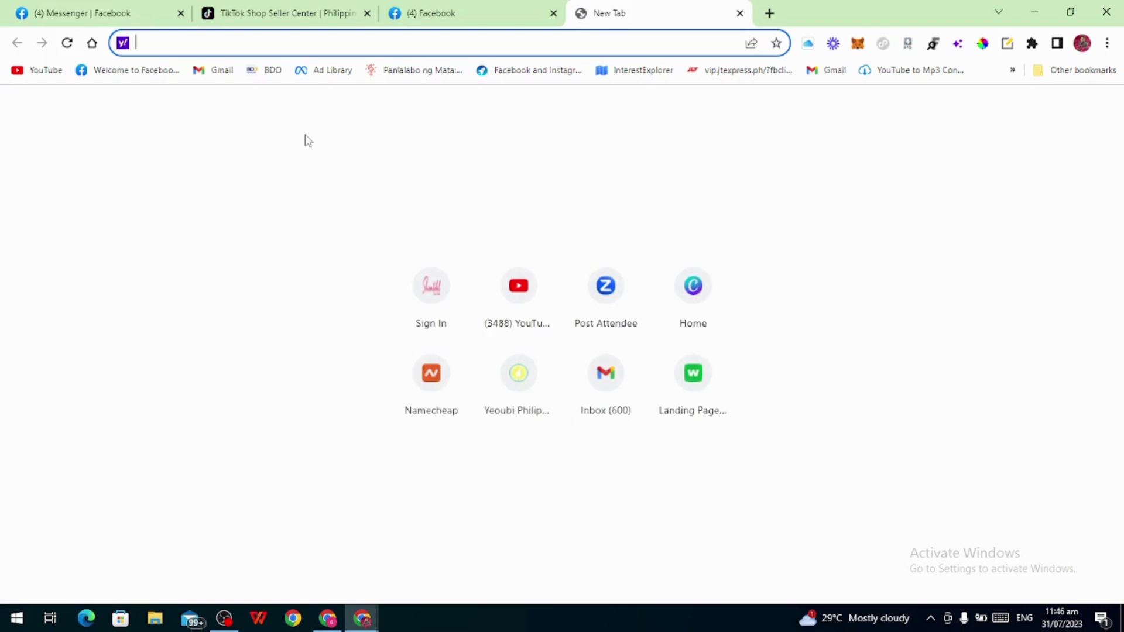
text(webcl)
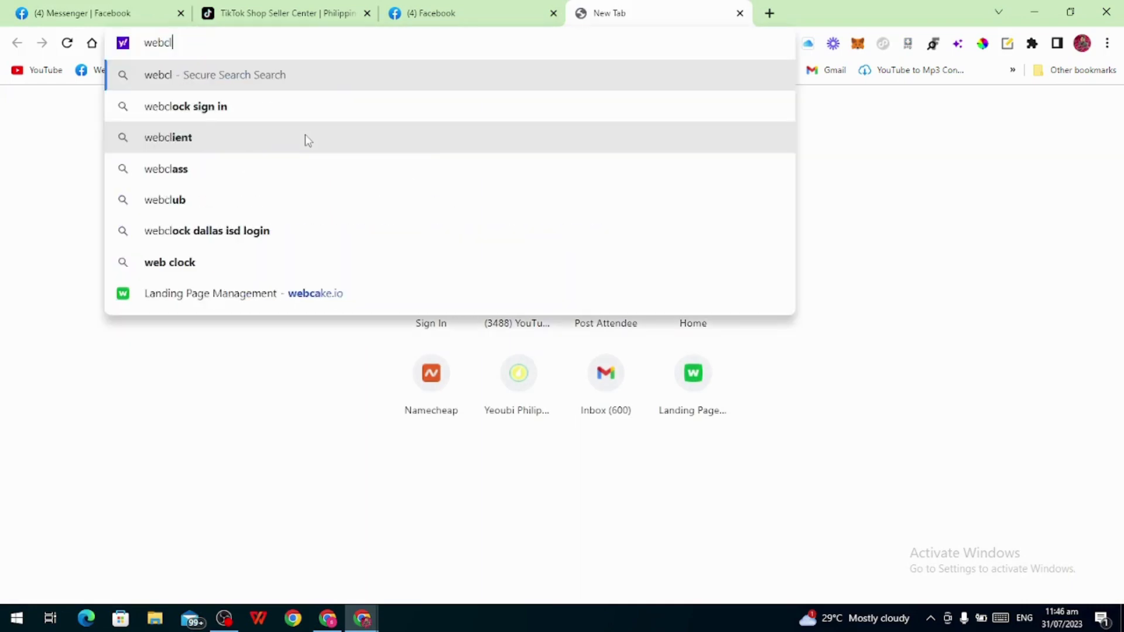
key(BackSpace)
text(ake)
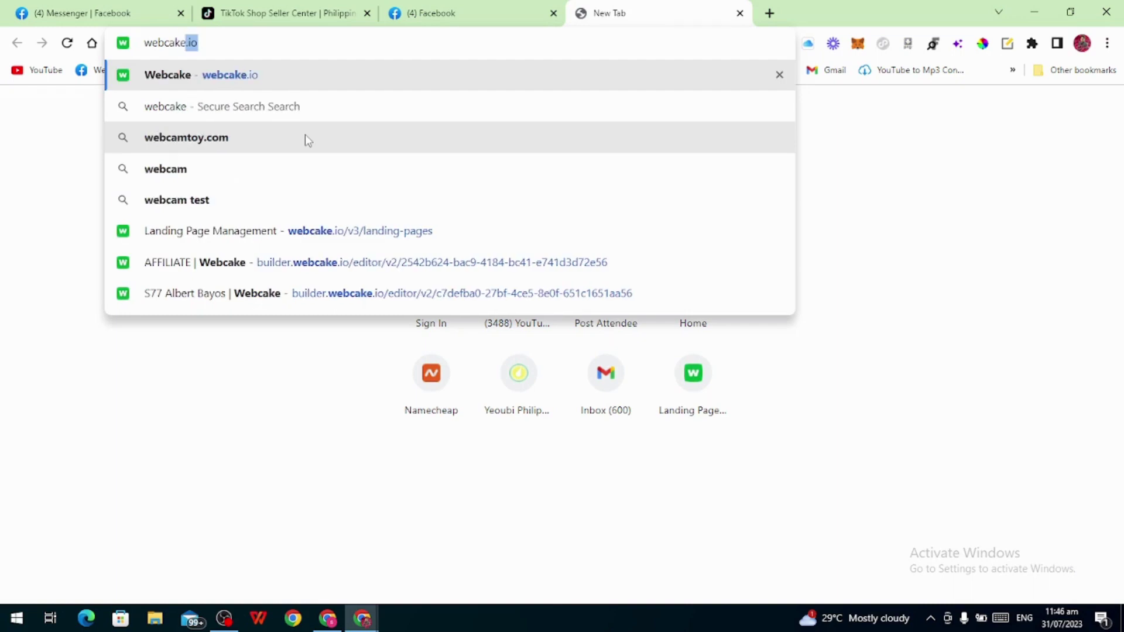
click(280, 88)
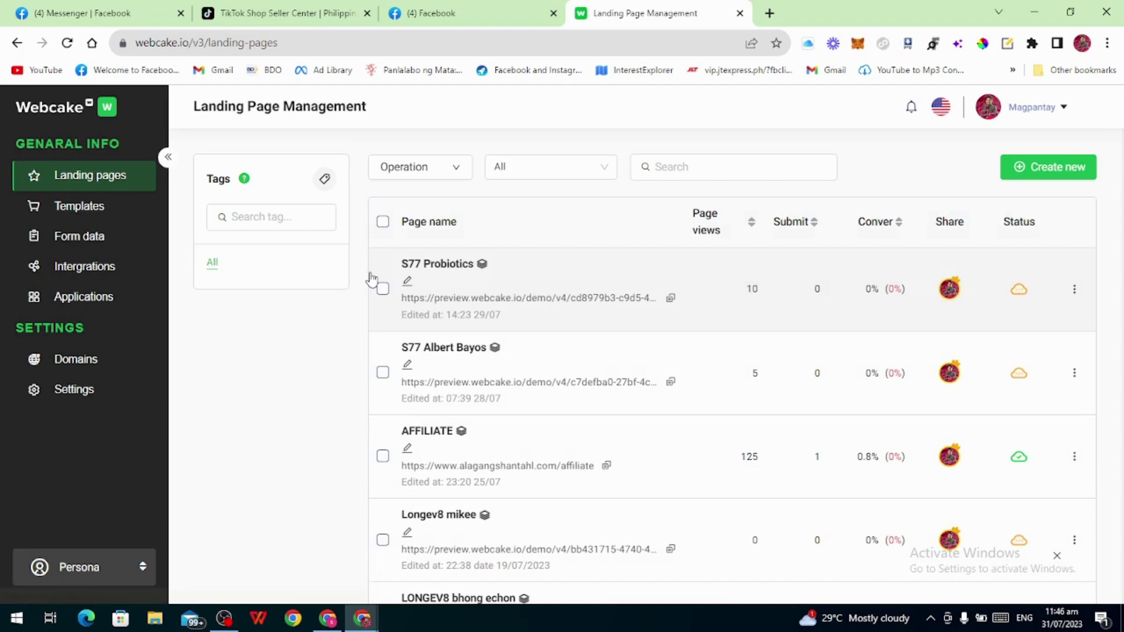
- Open the publish settings of the dr vita biotin landing page and copy its link
scroll(521, 389, down, 3)
scroll(523, 390, down, 5)
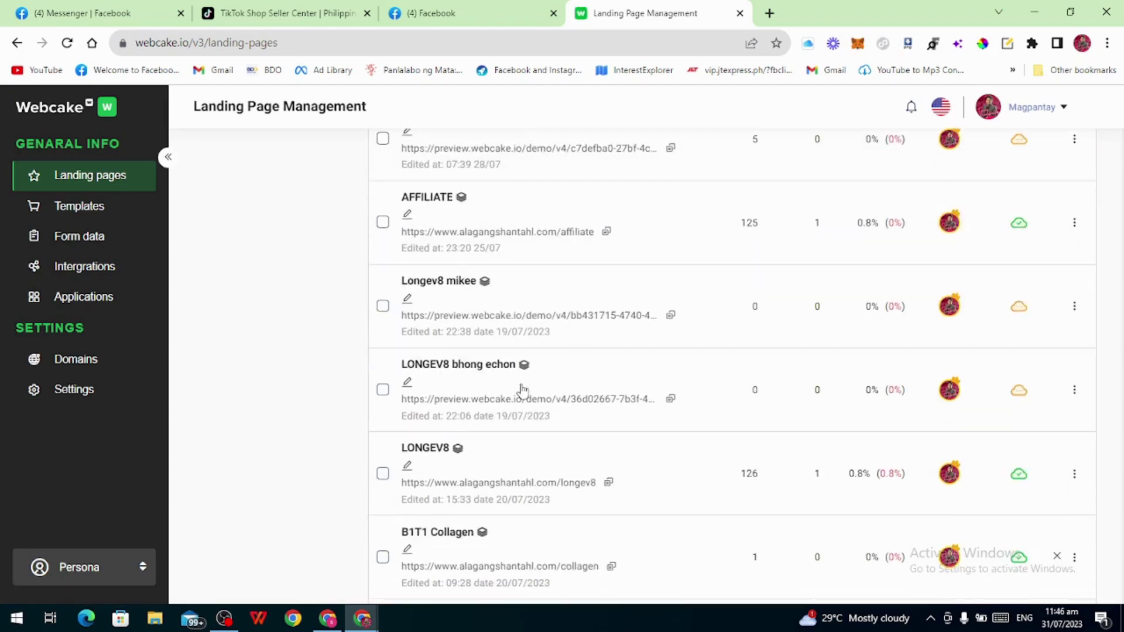
scroll(523, 390, down, 2)
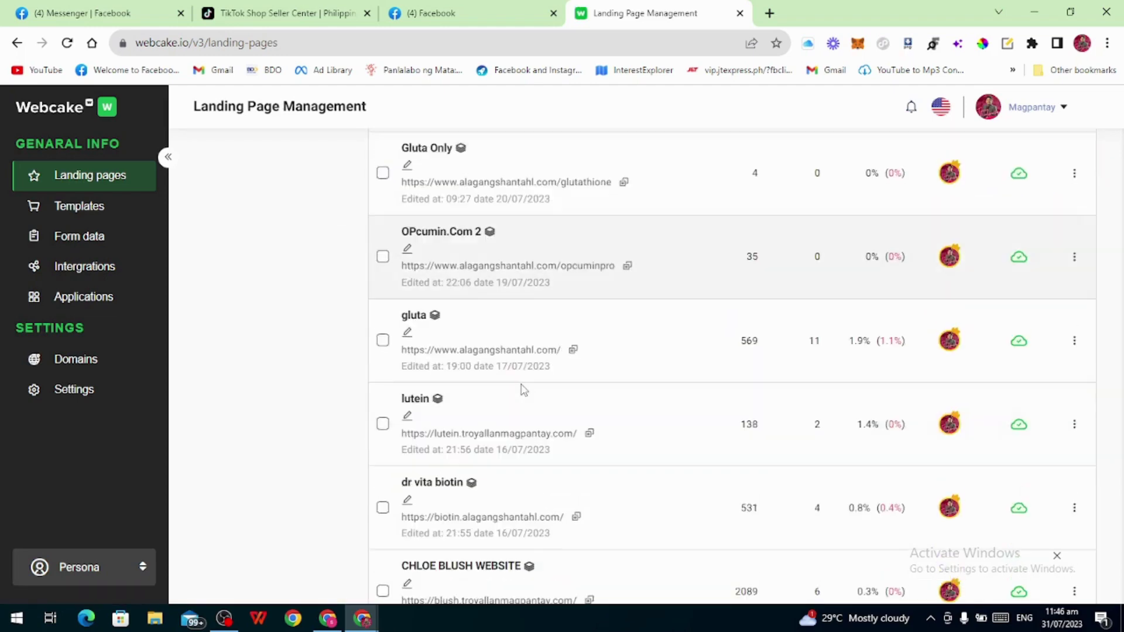
scroll(523, 390, down, 1)
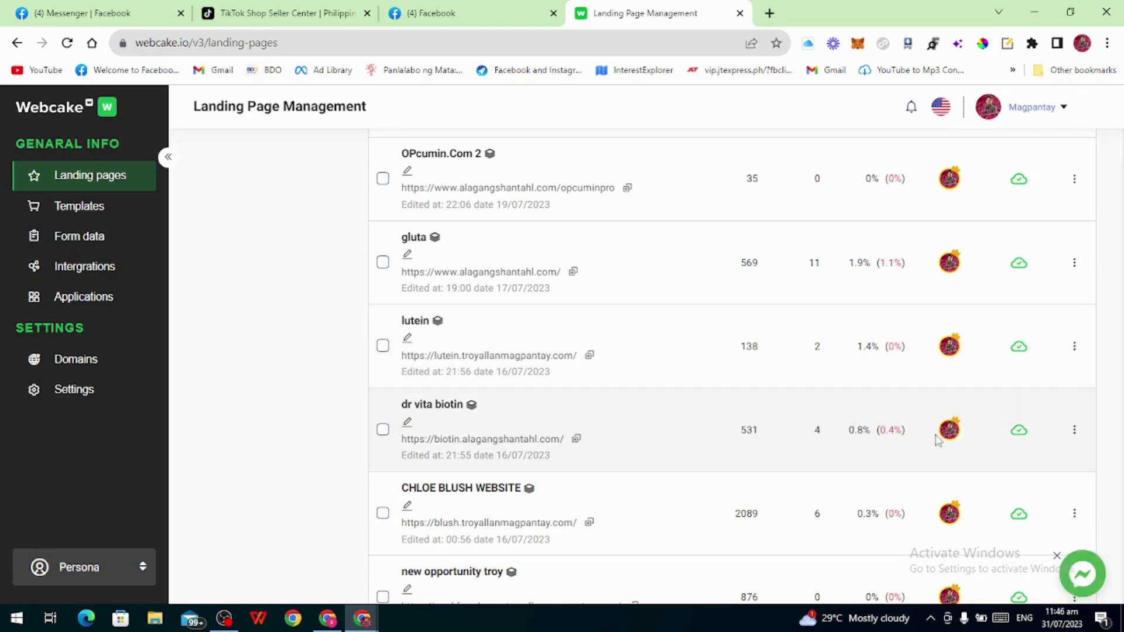
click(1018, 430)
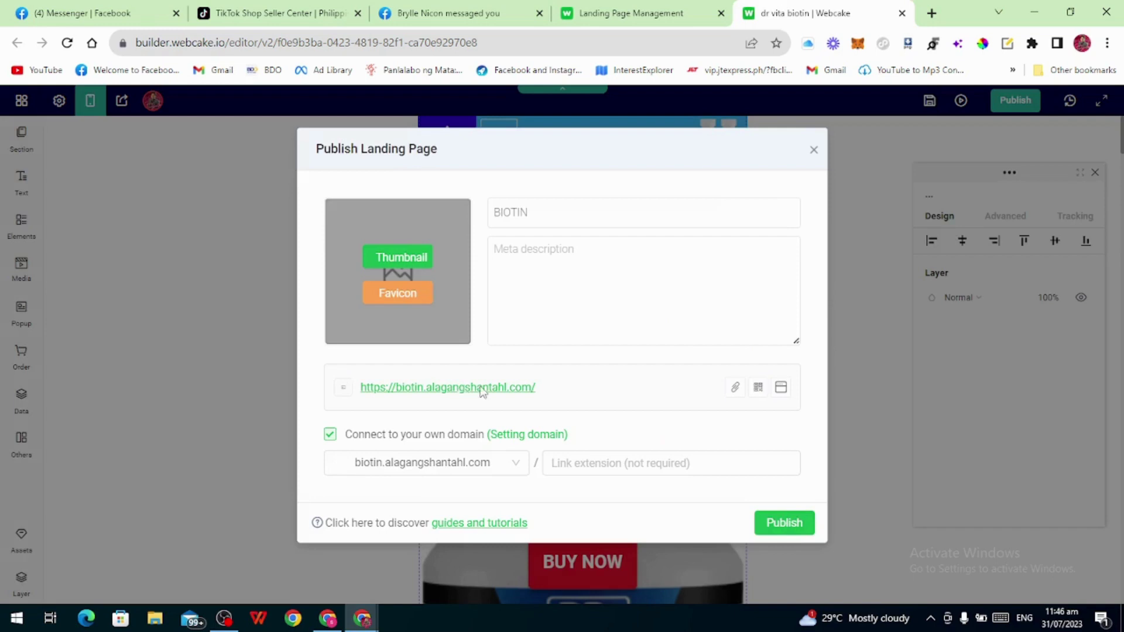
click(735, 389)
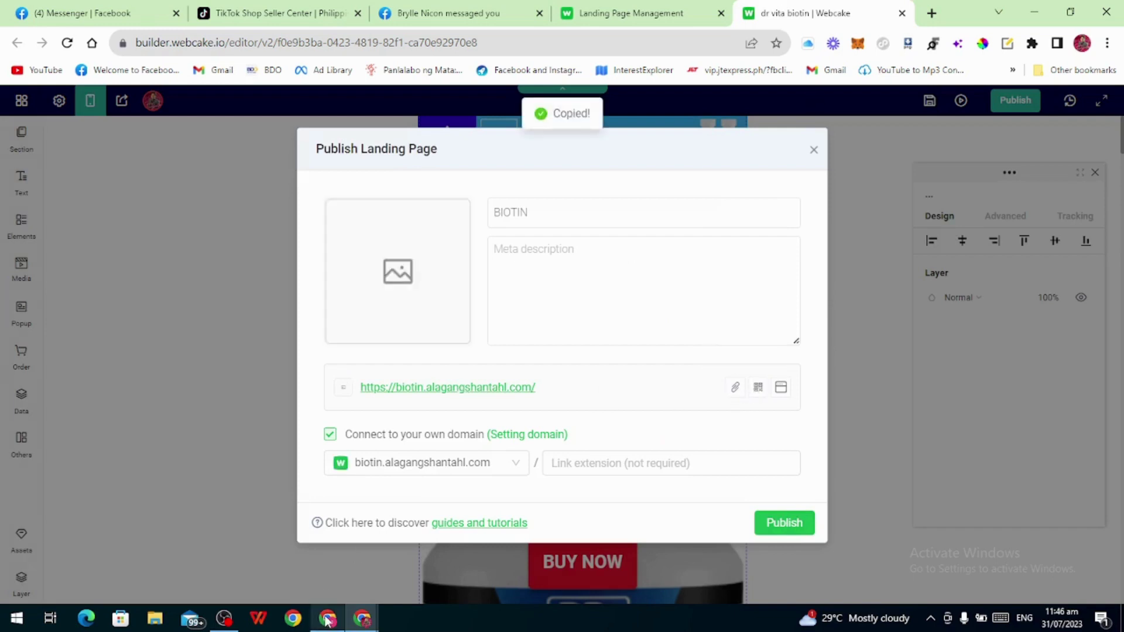
click(327, 550)
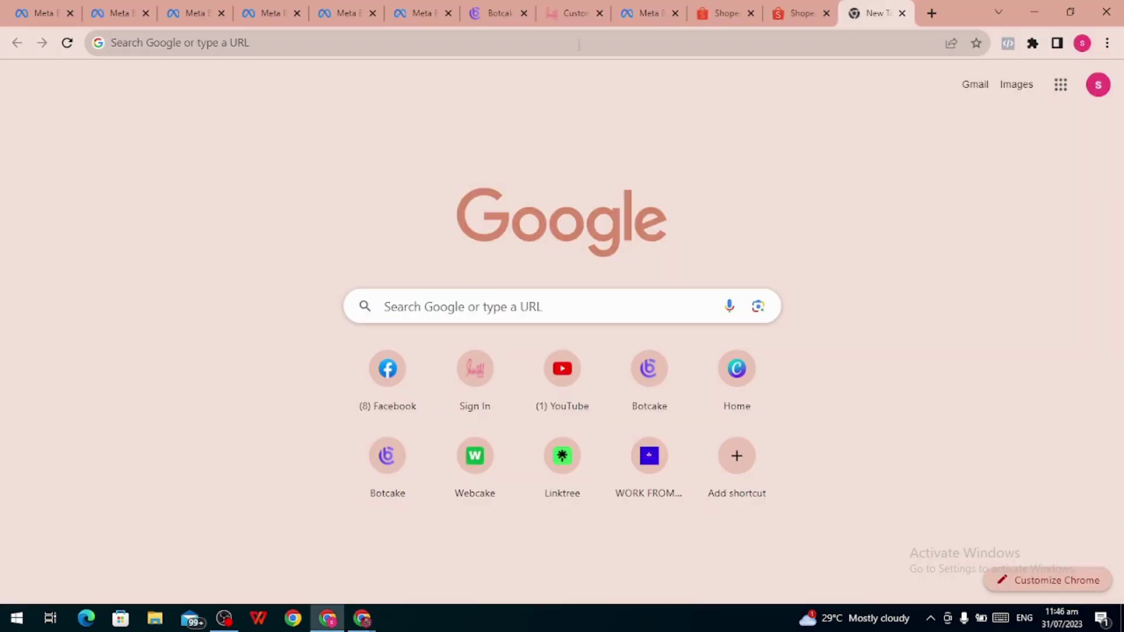
click(498, 13)
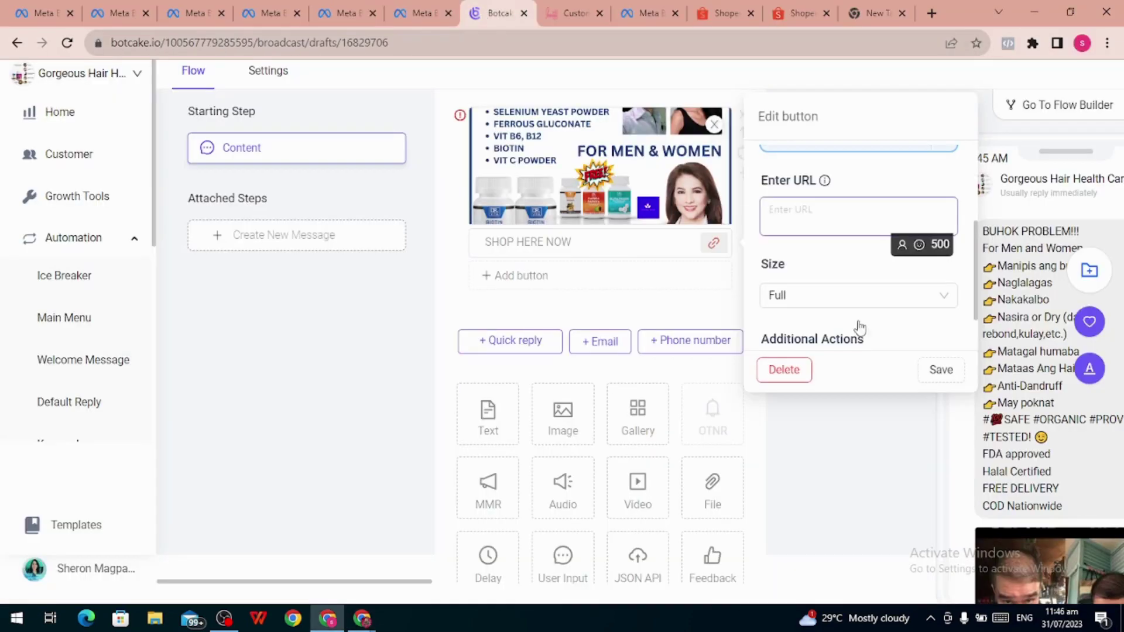
click(802, 214)
key(ctrl+v)
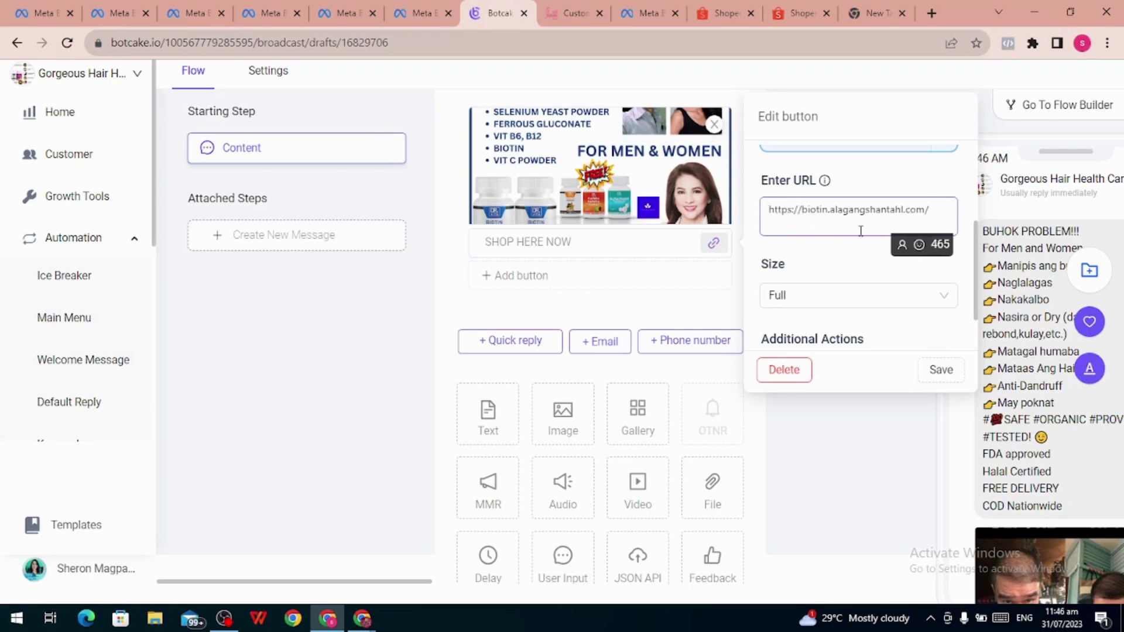
click(941, 369)
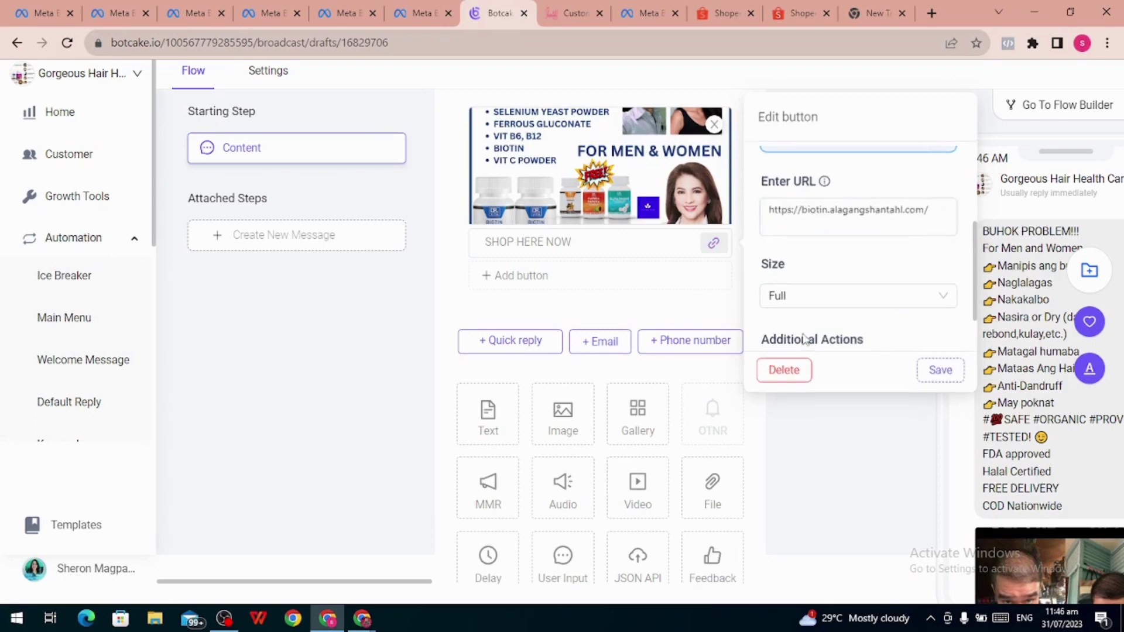
- Review the broadcast content from the biotin picture with its button back up to the opening text
scroll(566, 324, down, 3)
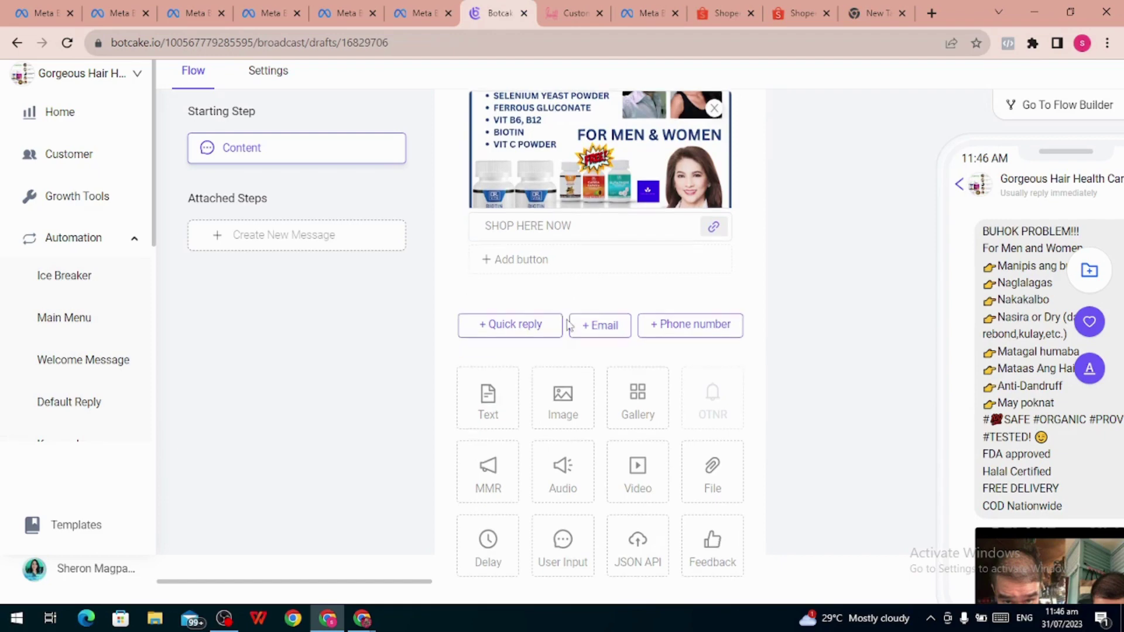
scroll(702, 310, up, 5)
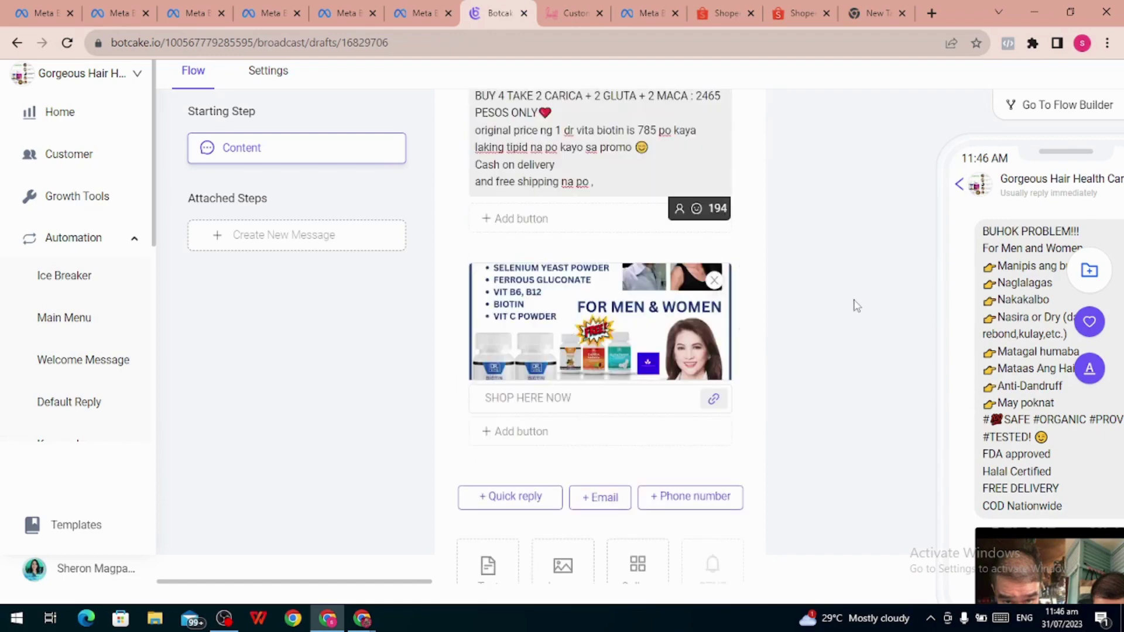
scroll(856, 305, down, 4)
scroll(888, 323, up, 15)
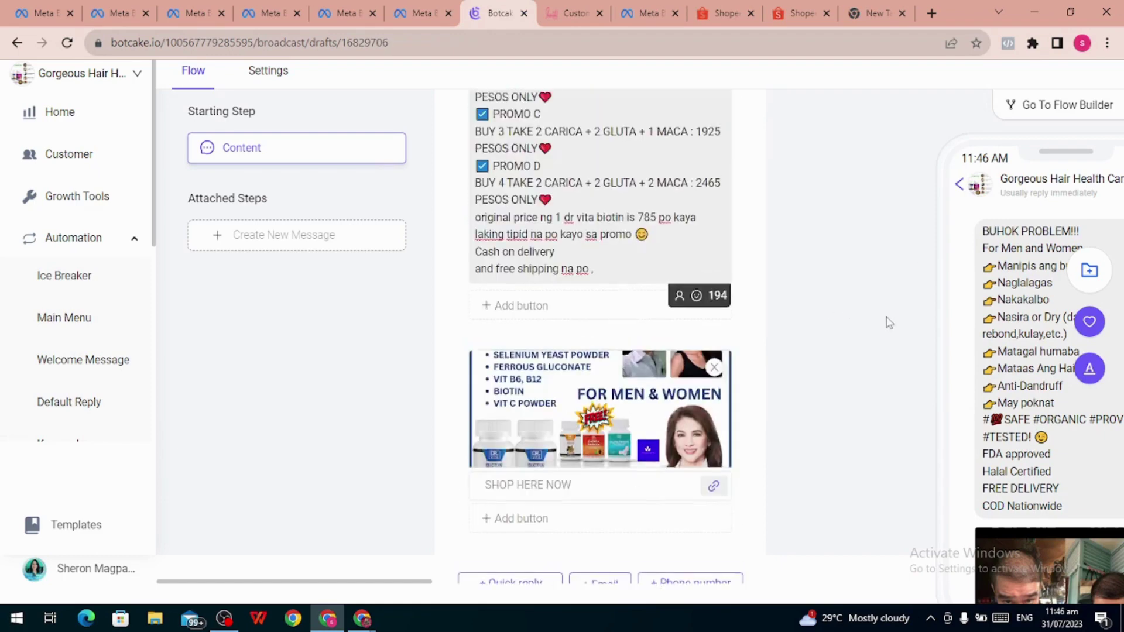
scroll(888, 322, up, 2)
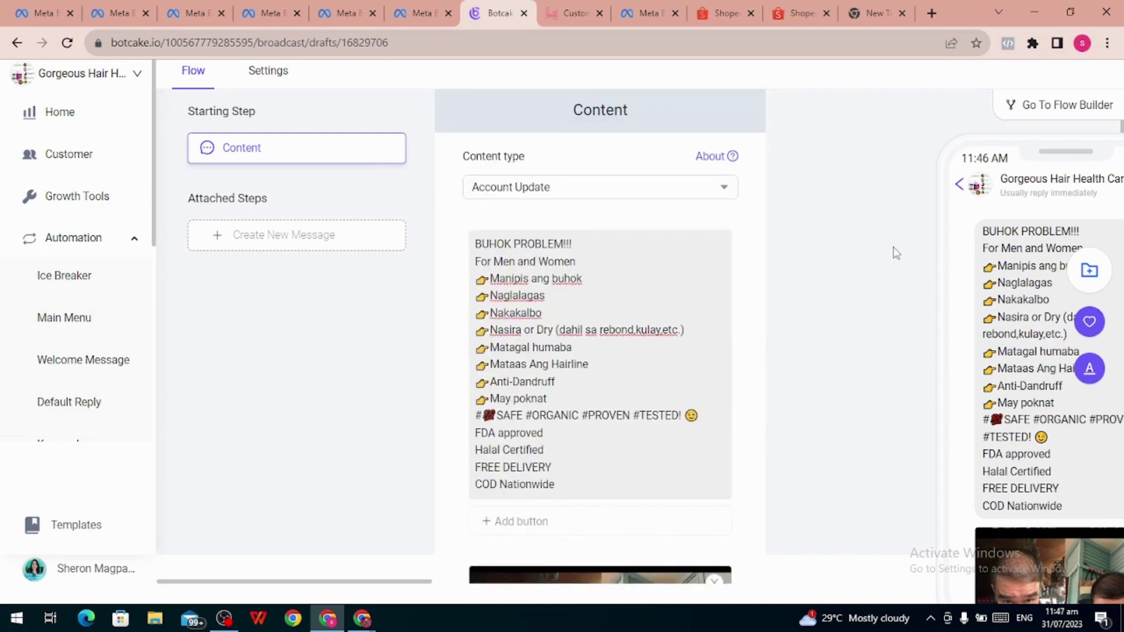
- Proceed to the broadcast's settings and set the type of message to Non-promotional or Mixed content (message tags applied)
scroll(895, 253, down, 15)
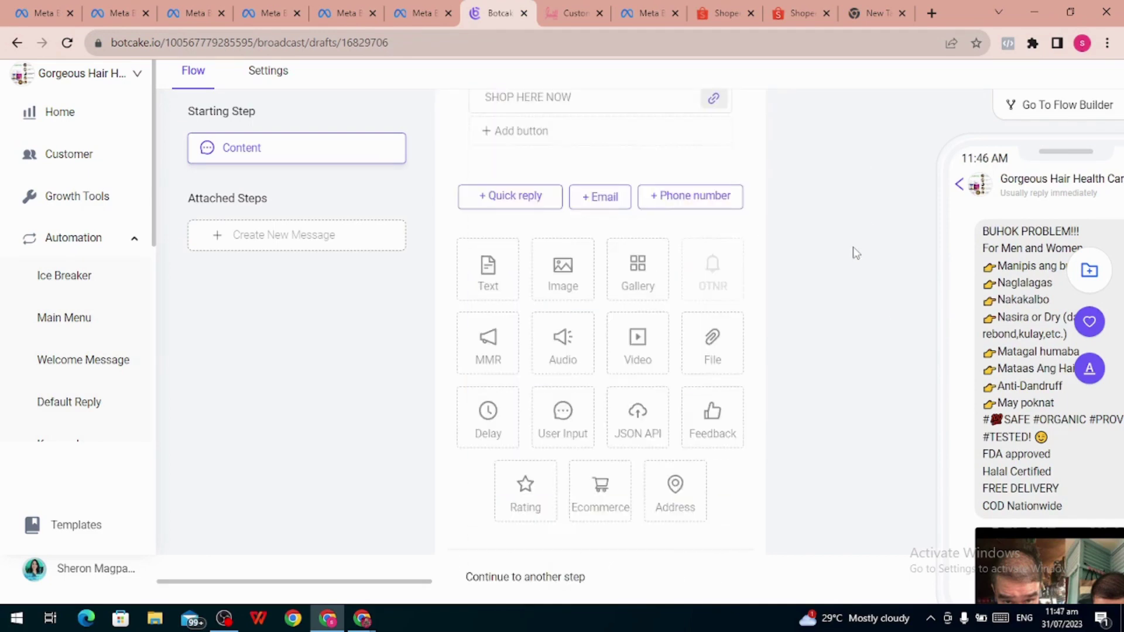
scroll(852, 247, down, 2)
scroll(852, 247, up, 10)
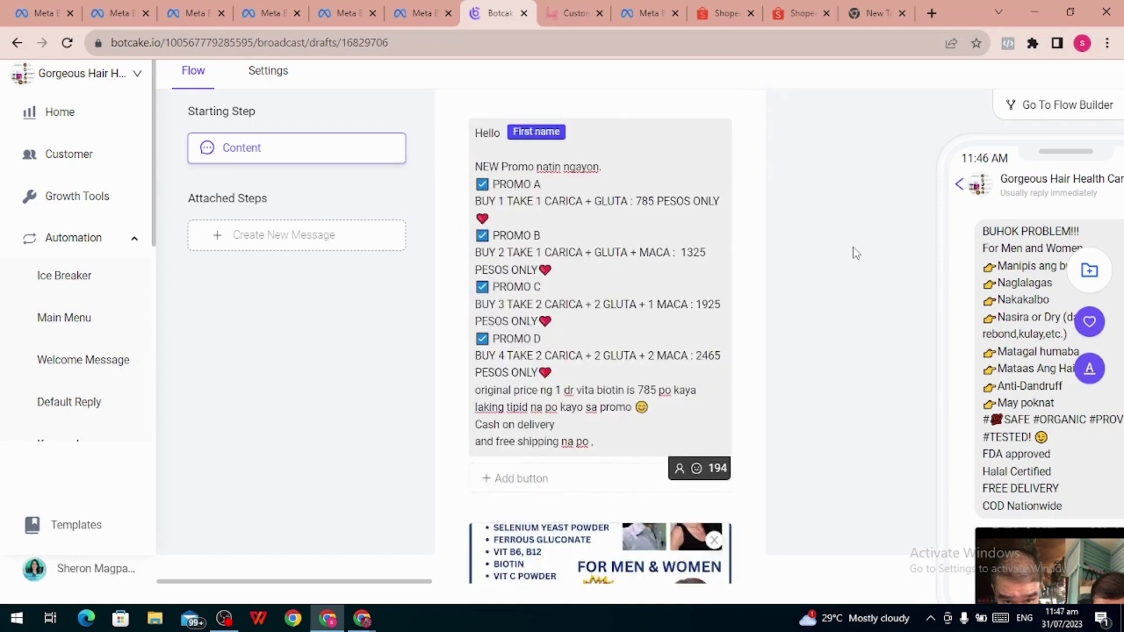
scroll(855, 253, up, 8)
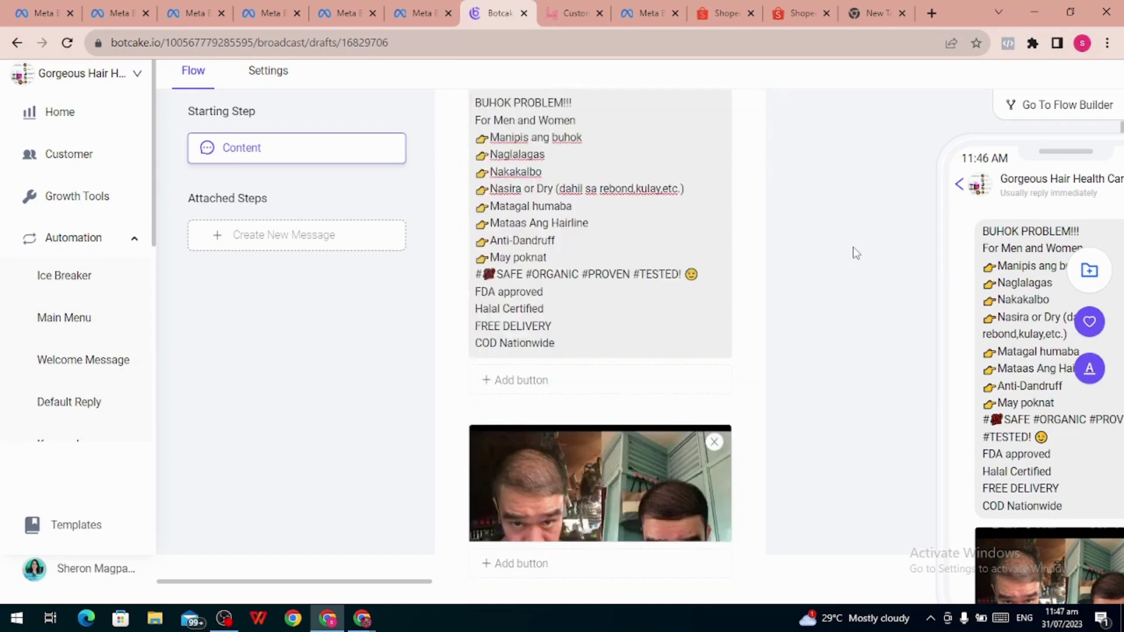
key(ctrl+minus)
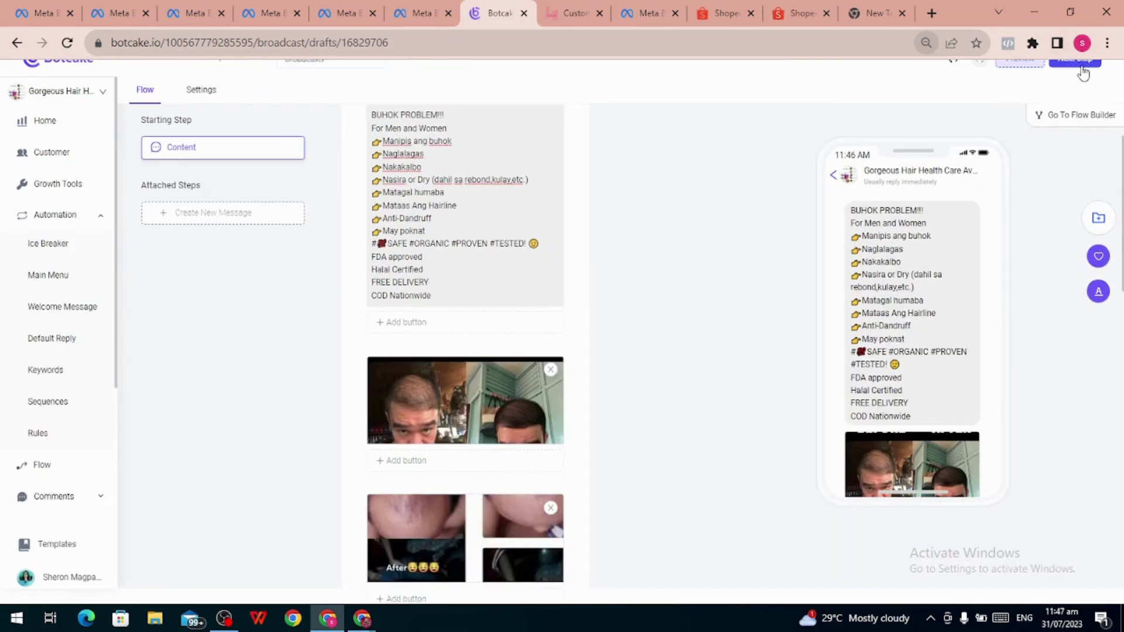
click(1081, 66)
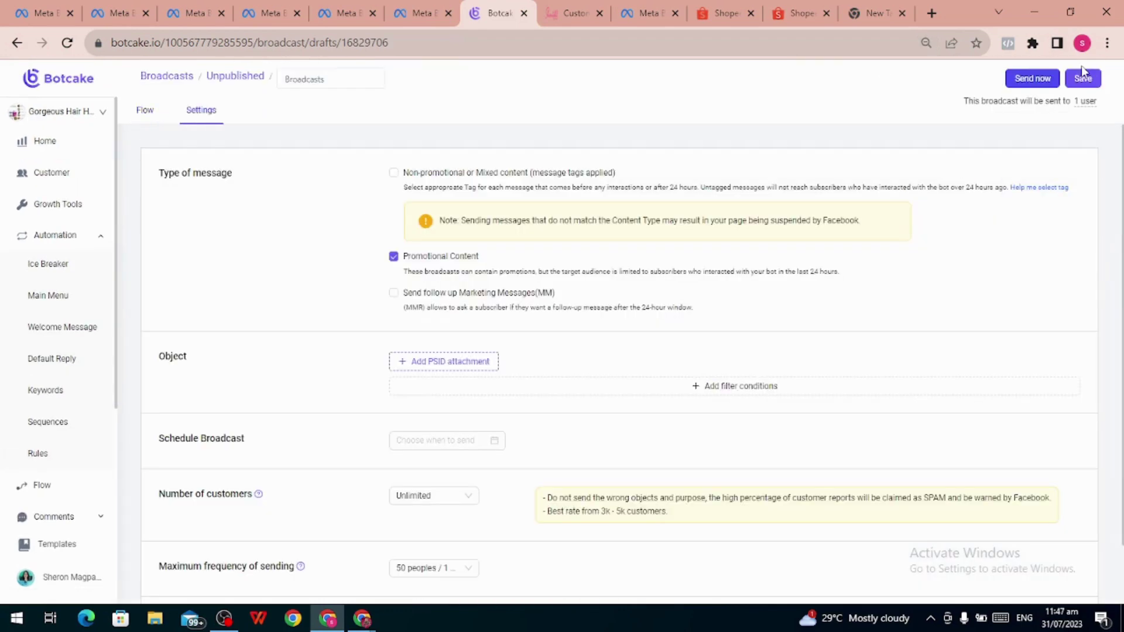
click(394, 173)
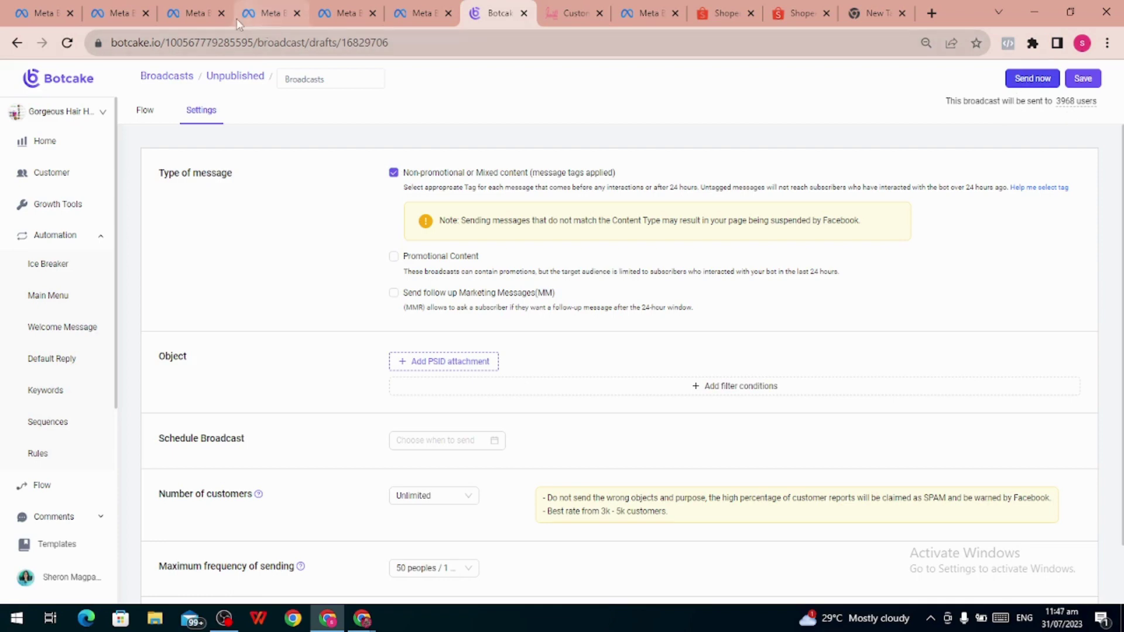
- Check the page's Messenger inbox in Meta Business Suite, return to the Botcake draft and send the broadcast immediately
click(192, 13)
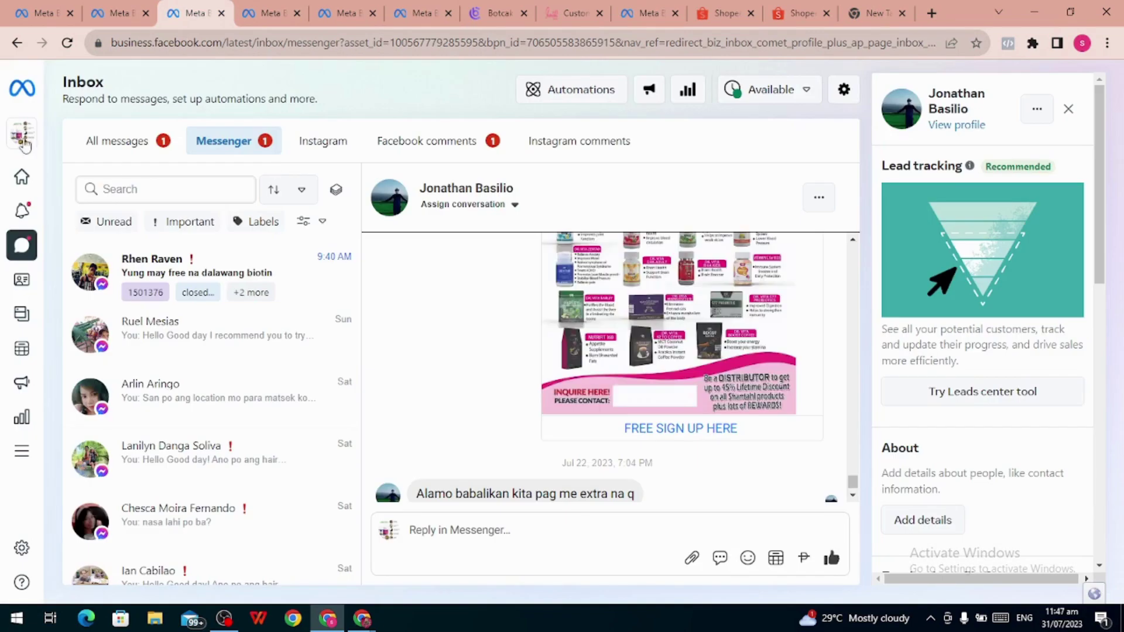
mouse_move(23, 133)
drag(180, 17, 36, 15)
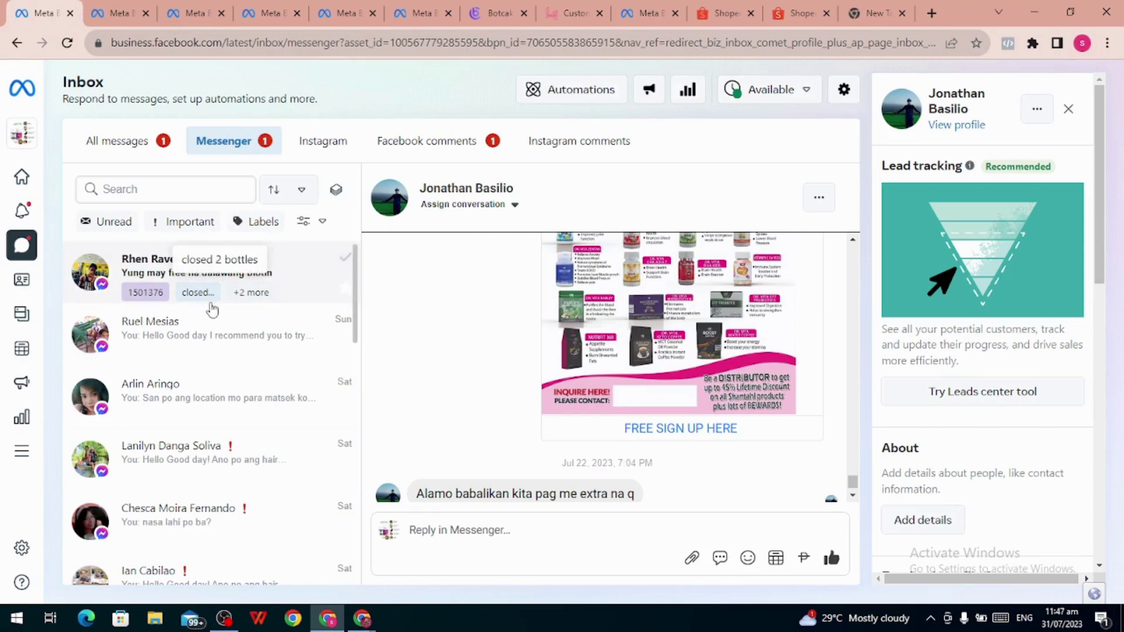
click(477, 14)
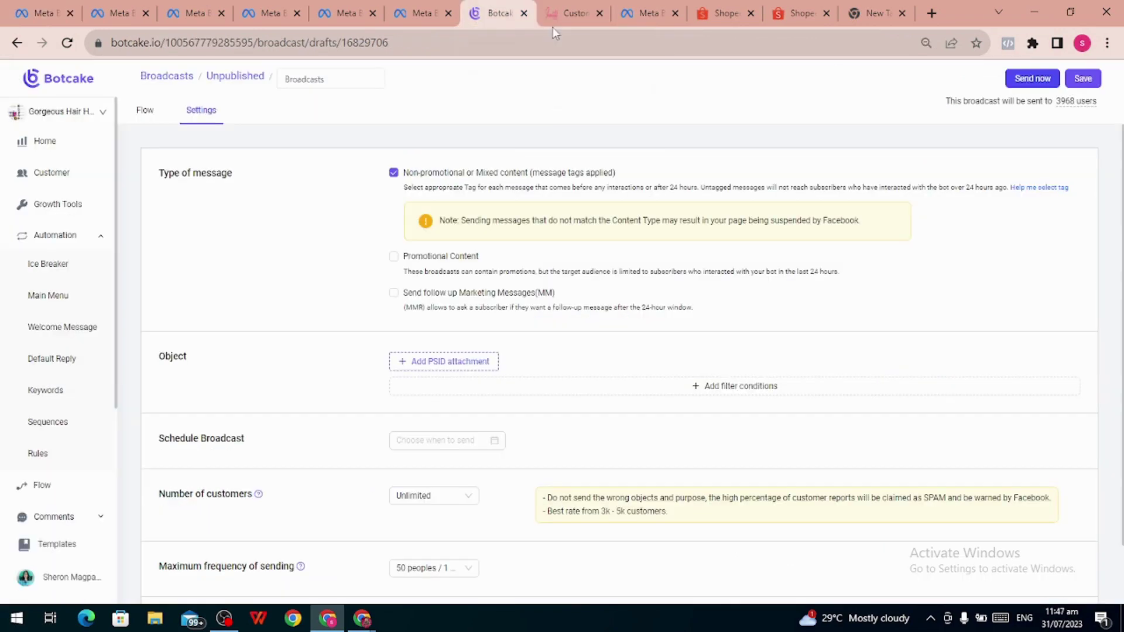
click(1031, 80)
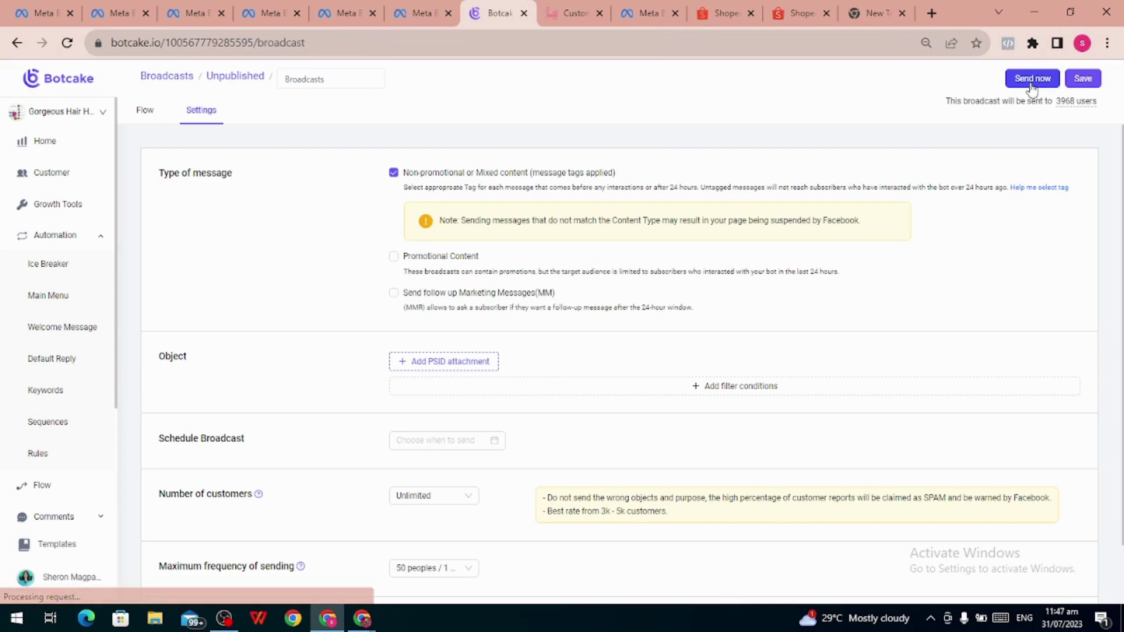
- Switch to the Meta inbox and examine the broadcast messages delivered in the newest recipient's conversation, from the opening text to the shop button
click(13, 13)
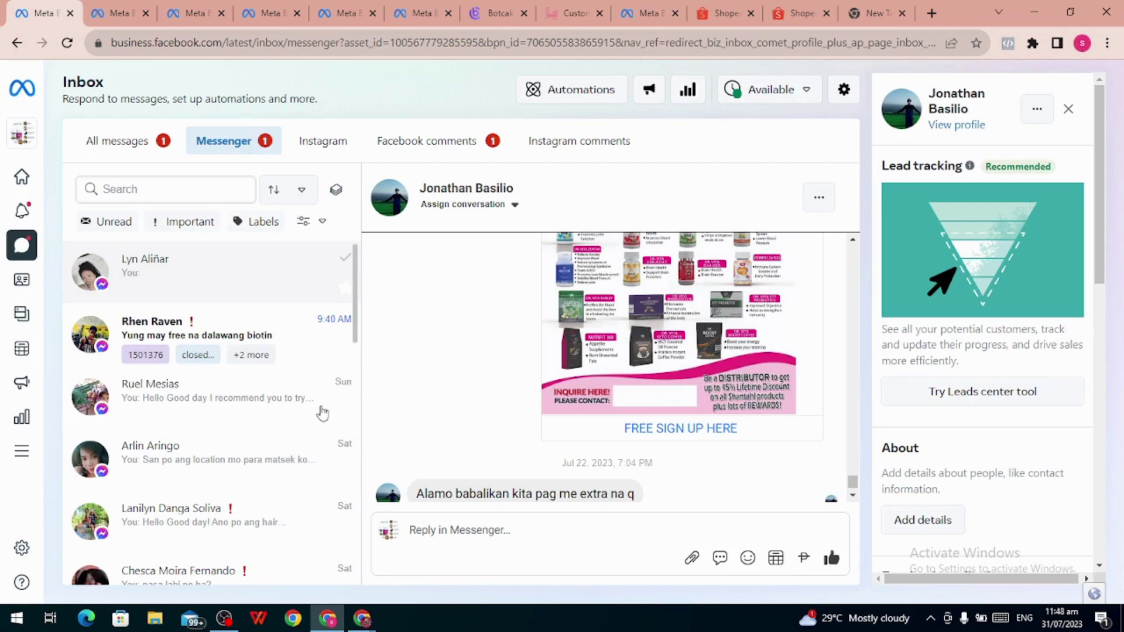
click(170, 272)
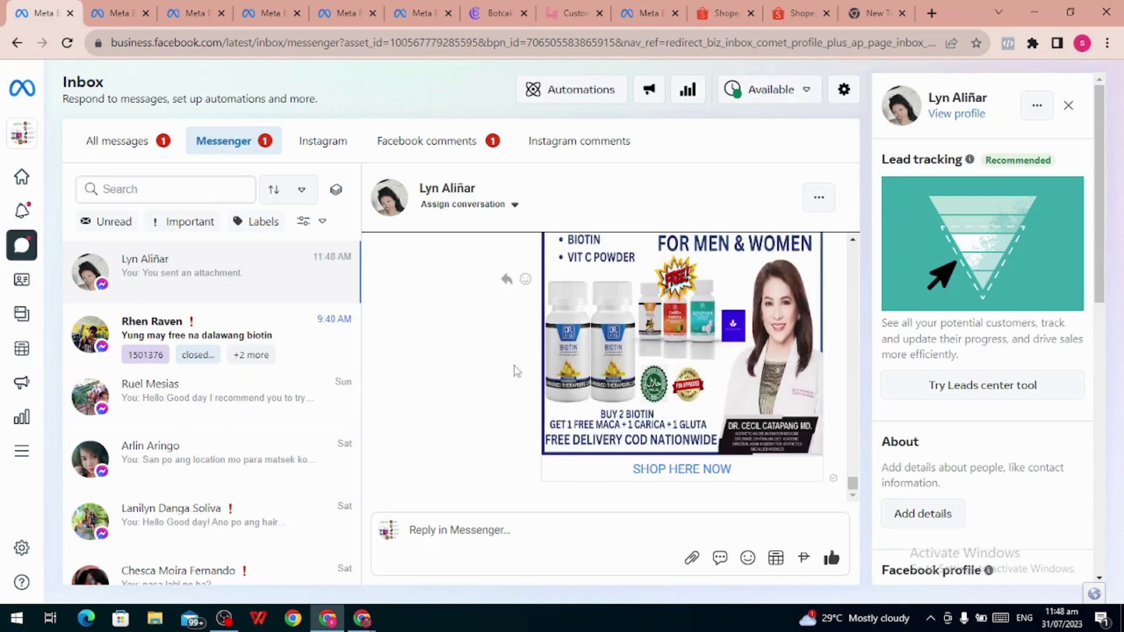
scroll(516, 371, up, 8)
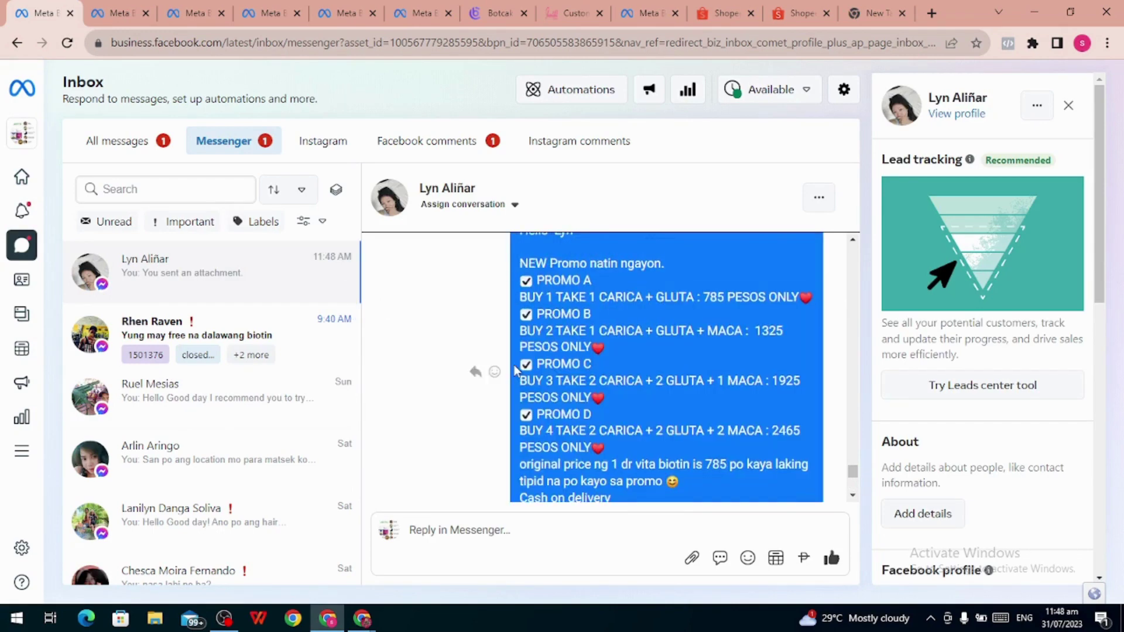
scroll(516, 370, up, 10)
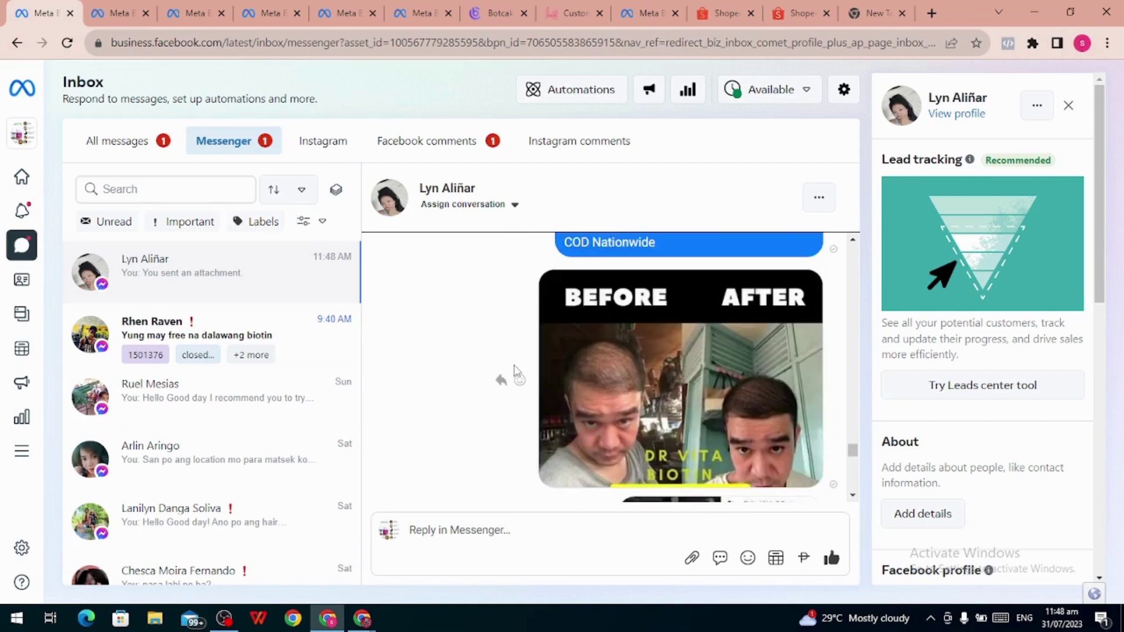
scroll(516, 370, up, 3)
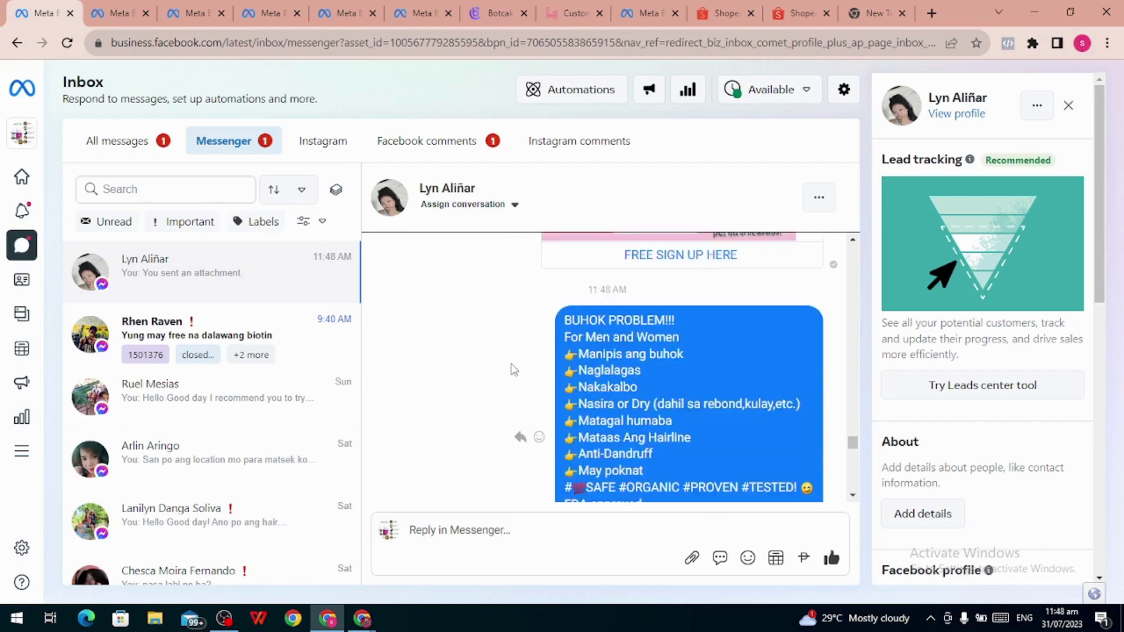
scroll(510, 368, down, 10)
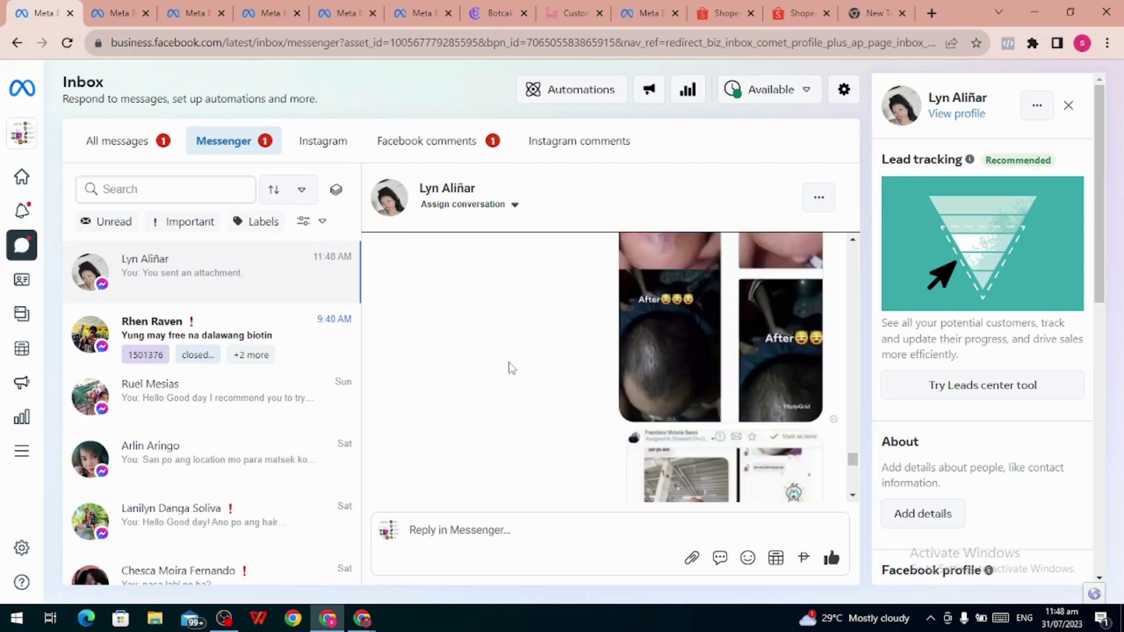
scroll(512, 368, down, 12)
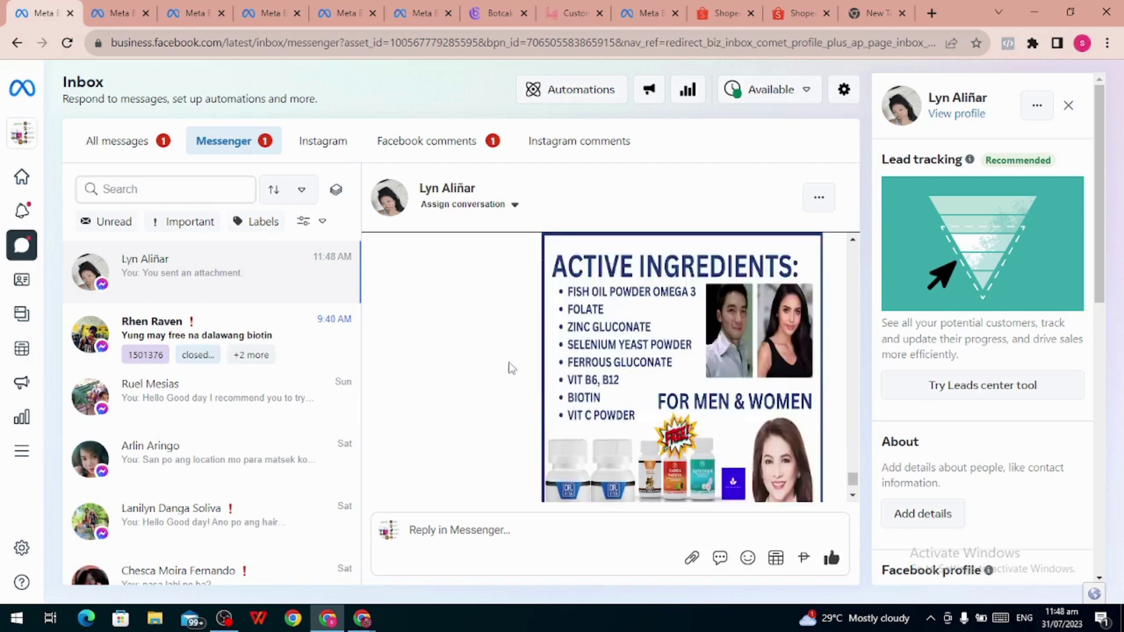
mouse_move(511, 367)
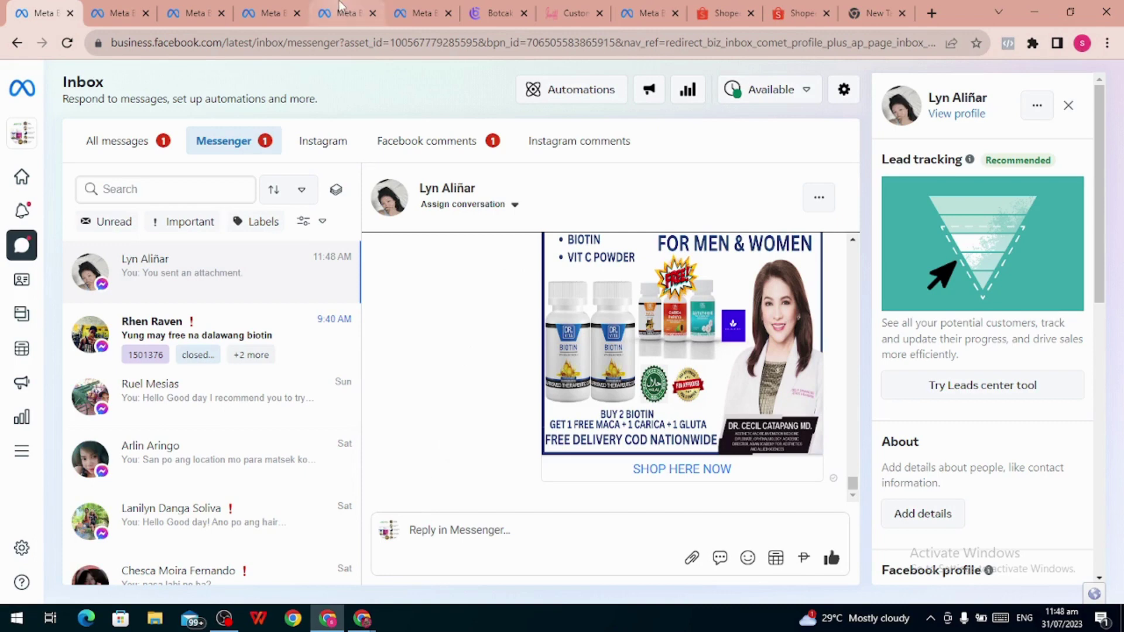
- Switch to the Botcake broadcast list and check the sending status of the newest broadcast
click(498, 13)
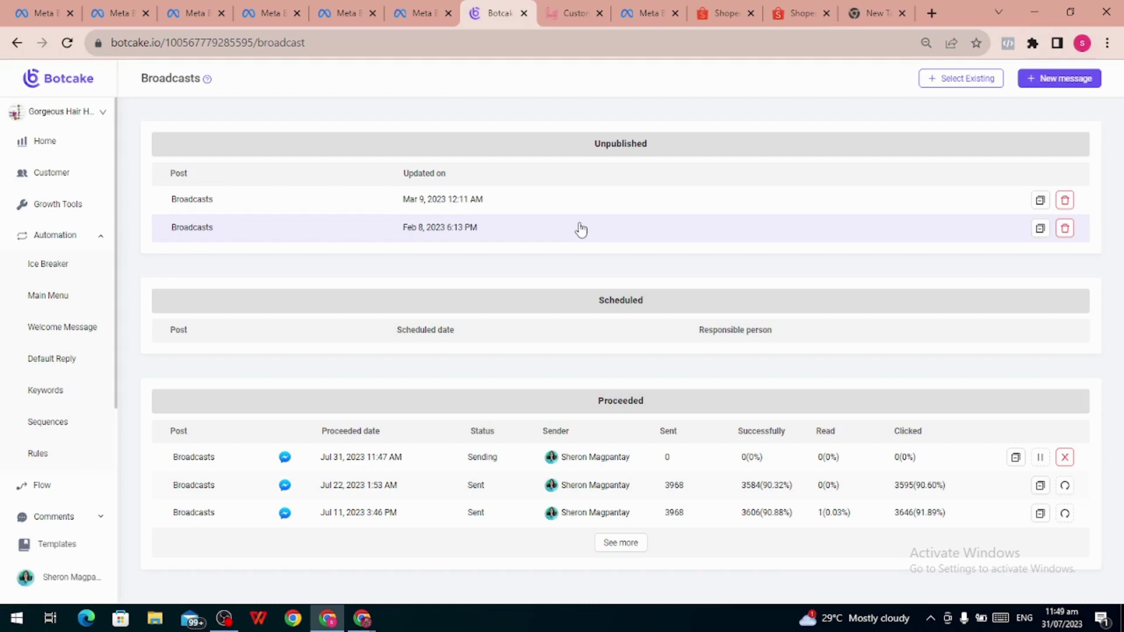
click(220, 618)
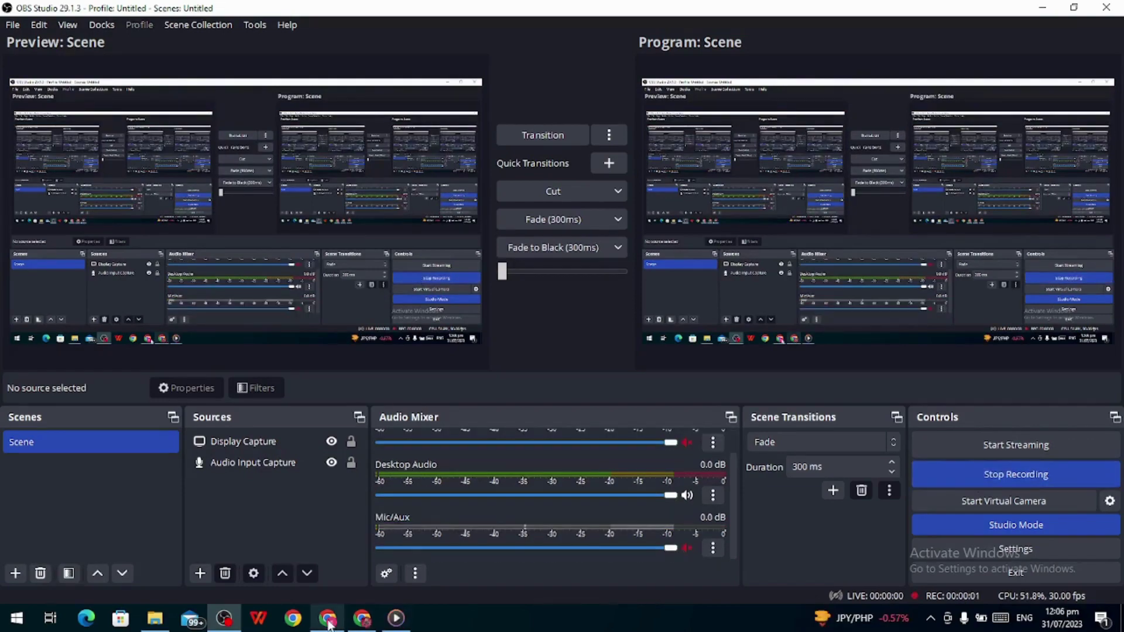
click(328, 620)
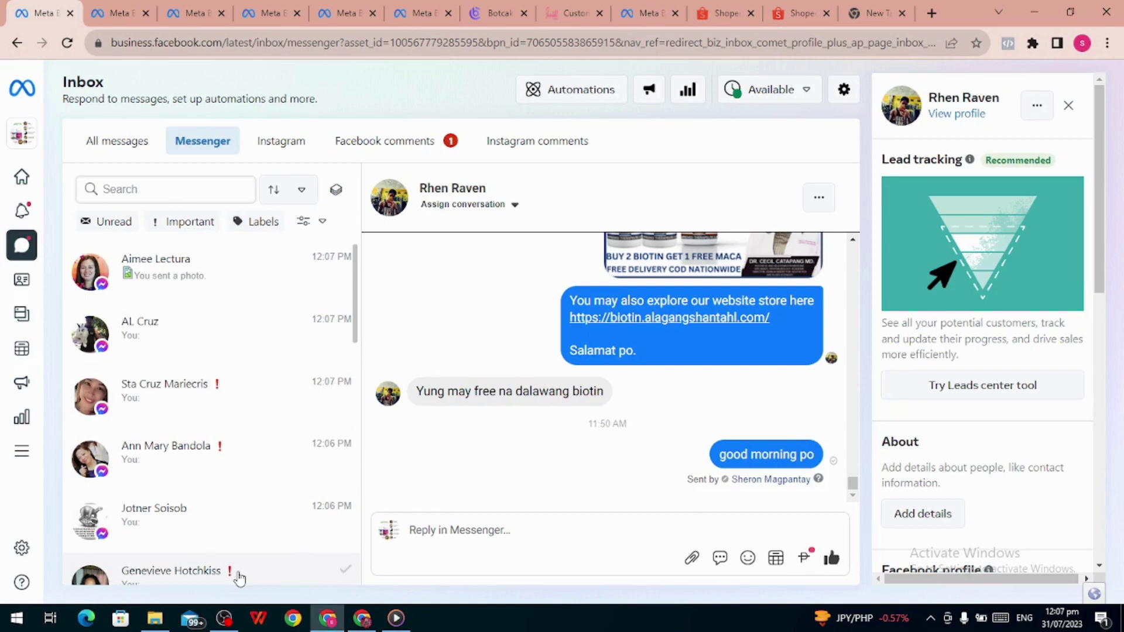
- Open the fourth conversation in the Meta inbox and review the delivered broadcast texts and pictures up to the opening text and back down
click(193, 456)
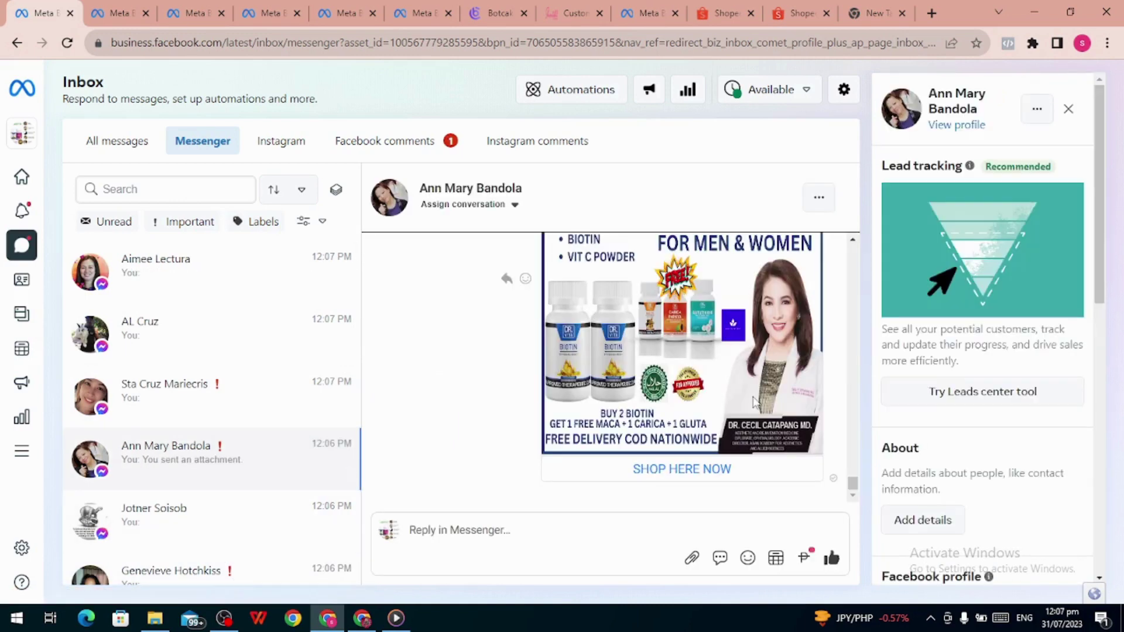
scroll(755, 402, up, 1)
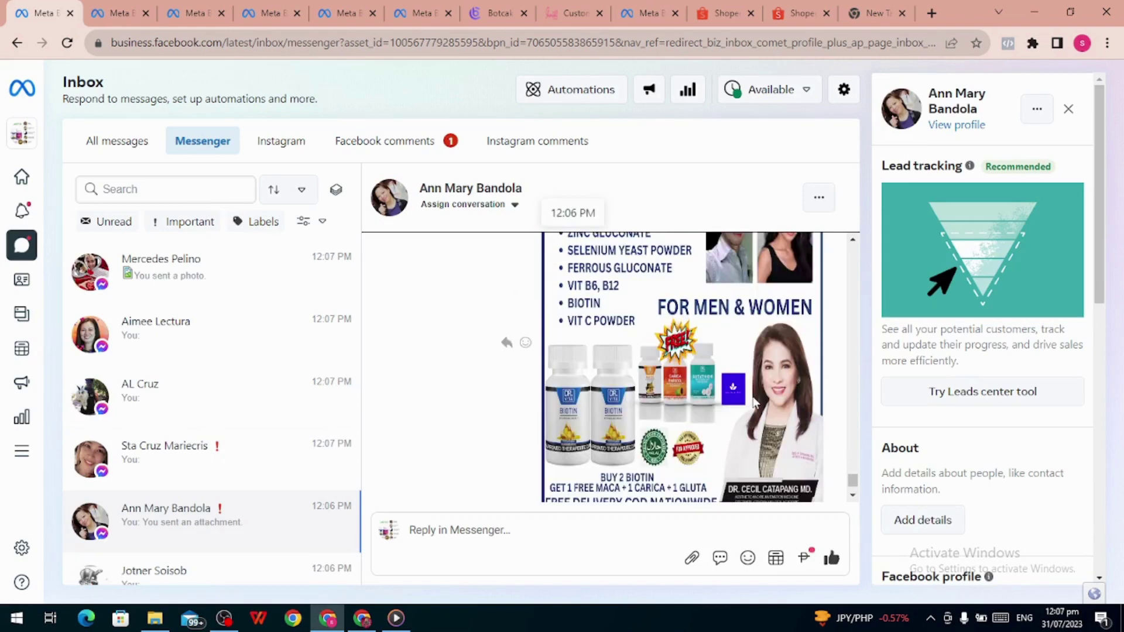
scroll(754, 403, up, 10)
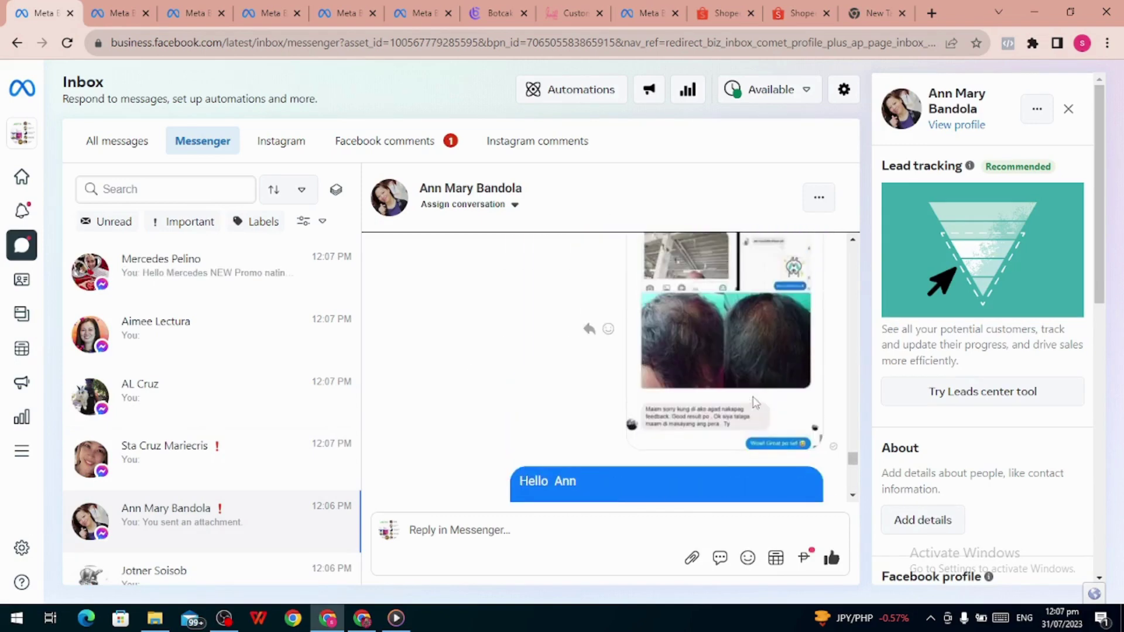
scroll(753, 403, up, 10)
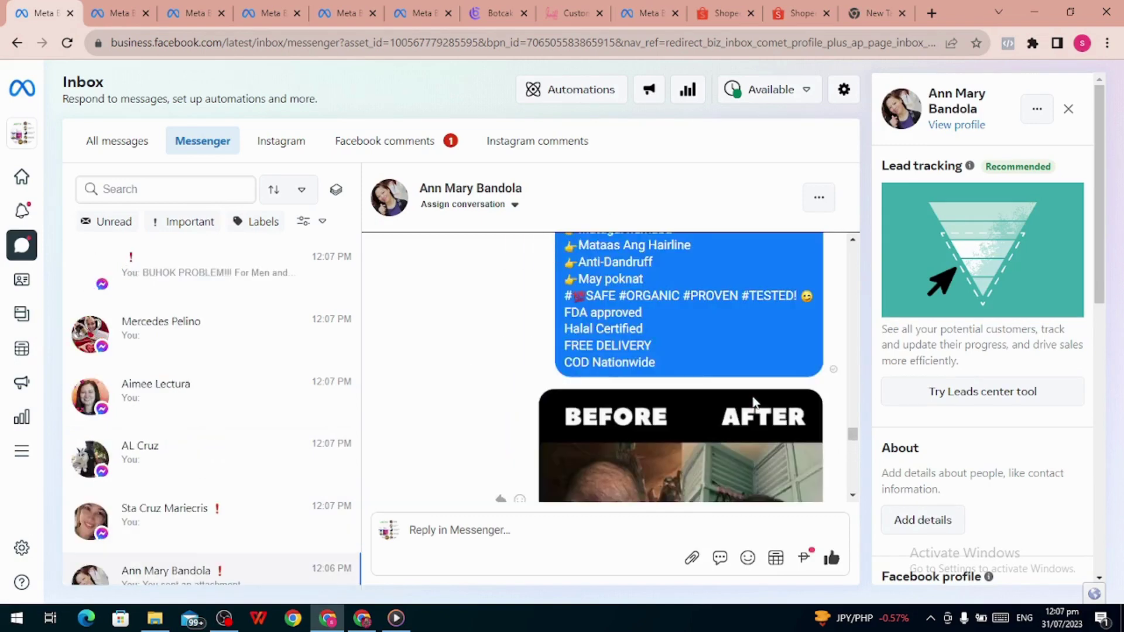
scroll(753, 402, up, 5)
scroll(752, 403, down, 2)
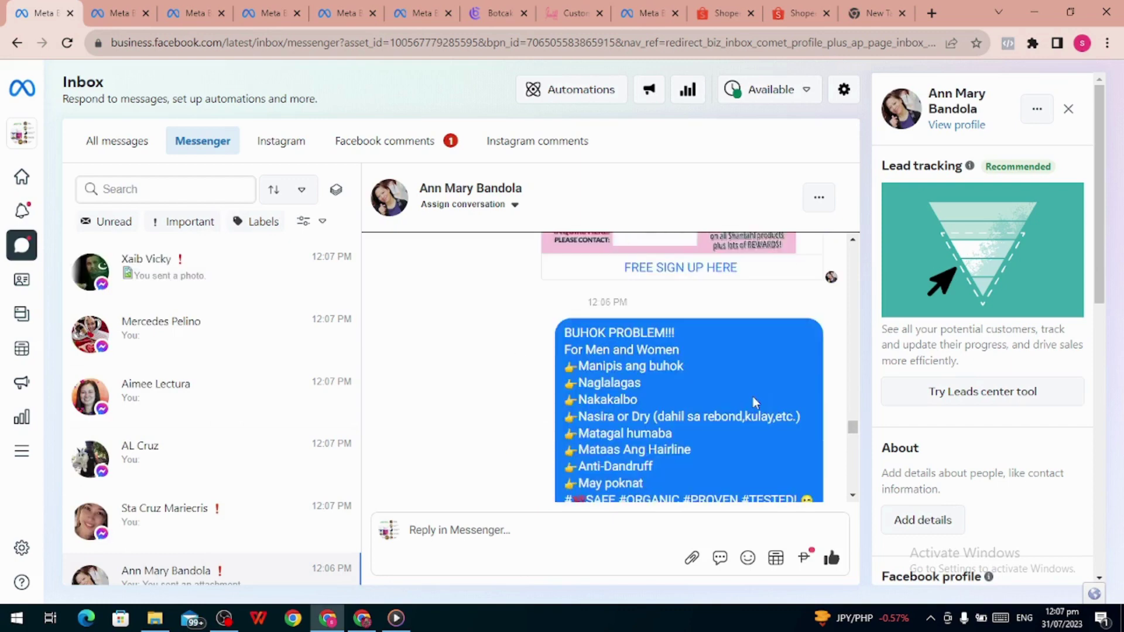
scroll(754, 402, down, 10)
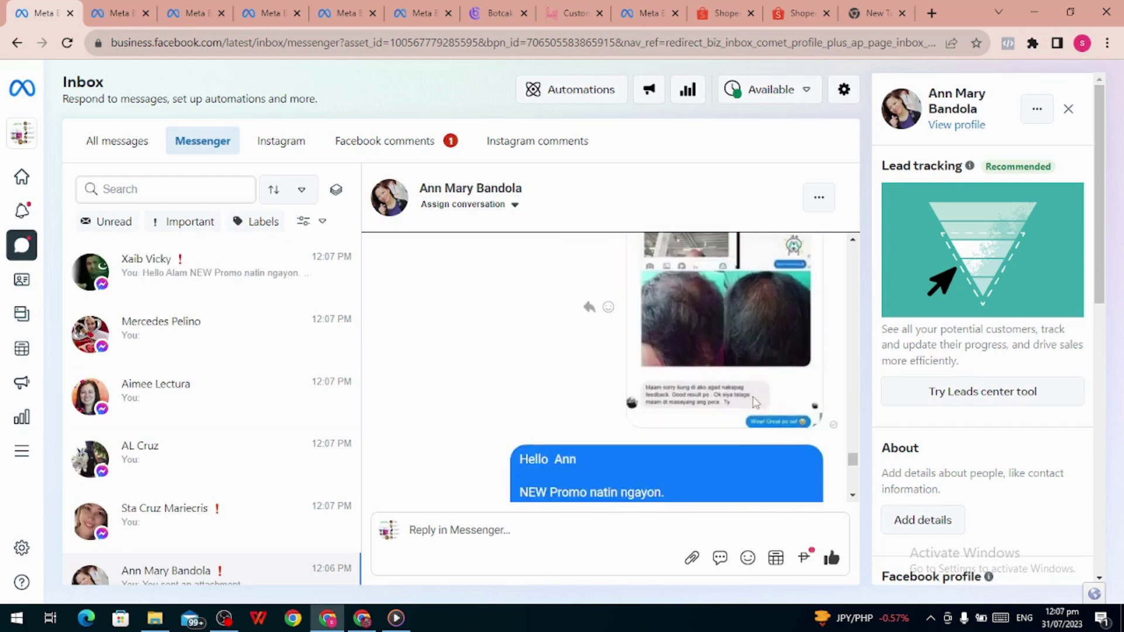
scroll(753, 401, down, 10)
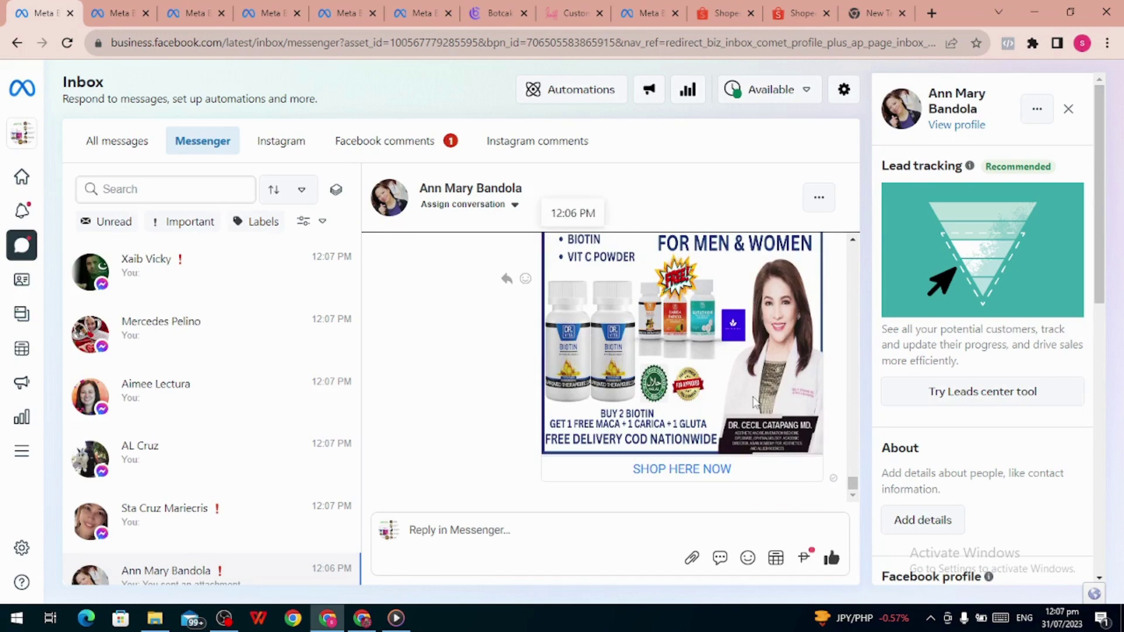
- Follow the delivered SHOP HERE NOW link out of Facebook and look through the biotin landing page down to its order form
click(668, 477)
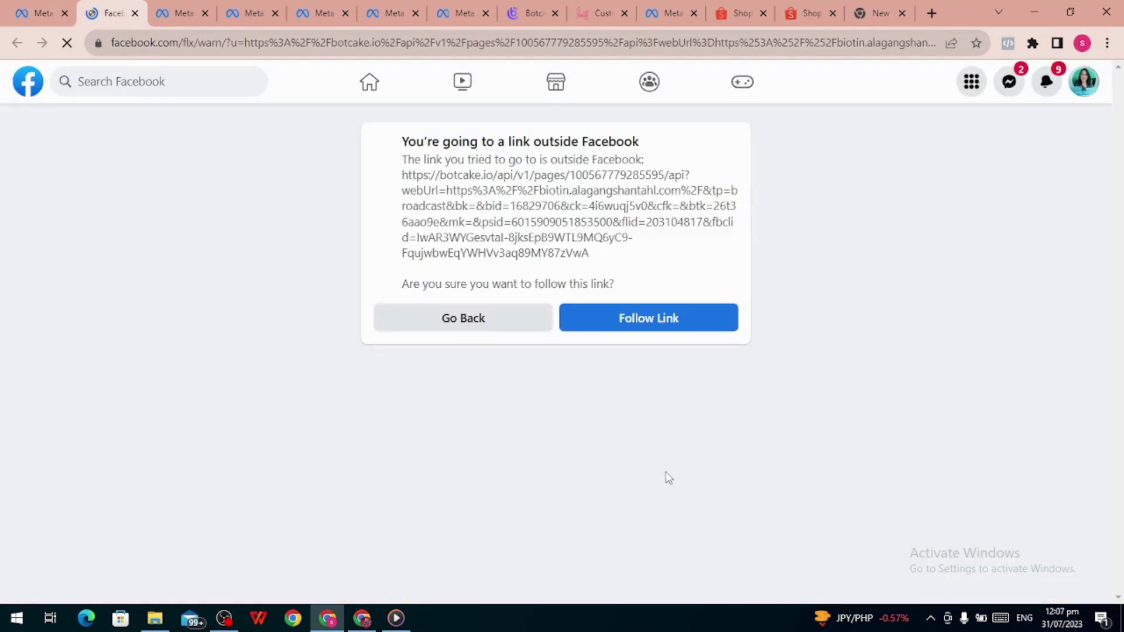
click(660, 321)
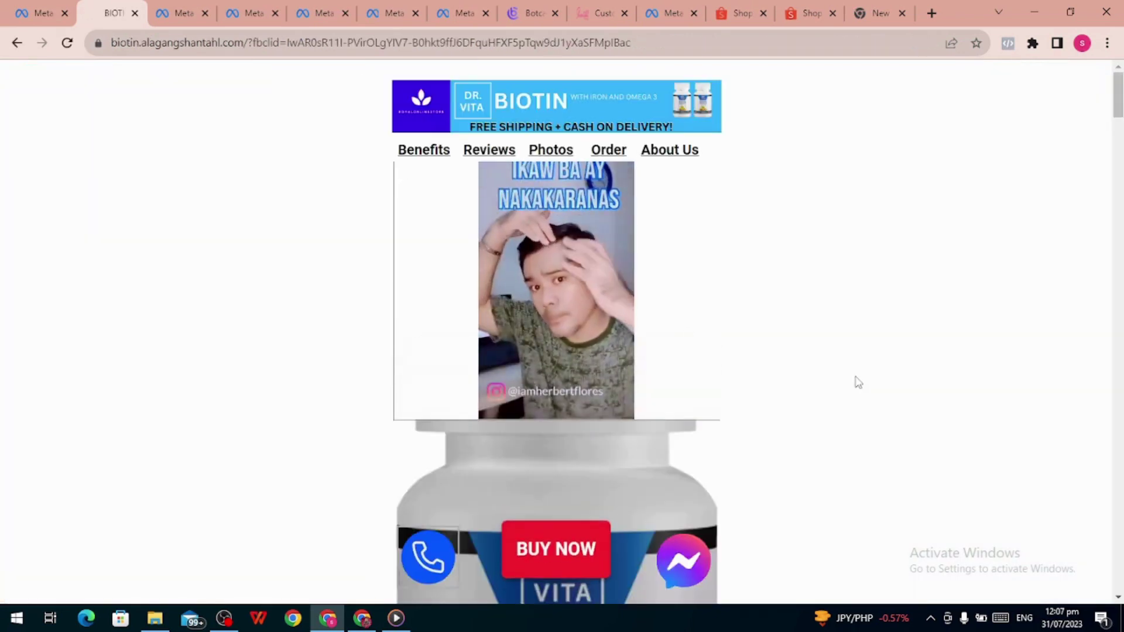
scroll(858, 382, down, 10)
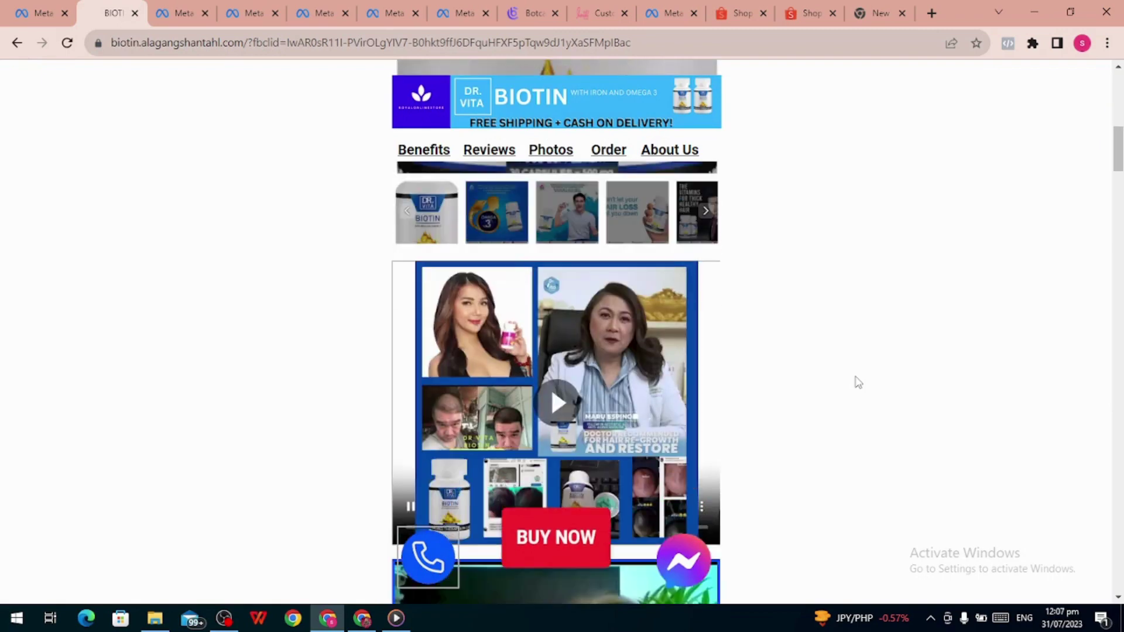
scroll(858, 382, down, 10)
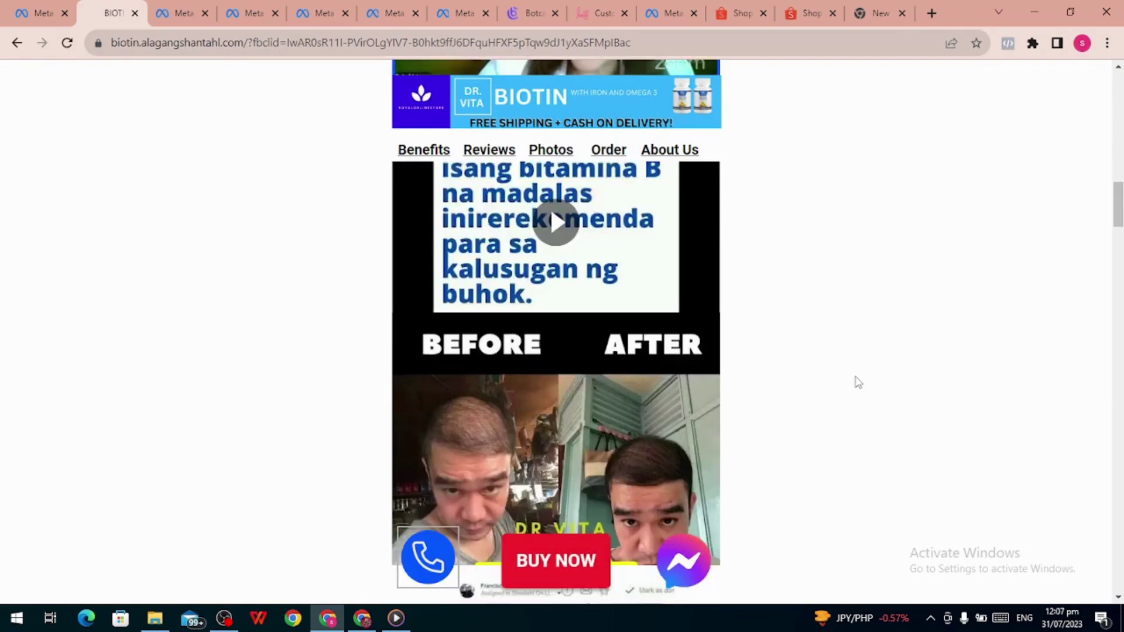
scroll(858, 382, down, 10)
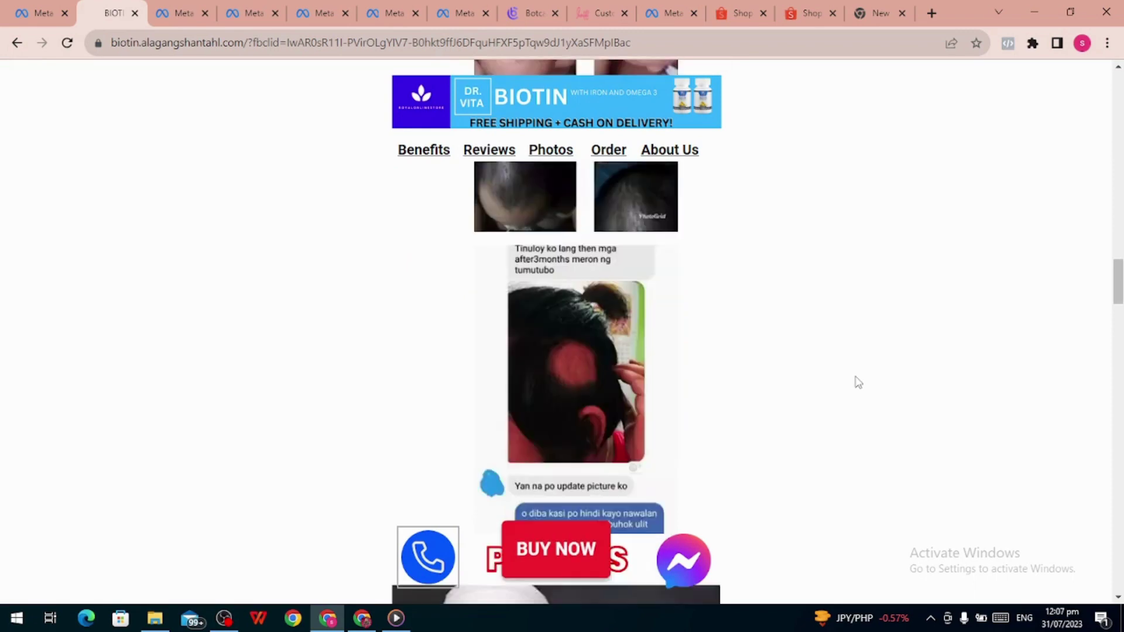
scroll(858, 382, down, 10)
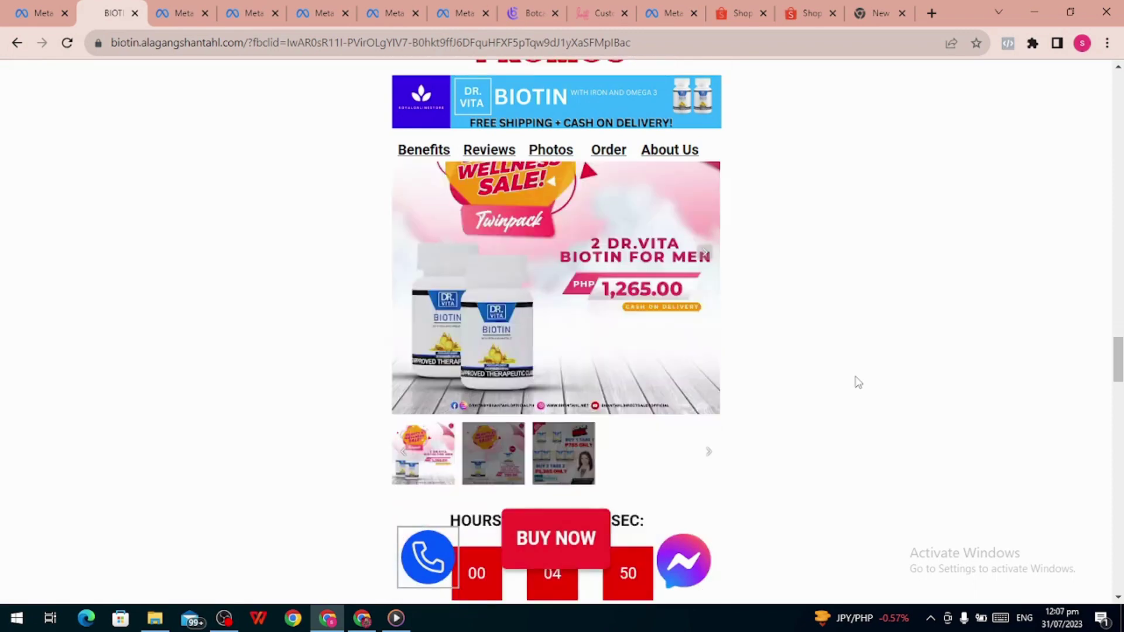
scroll(858, 382, down, 6)
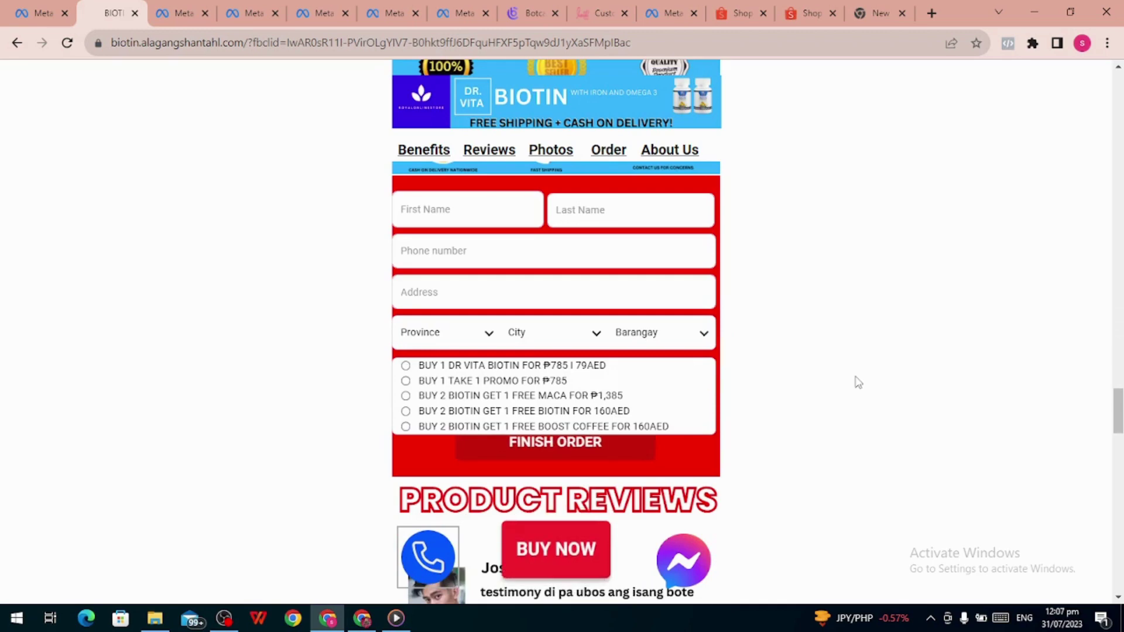
- Look through the rest of the biotin landing page, from the order form through the product reviews to the delivery and customer service footer
scroll(858, 382, down, 1)
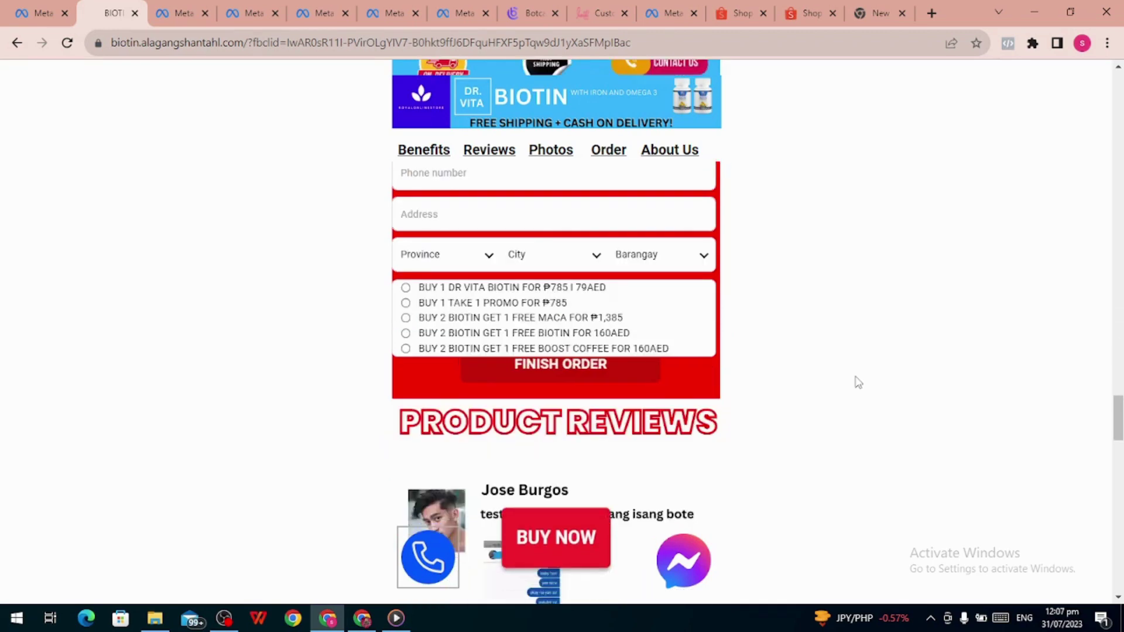
scroll(858, 382, down, 5)
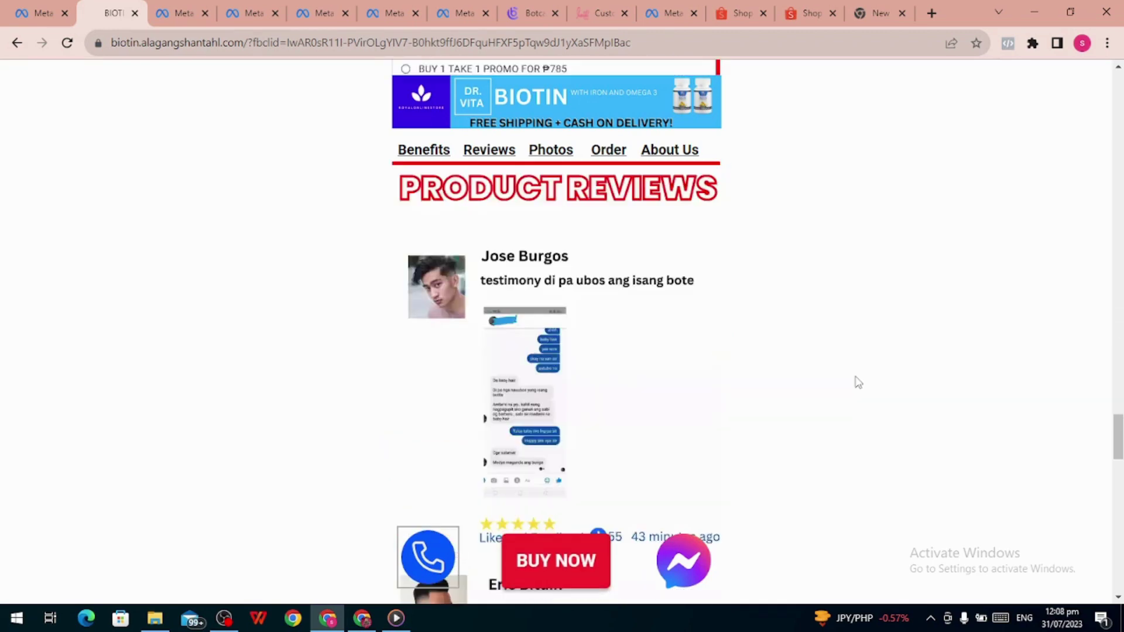
scroll(858, 382, down, 11)
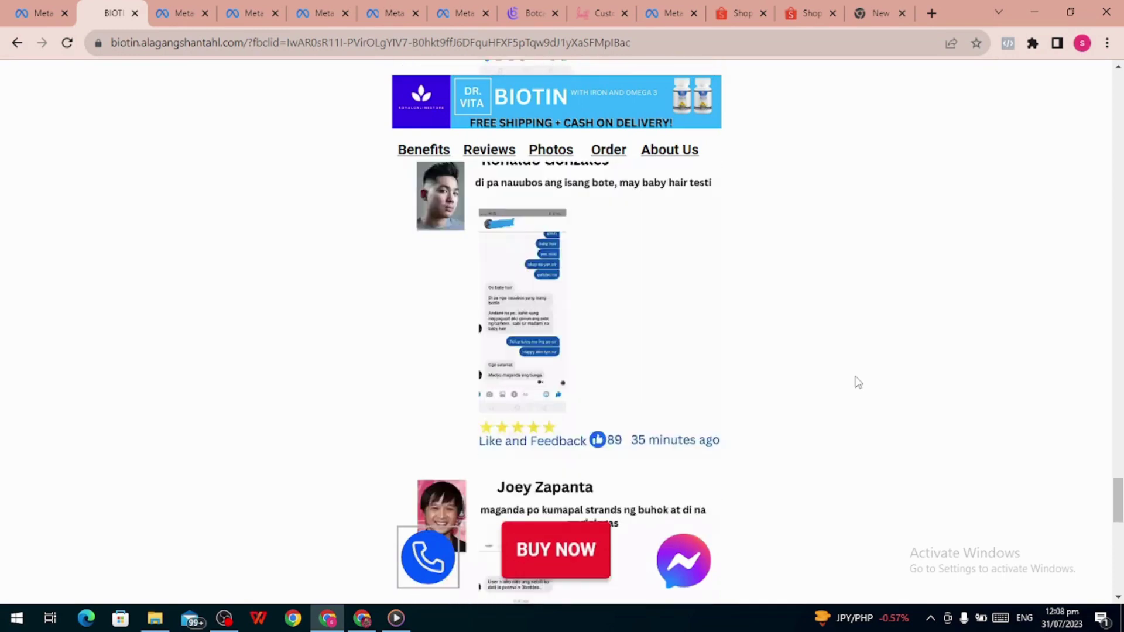
scroll(857, 382, down, 6)
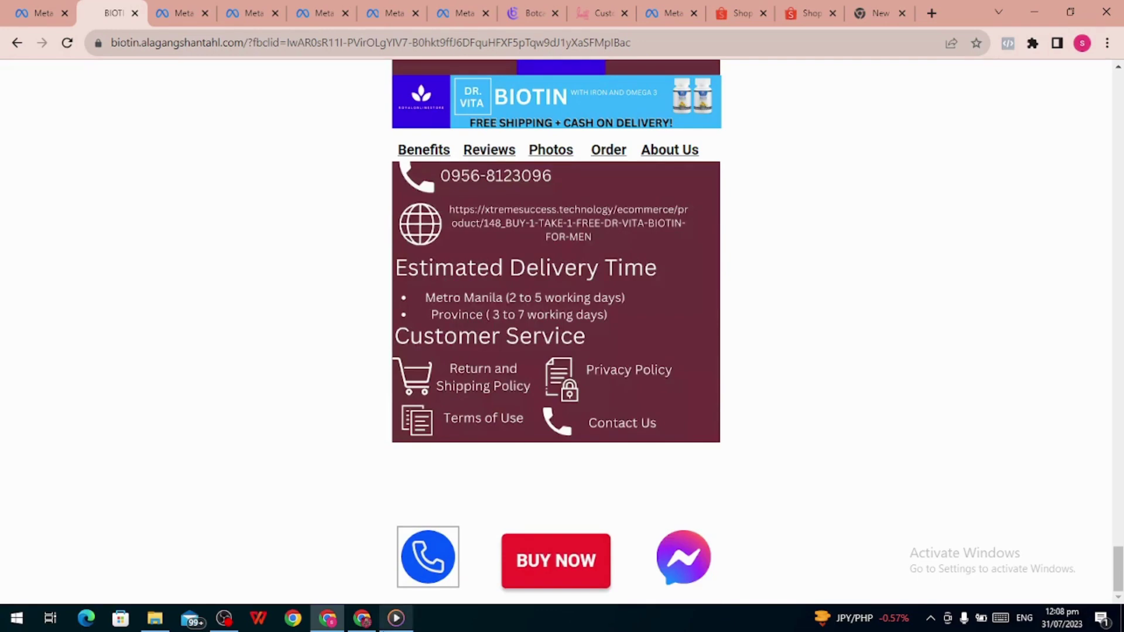
click(224, 618)
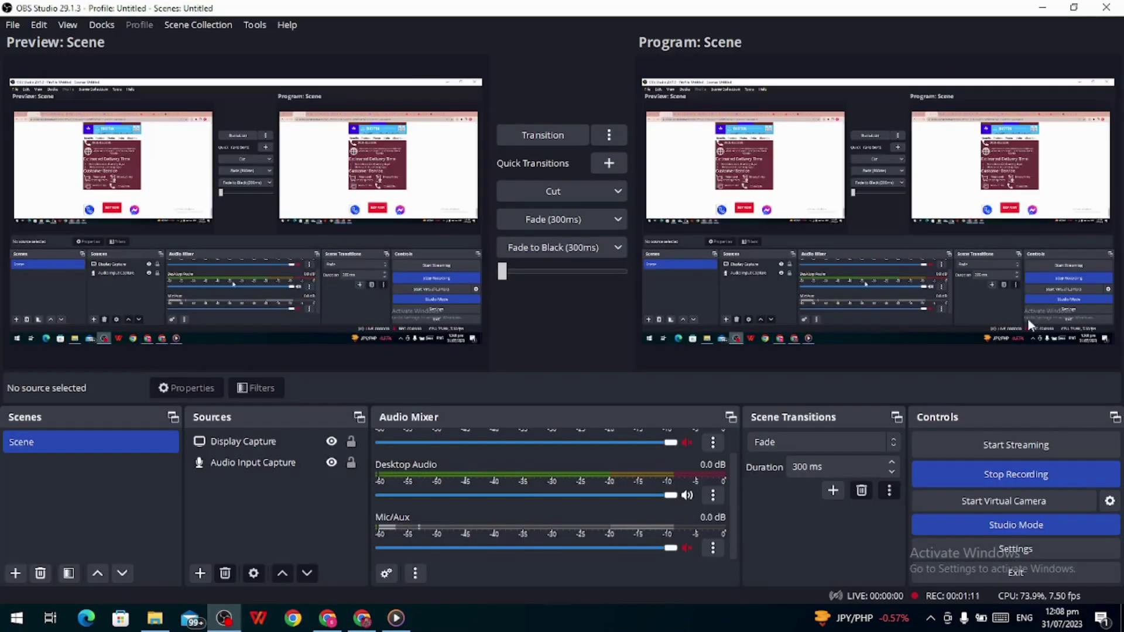
click(1015, 474)
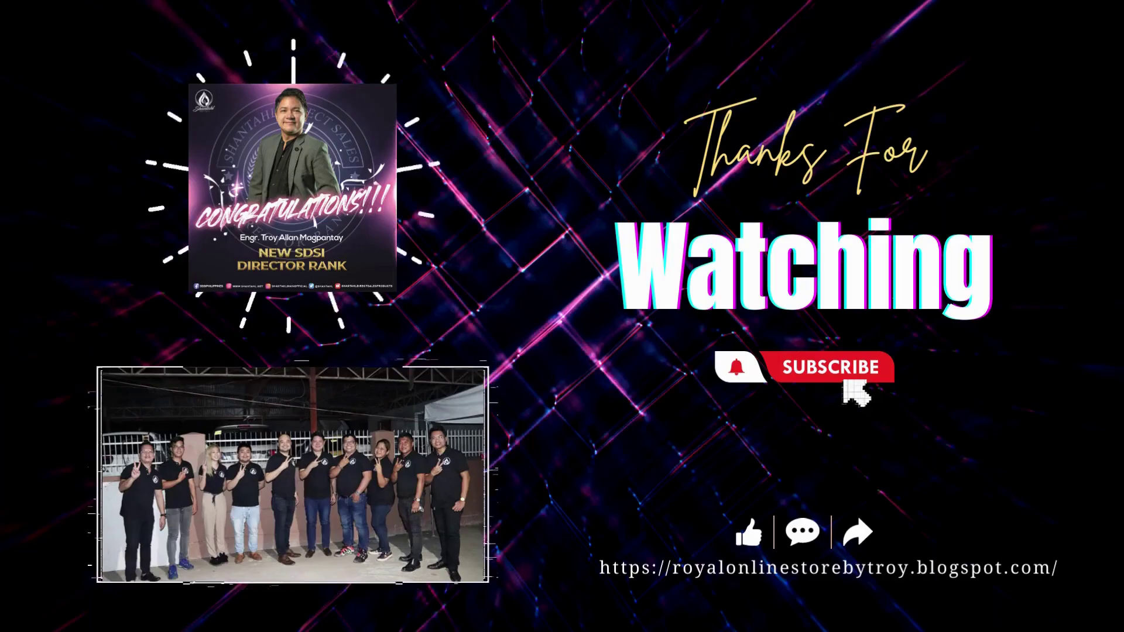